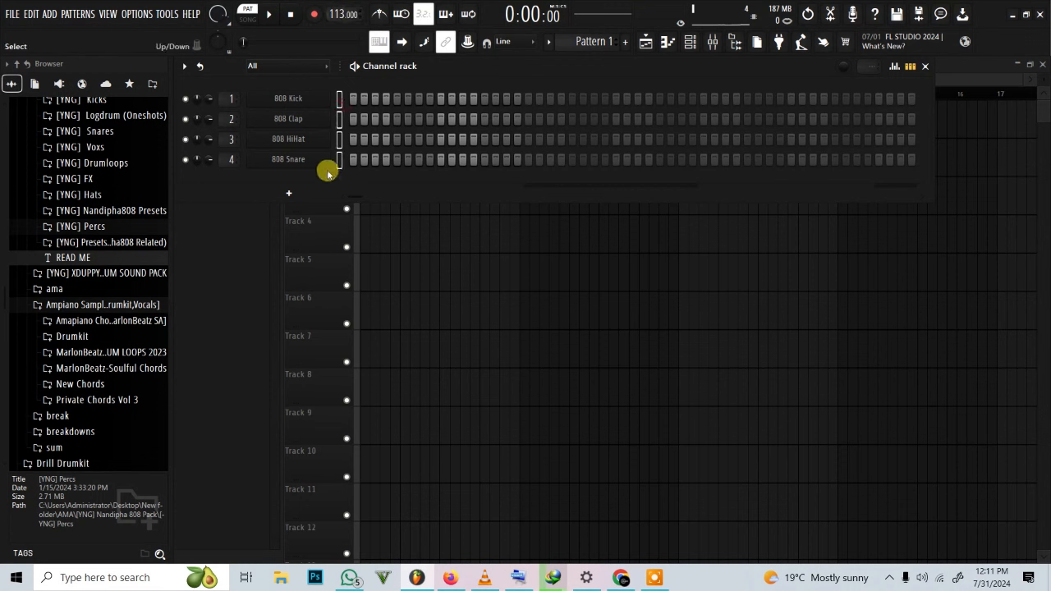
# Remove the four default 808 channels and load [JB] Kick 1 from the TNK Musiq kick folder into the remaining Sampler channel.
pyautogui.hotkey('alt', 'Delete')
pyautogui.press('Return')
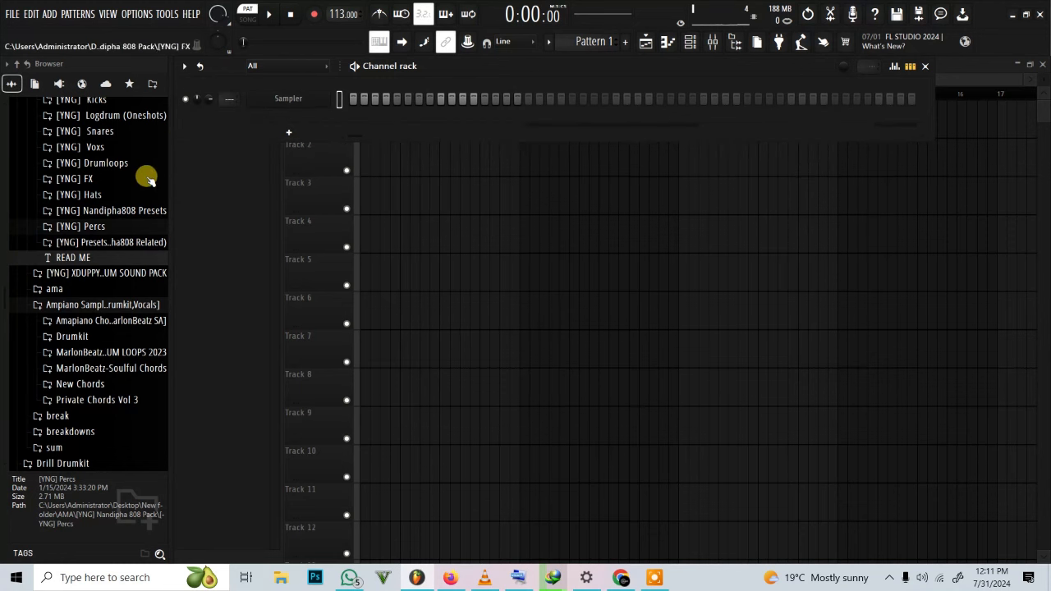
pyautogui.scroll(2, 140, 189)
pyautogui.scroll(-2, 136, 214)
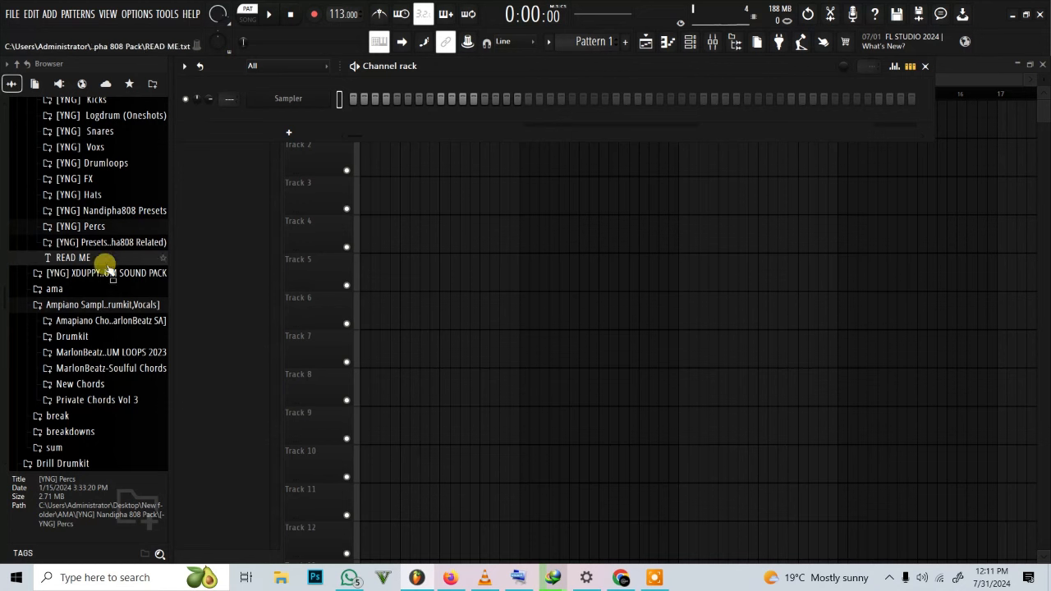
pyautogui.click(91, 341)
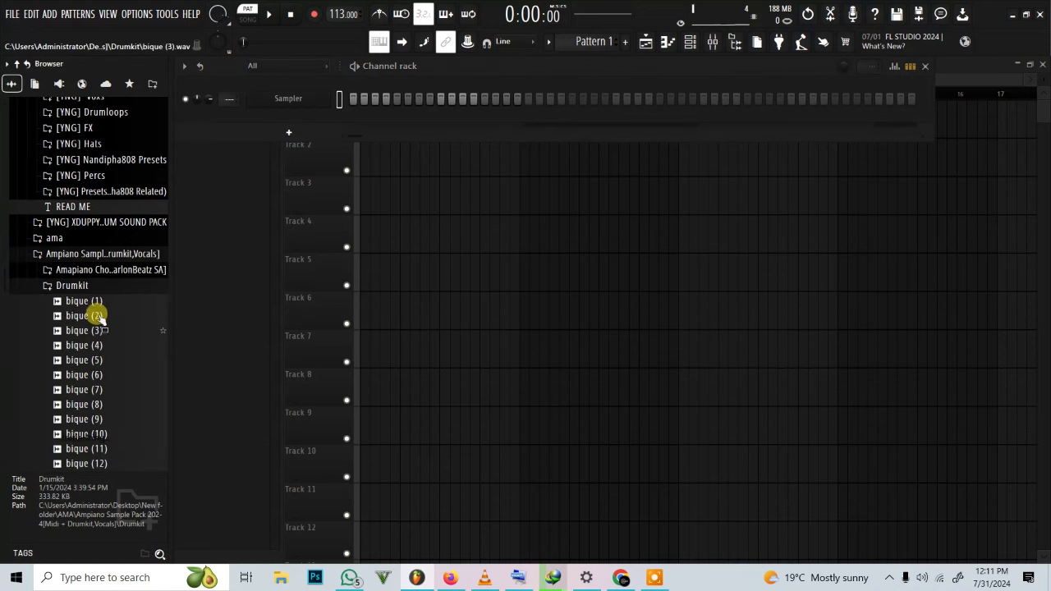
pyautogui.click(96, 286)
pyautogui.scroll(10, 74, 374)
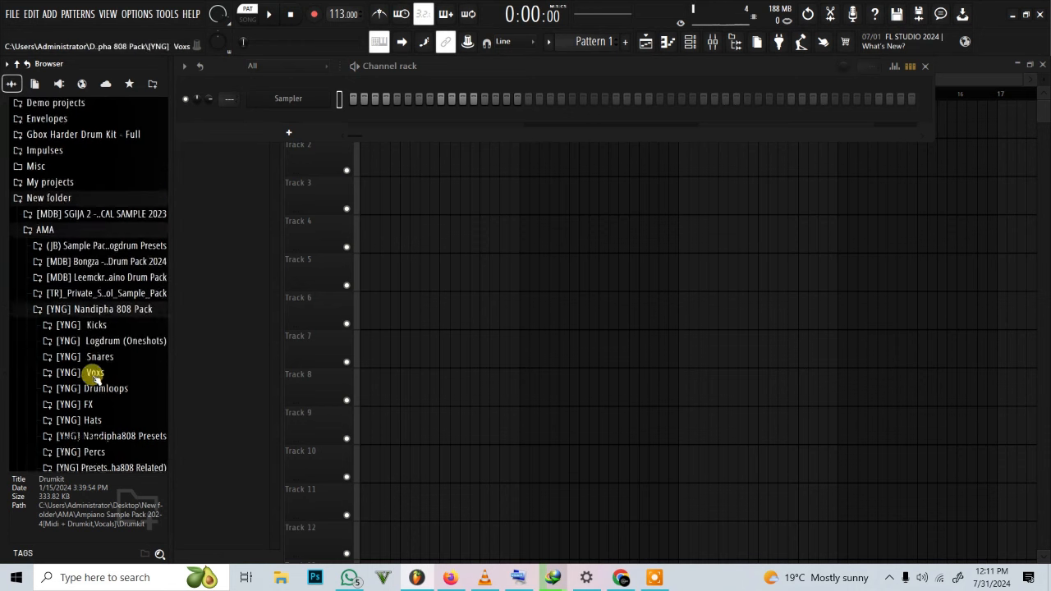
pyautogui.click(80, 366)
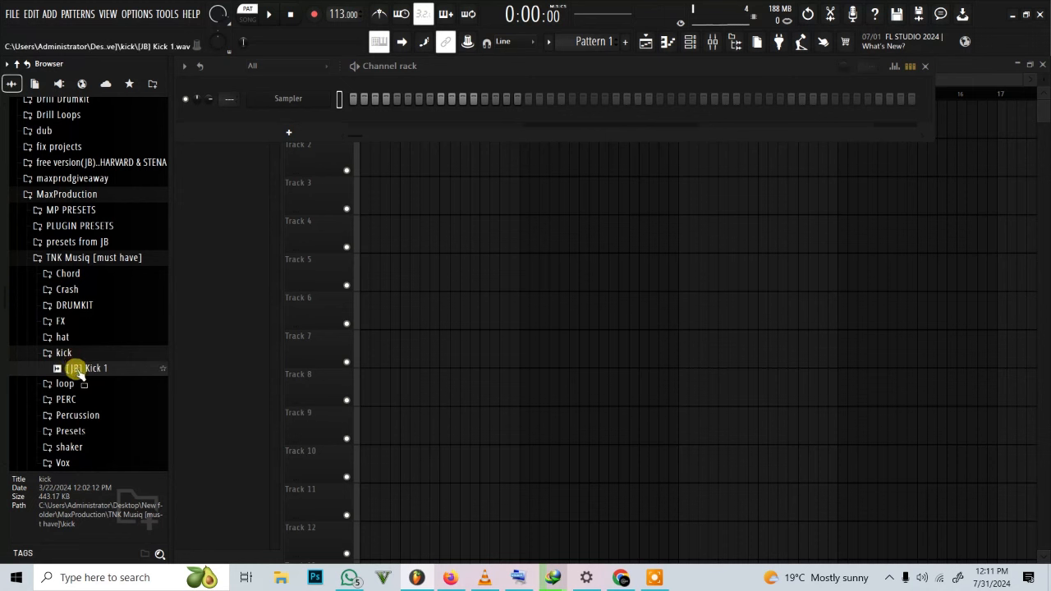
pyautogui.moveTo(77, 369); pyautogui.dragTo(280, 99)
# Fill the [JB] Kick 1 channel on each 4 steps, show its sampler settings and preview the pattern.
pyautogui.rightClick(279, 98)
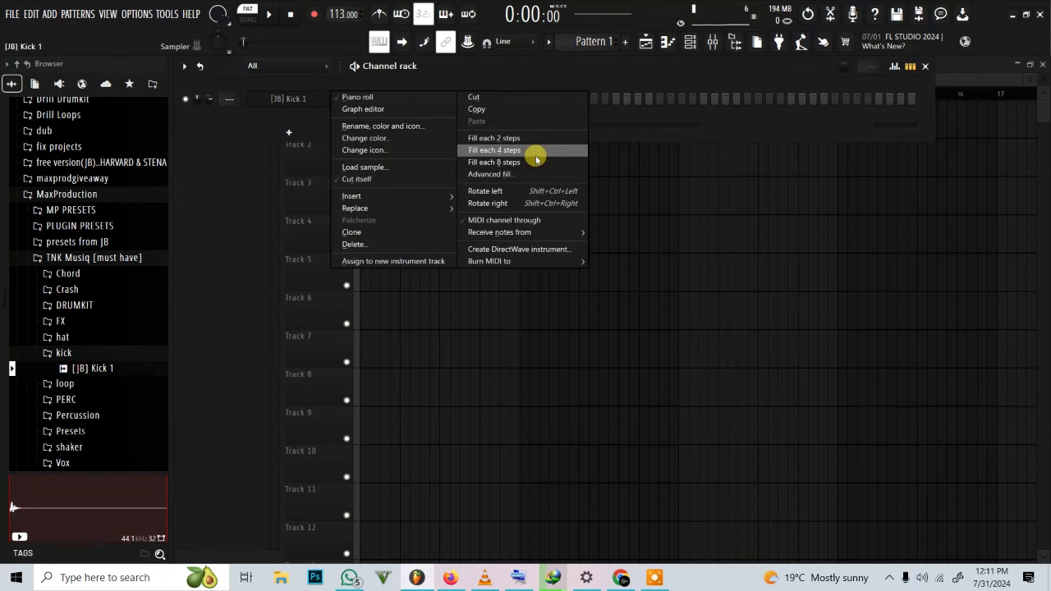
pyautogui.click(535, 150)
pyautogui.click(315, 102)
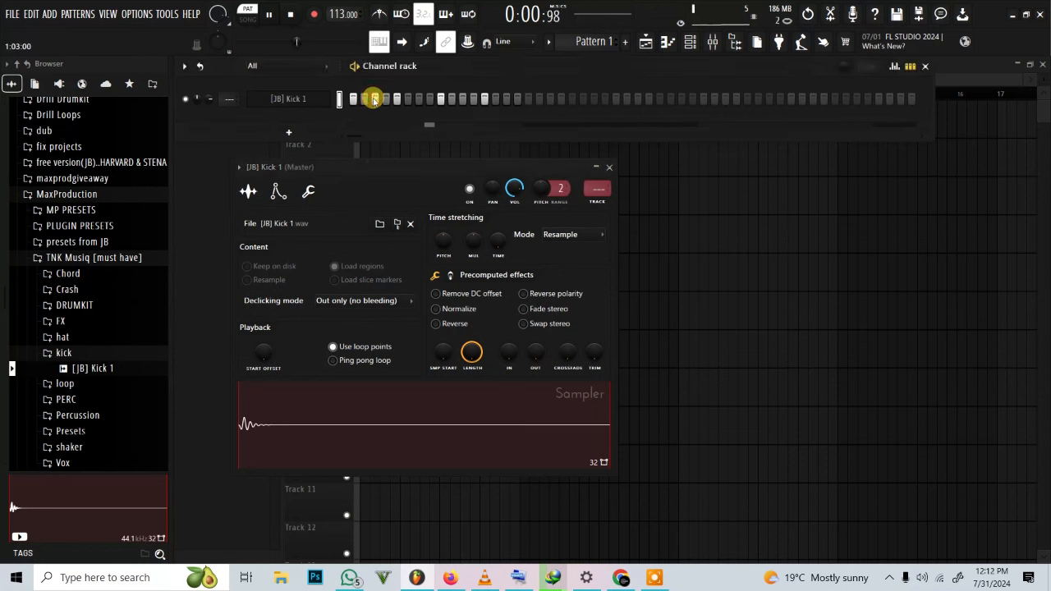
pyautogui.press('space')
# Turn off Use loop points for the kick sample and refill its channel on each 4 steps.
pyautogui.click(362, 349)
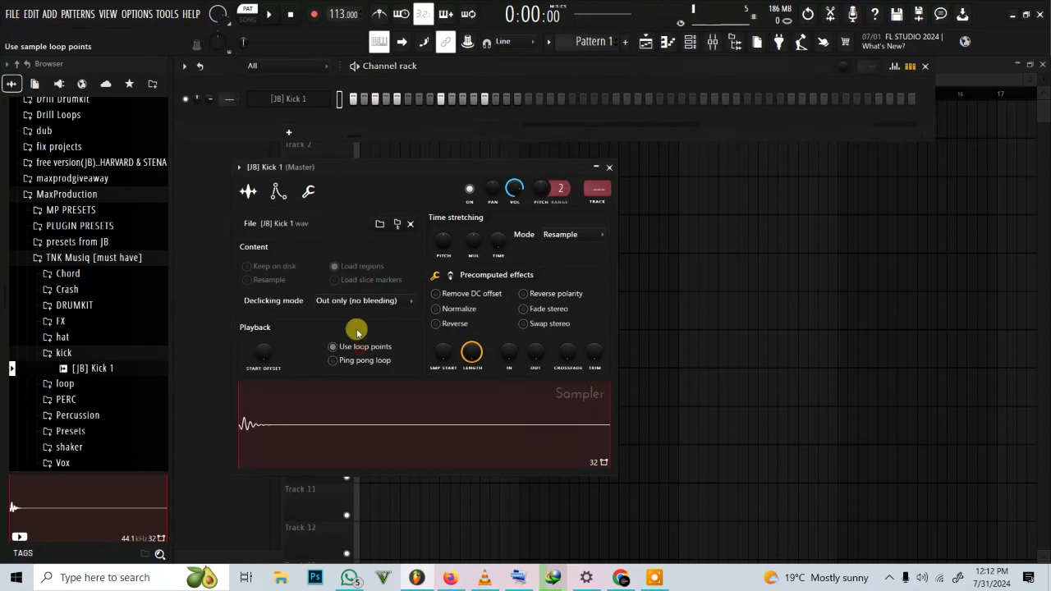
pyautogui.rightClick(301, 97)
pyautogui.click(493, 150)
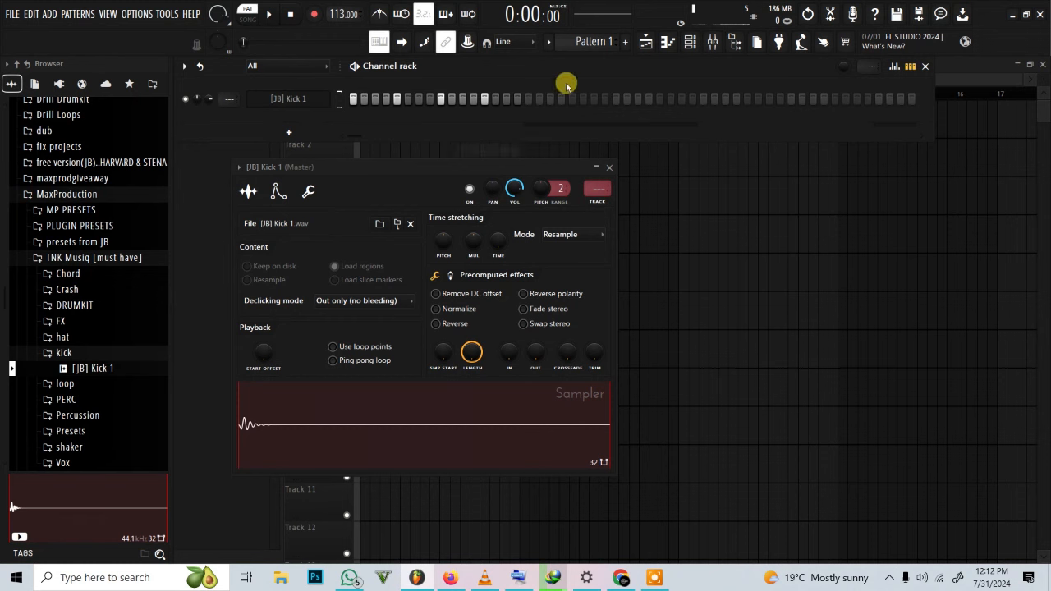
# Open the kick in the Piano roll and duplicate its four bar 1 hits into bar 2.
pyautogui.rightClick(324, 103)
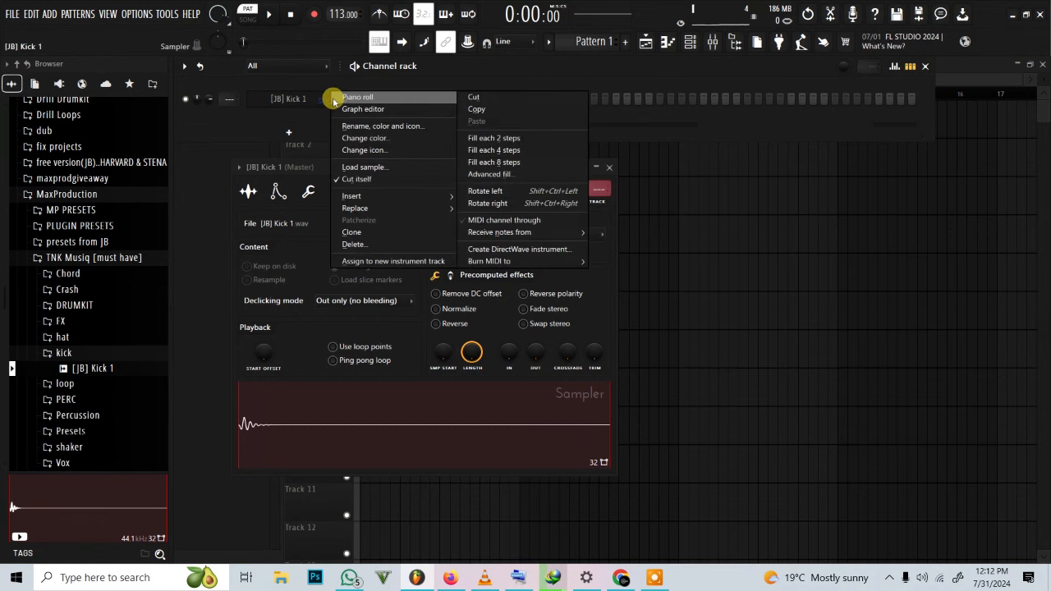
pyautogui.click(333, 98)
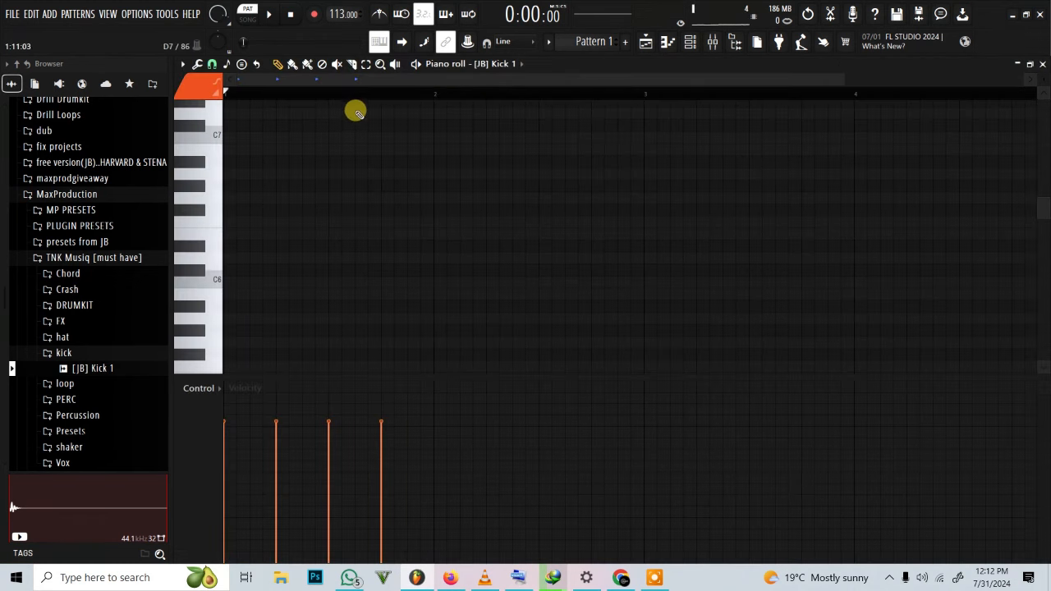
pyautogui.press('space')
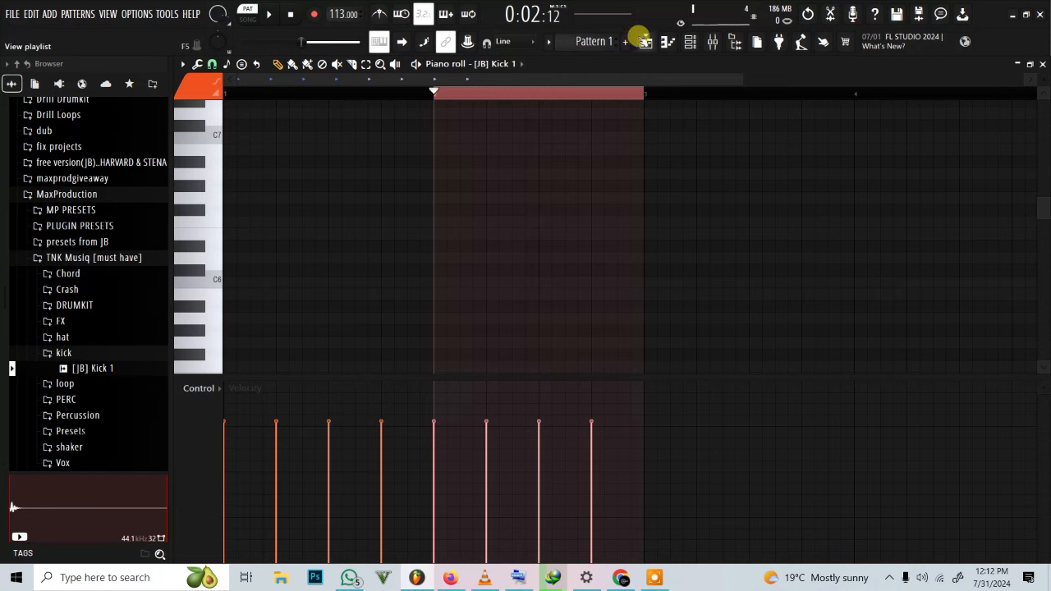
# Place two consecutive Pattern 1 clips on playlist Track 1, starting at bars 1 and 3.
pyautogui.click(645, 42)
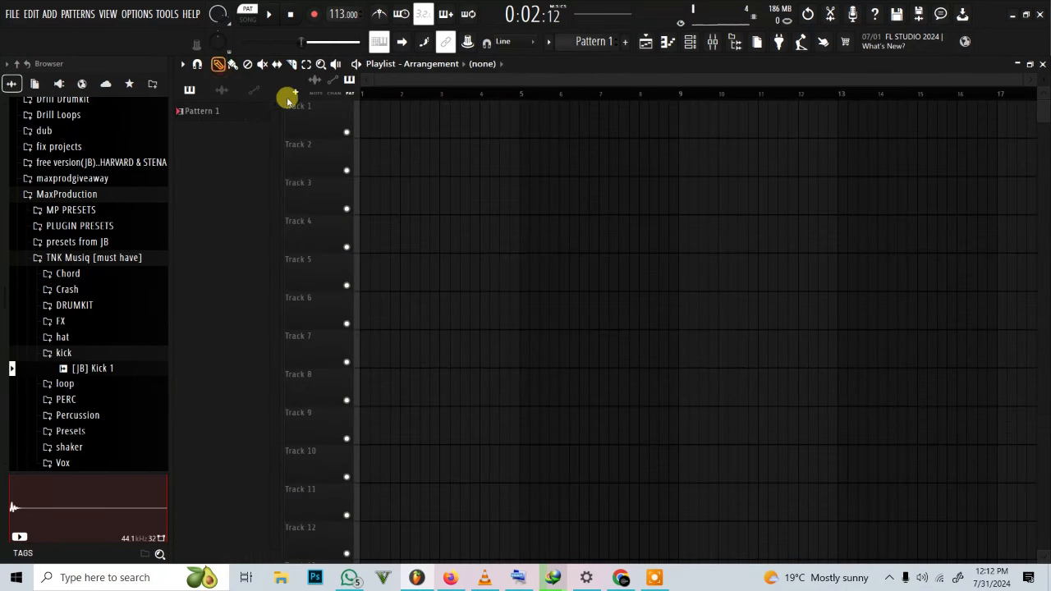
pyautogui.click(366, 109)
pyautogui.click(466, 119)
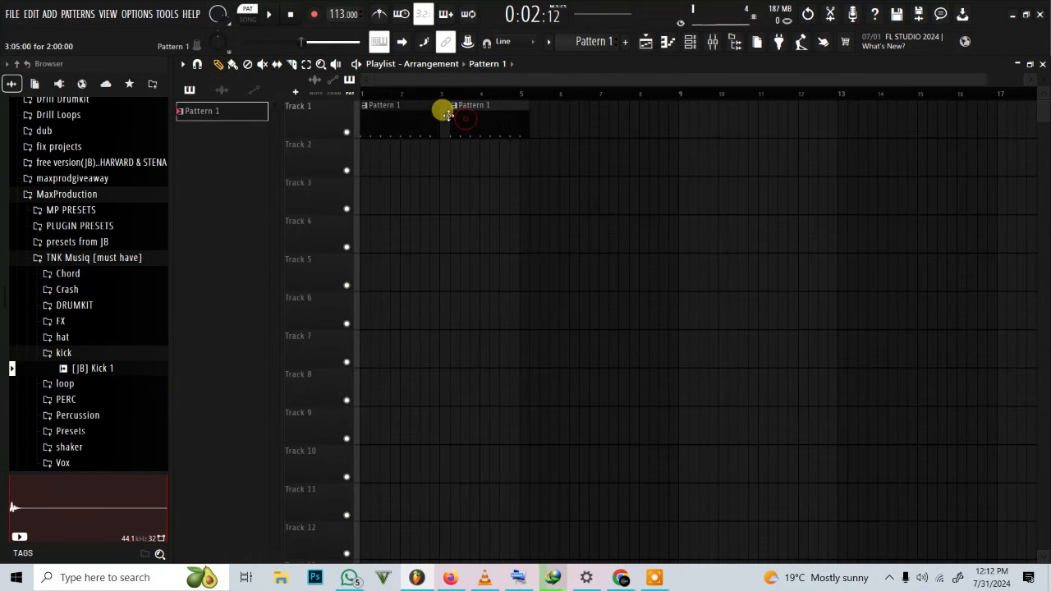
# Switch playback to song mode and play back the kick arrangement.
pyautogui.click(248, 14)
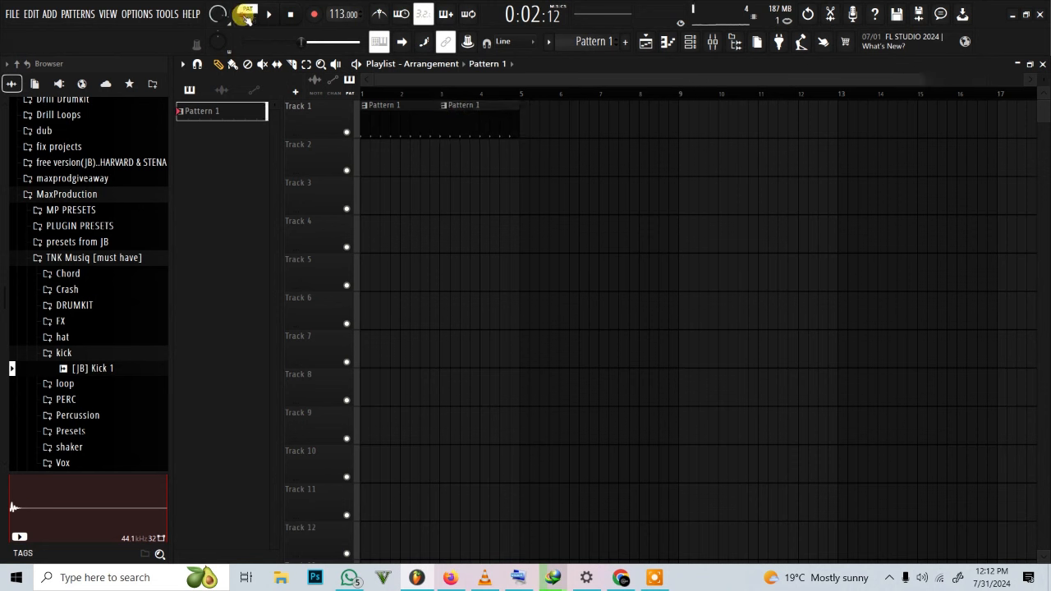
pyautogui.press('space')
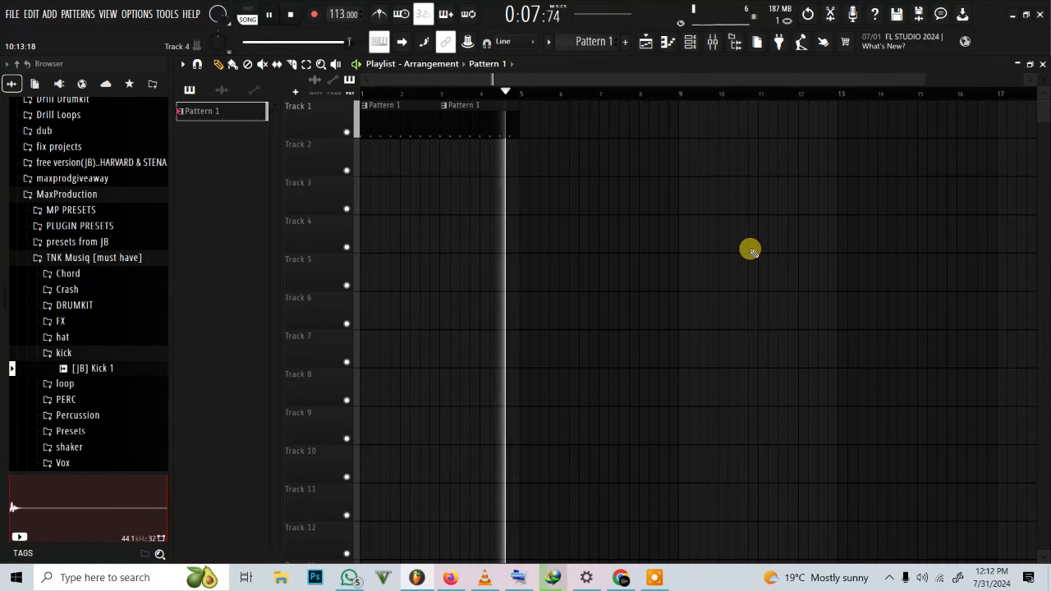
pyautogui.press('space')
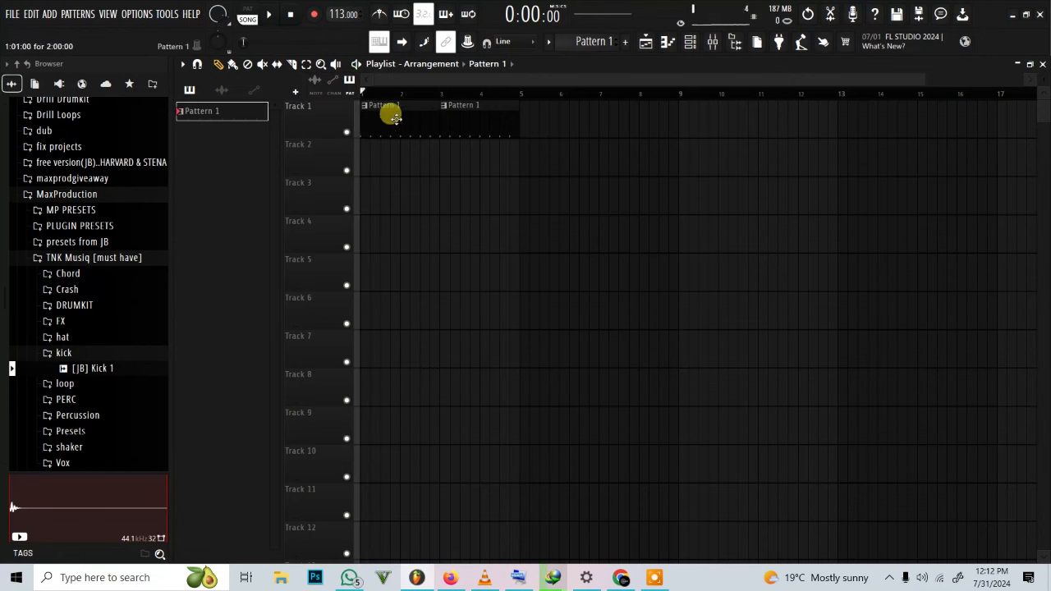
# Audition samples in the PERC folder and open BONGO in a new channel.
pyautogui.click(101, 401)
pyautogui.scroll(-2, 103, 403)
pyautogui.scroll(3, 102, 404)
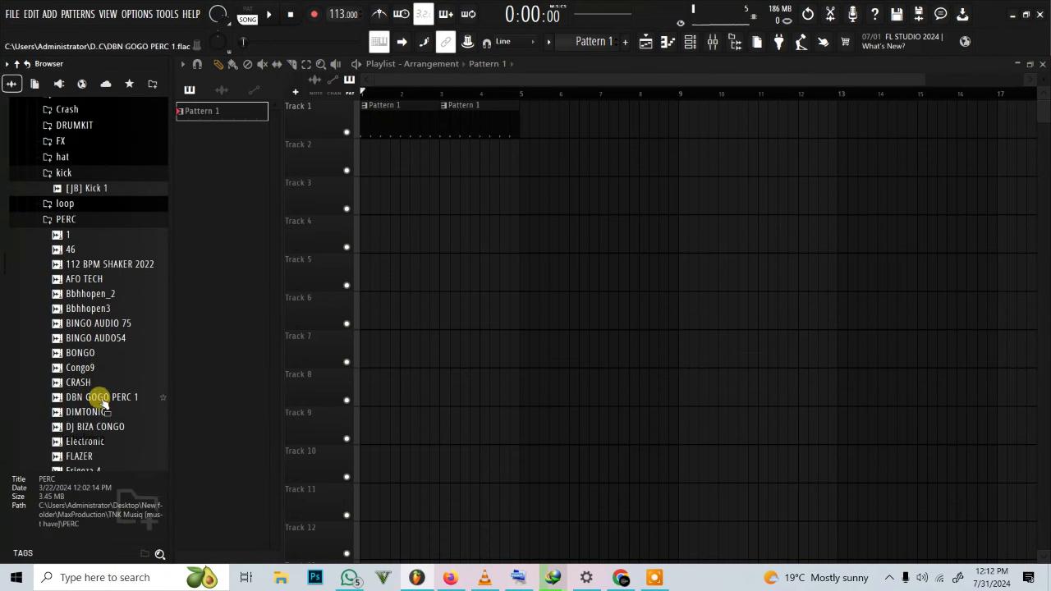
pyautogui.moveTo(109, 266); pyautogui.dragTo(112, 271)
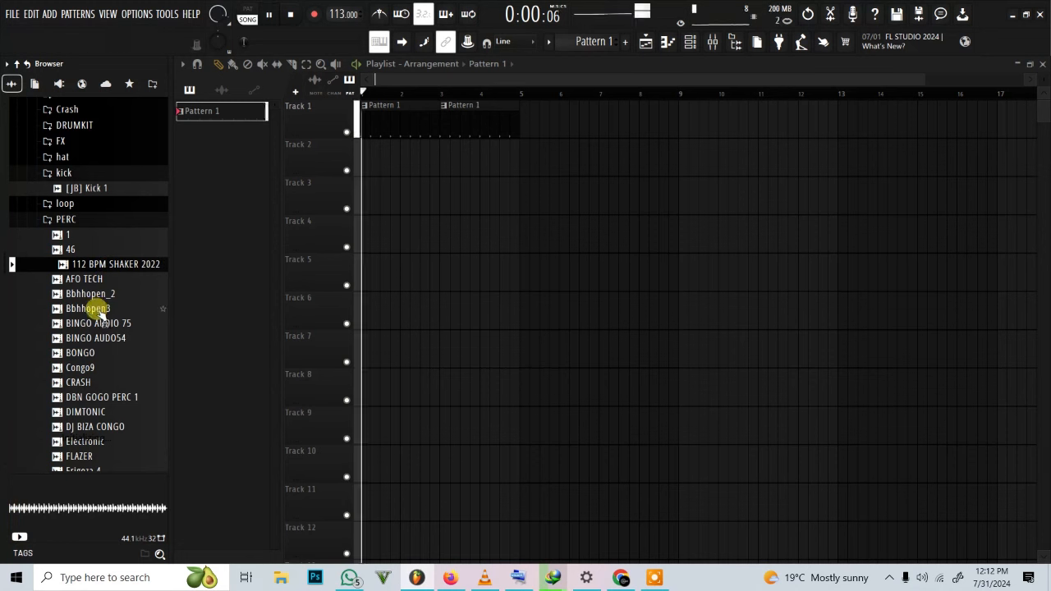
pyautogui.click(86, 353)
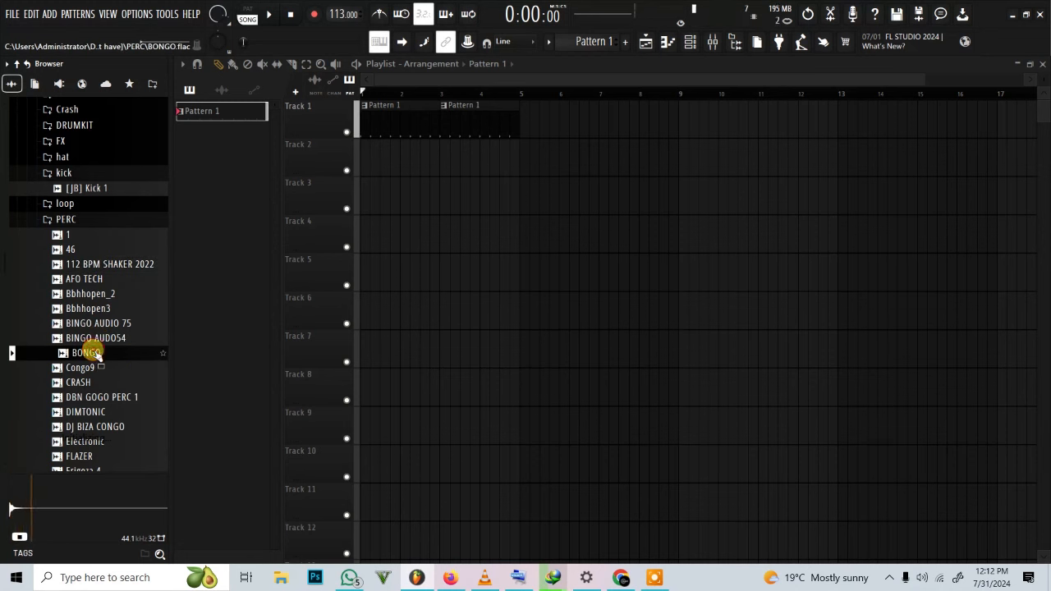
pyautogui.rightClick(96, 354)
pyautogui.click(135, 294)
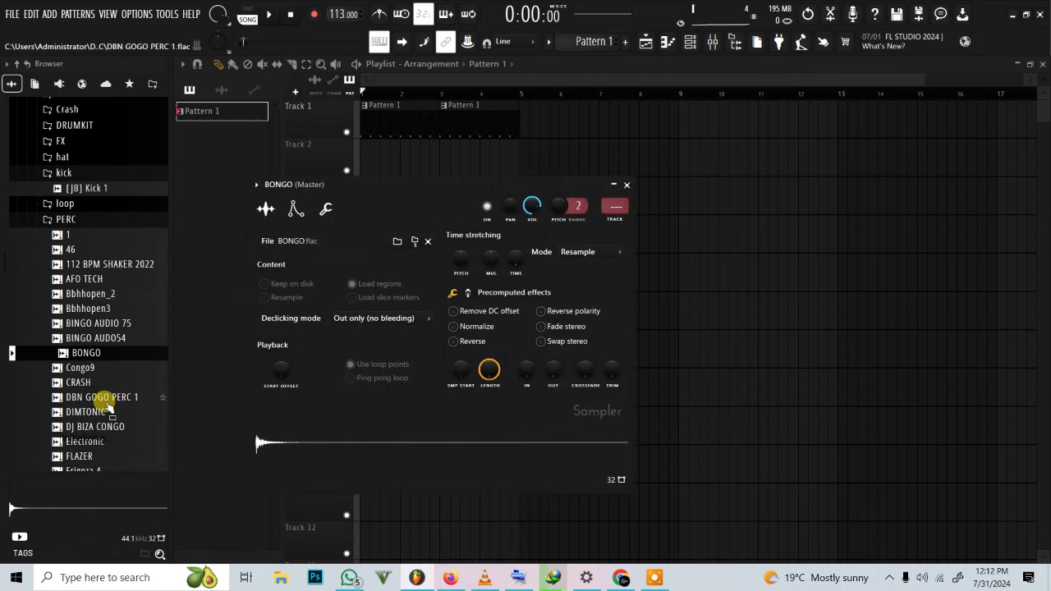
# Audition DBN GOGO PERC 1, DIMTONIC and DJ BIZA CONGO, and open the Electronic sample in a new channel.
pyautogui.scroll(-3, 103, 406)
pyautogui.scroll(3, 104, 406)
pyautogui.click(105, 400)
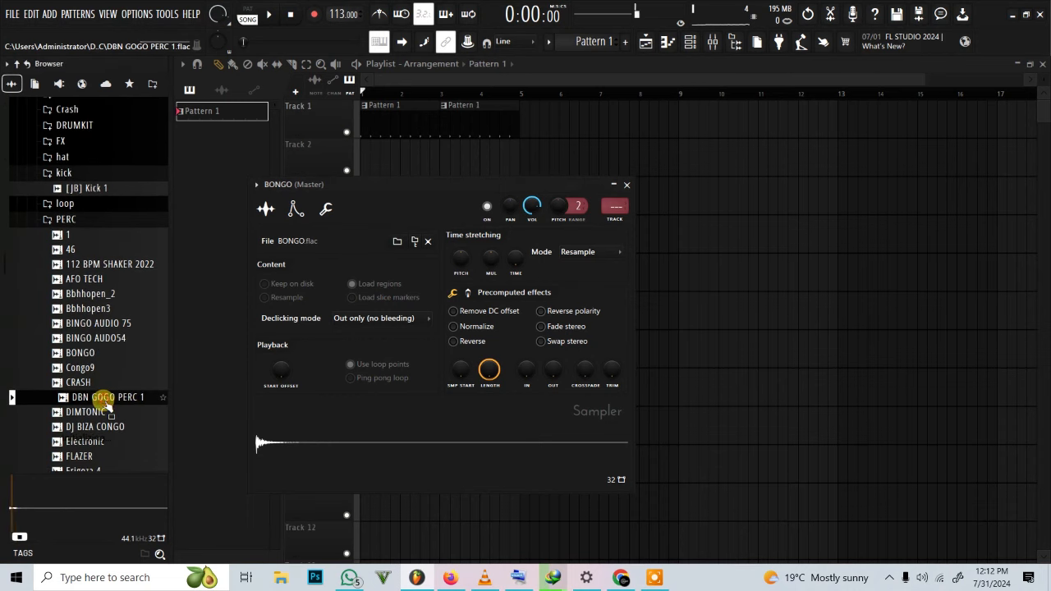
pyautogui.click(99, 414)
pyautogui.click(96, 426)
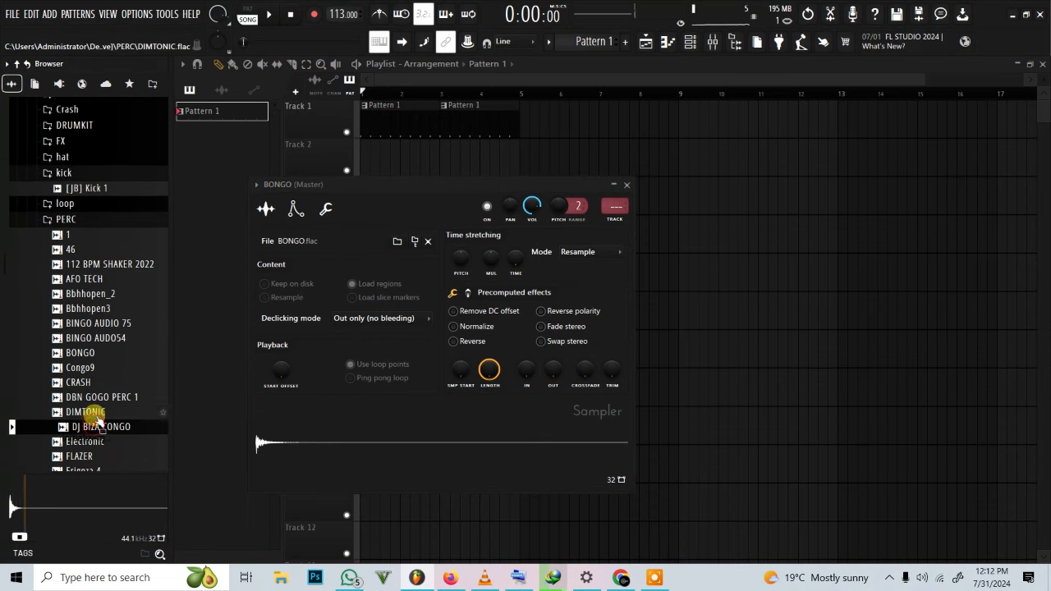
pyautogui.click(97, 416)
pyautogui.scroll(-2, 77, 386)
pyautogui.rightClick(104, 348)
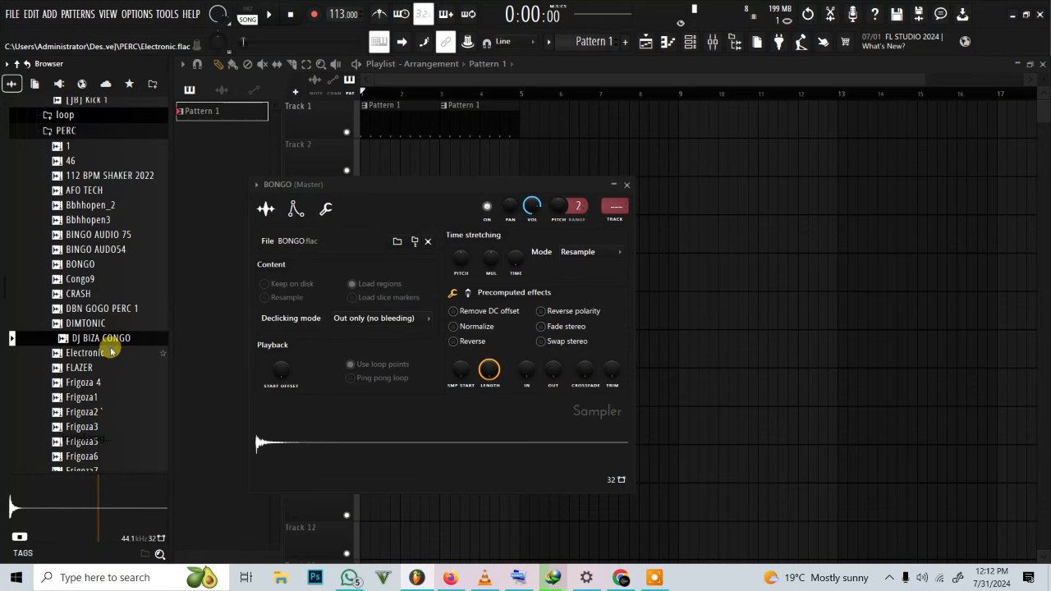
pyautogui.click(102, 337)
pyautogui.rightClick(91, 337)
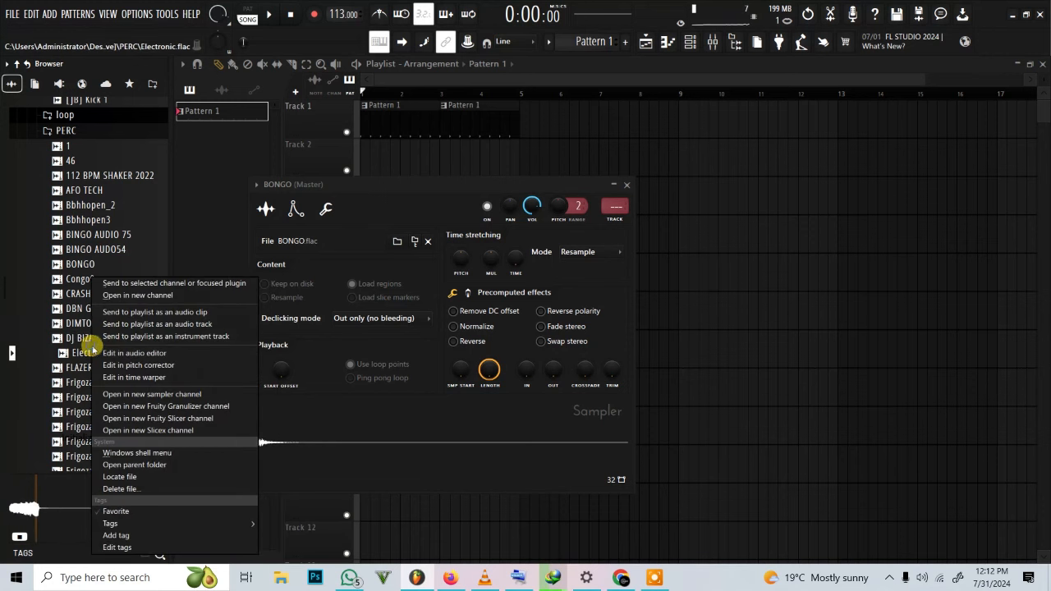
pyautogui.click(133, 297)
# Audition the Frigoza samples, open Frigoza3 in a new channel and raise its Boost in the precomputed effects.
pyautogui.scroll(-4, 104, 394)
pyautogui.click(87, 264)
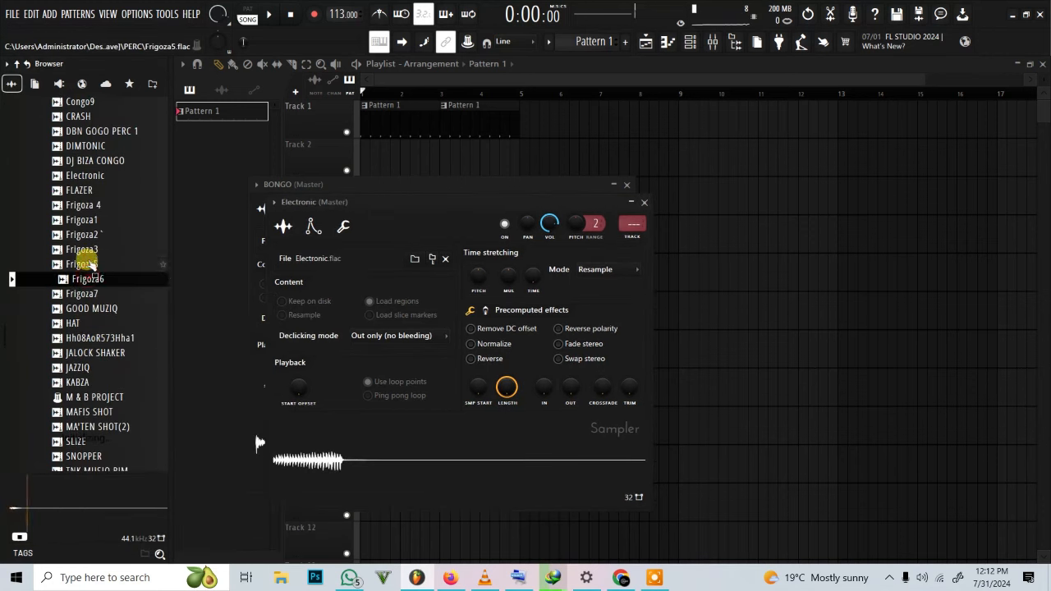
pyautogui.click(88, 250)
pyautogui.rightClick(94, 250)
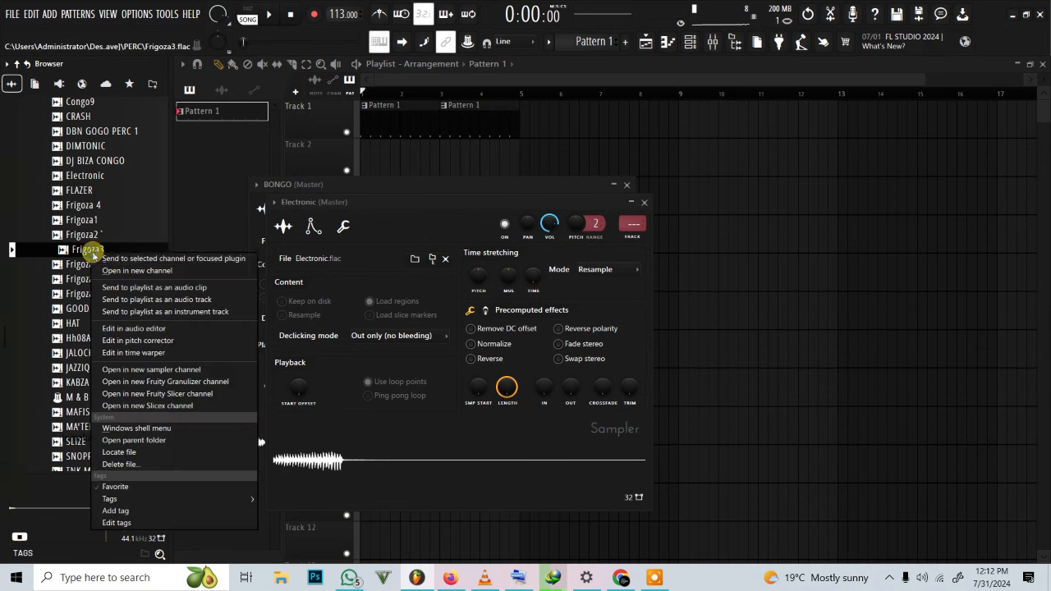
pyautogui.click(114, 272)
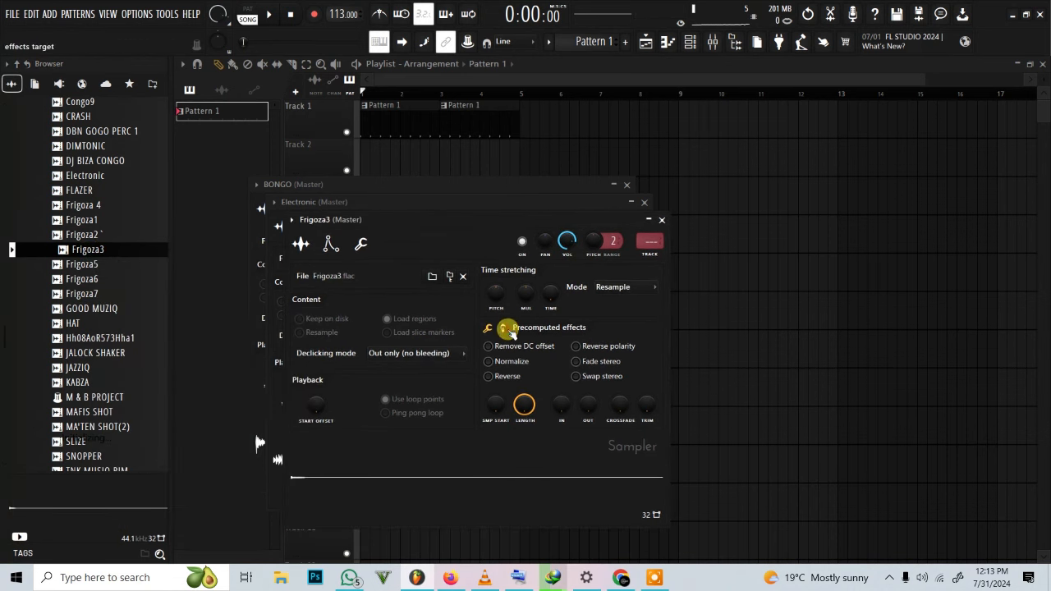
pyautogui.click(504, 328)
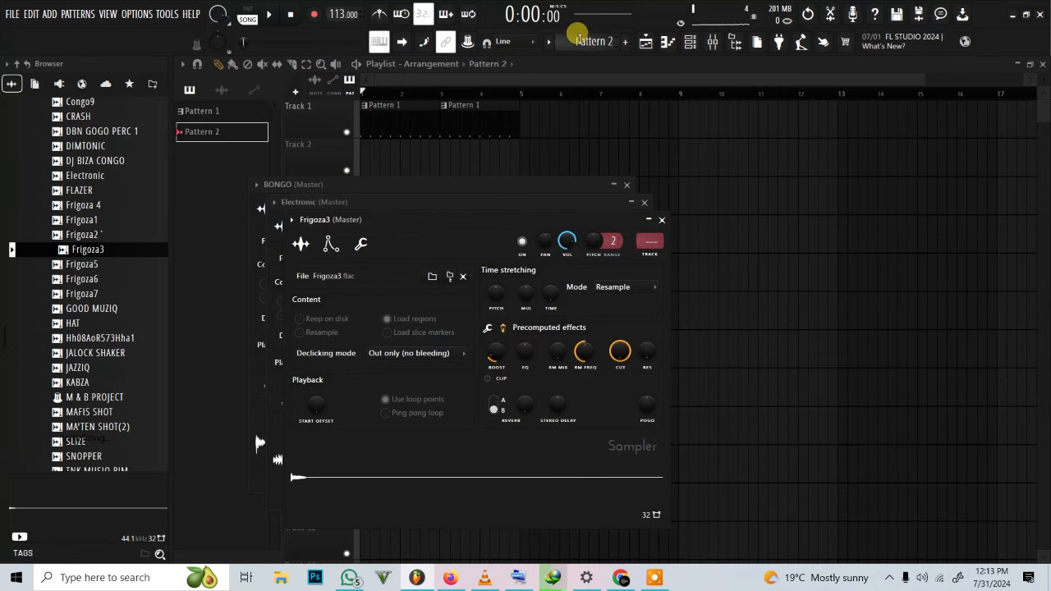
# Create Pattern 2 and place two two-bar clips of it on playlist Track 2, starting at bars 1 and 3.
pyautogui.moveTo(460, 165); pyautogui.dragTo(283, 134)
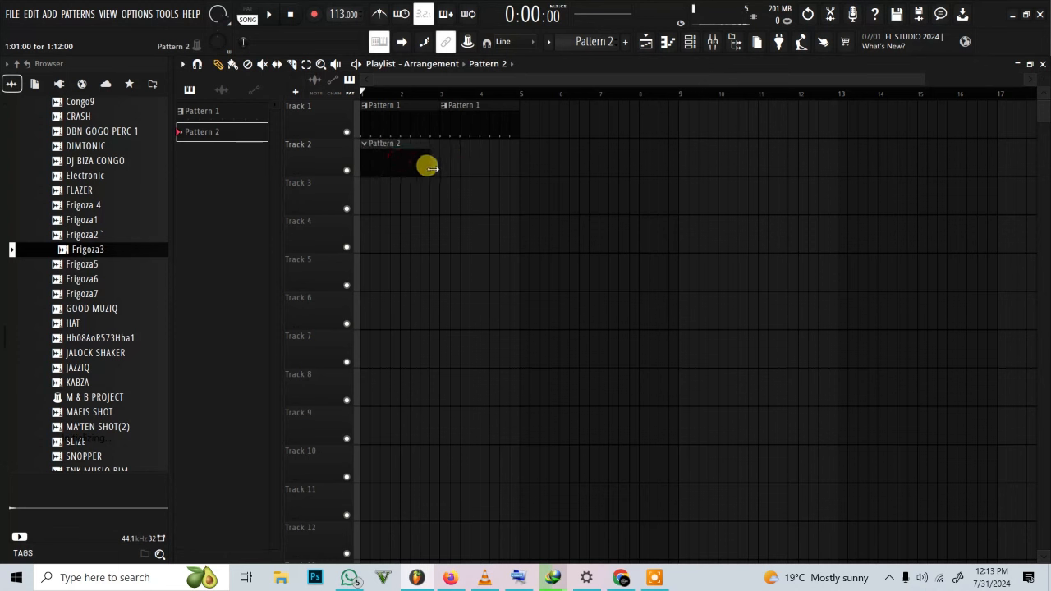
pyautogui.click(441, 165)
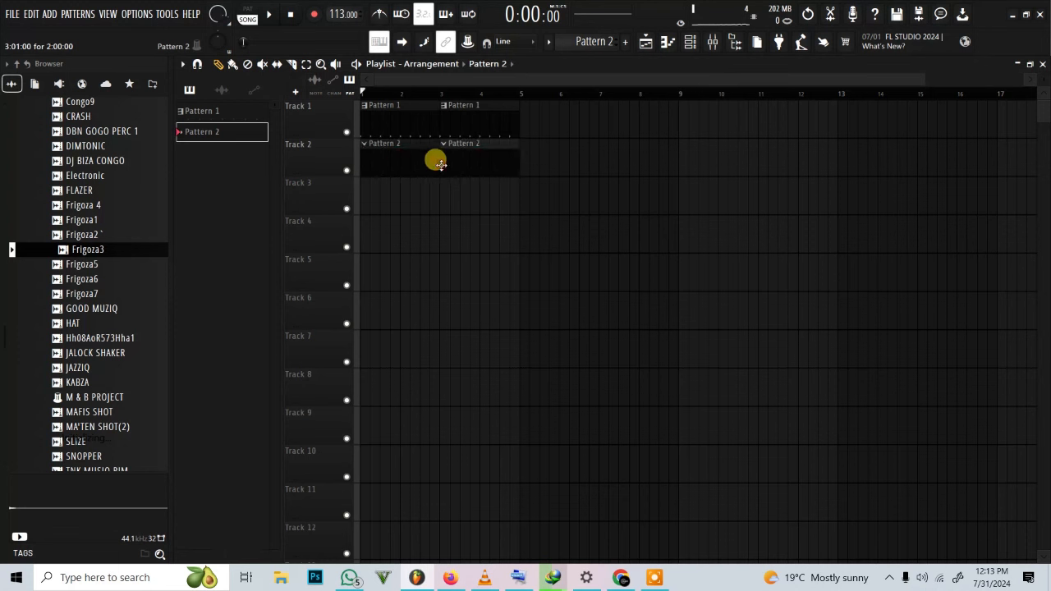
# Show the Channel rack and add a Frigoza3 hit on step 4 of Pattern 2.
pyautogui.click(694, 42)
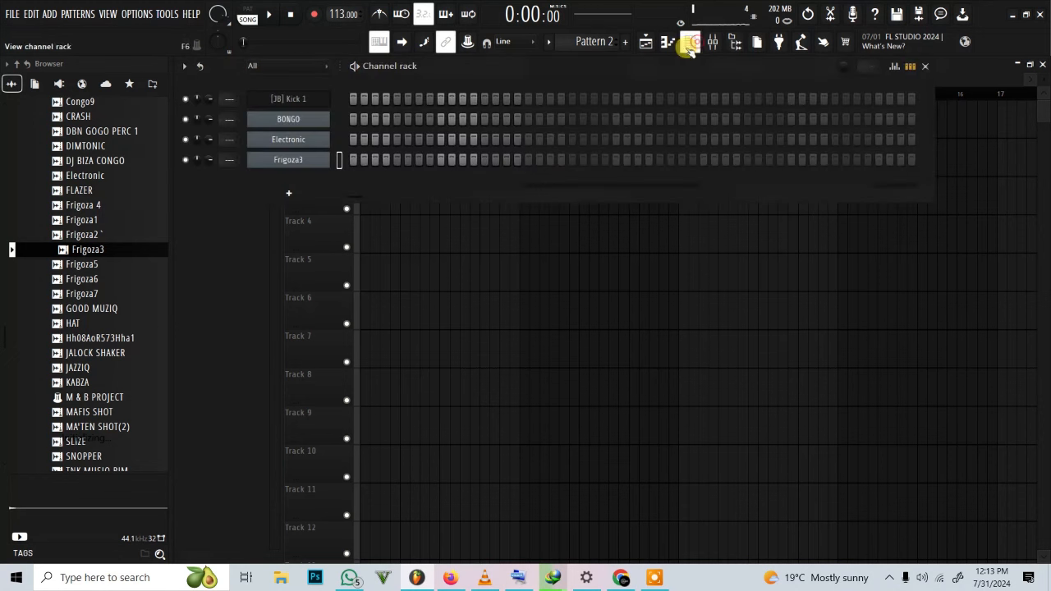
pyautogui.click(385, 160)
# Try an Electronic hit on step 7 during playback and delete the Electronic channel.
pyautogui.click(416, 139)
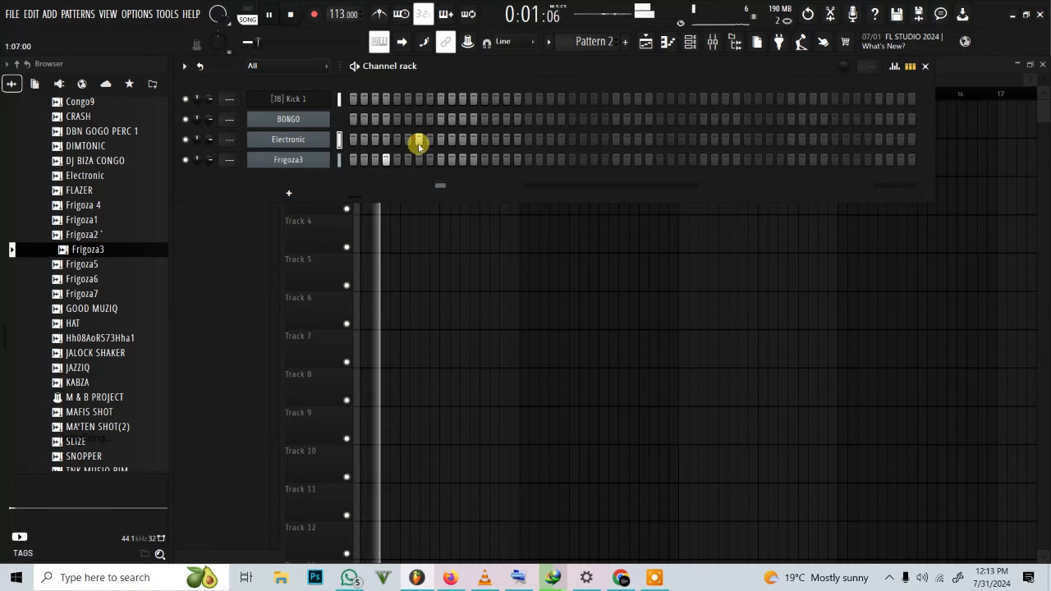
pyautogui.click(324, 140)
pyautogui.press('space')
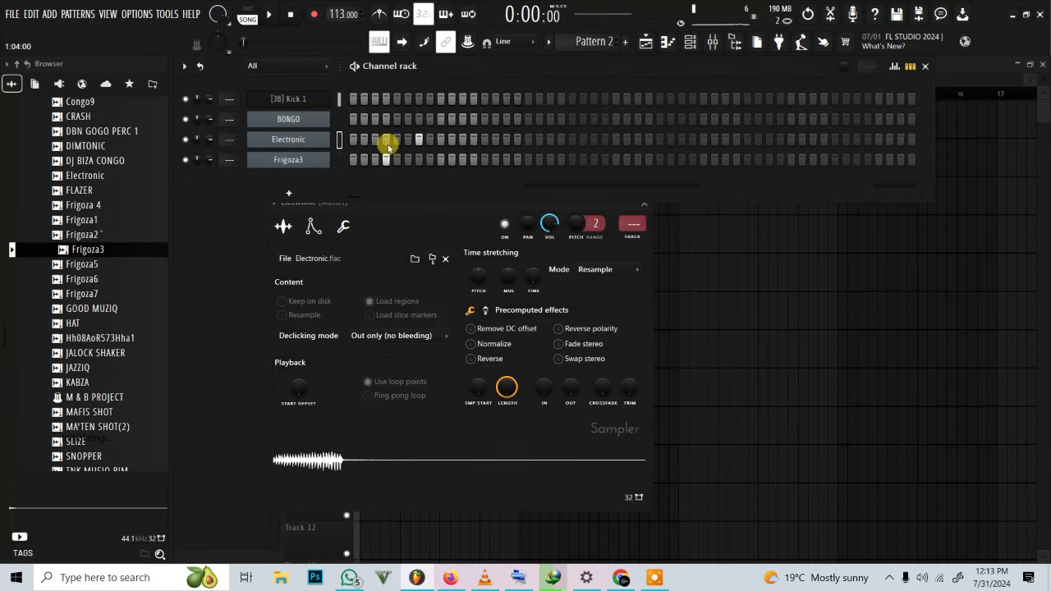
pyautogui.rightClick(302, 141)
pyautogui.click(371, 281)
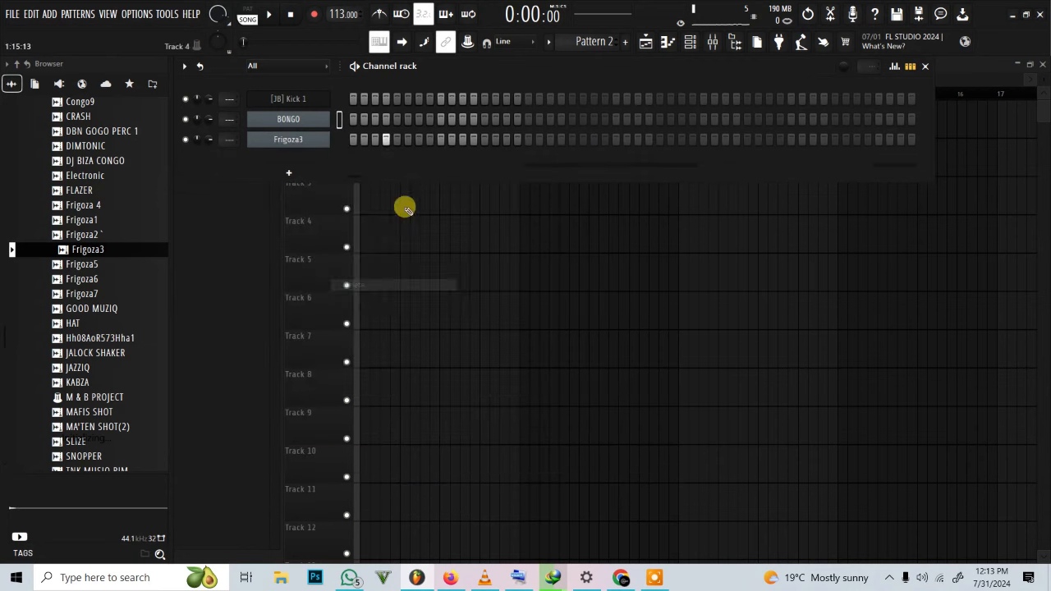
# Audition Frigoza7, add Frigoza6 as a new channel and place its hit on step 7 of Pattern 2 during playback.
pyautogui.click(97, 297)
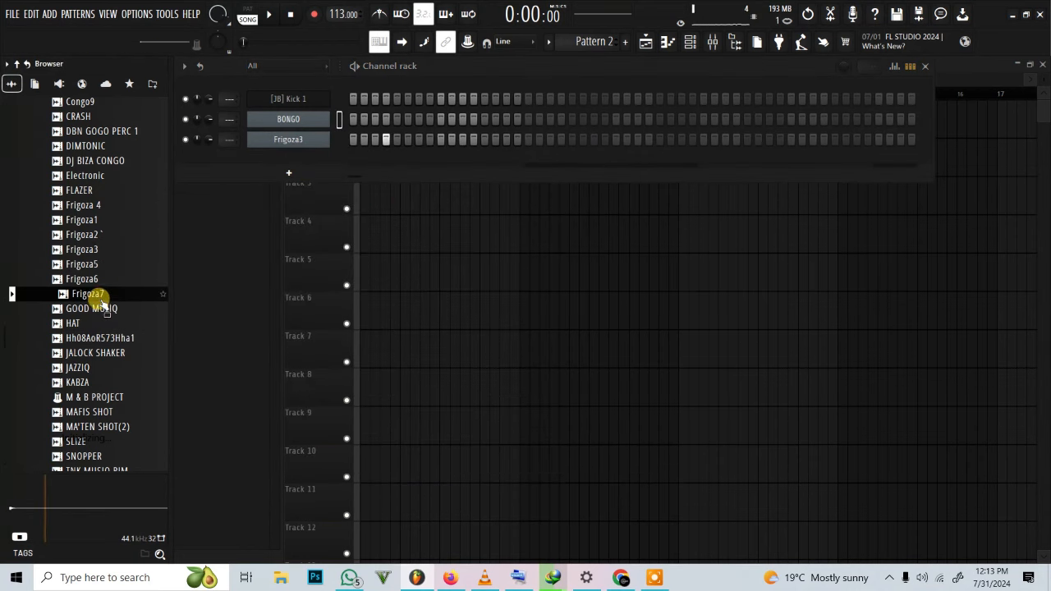
pyautogui.moveTo(98, 279); pyautogui.dragTo(270, 159)
pyautogui.press('space')
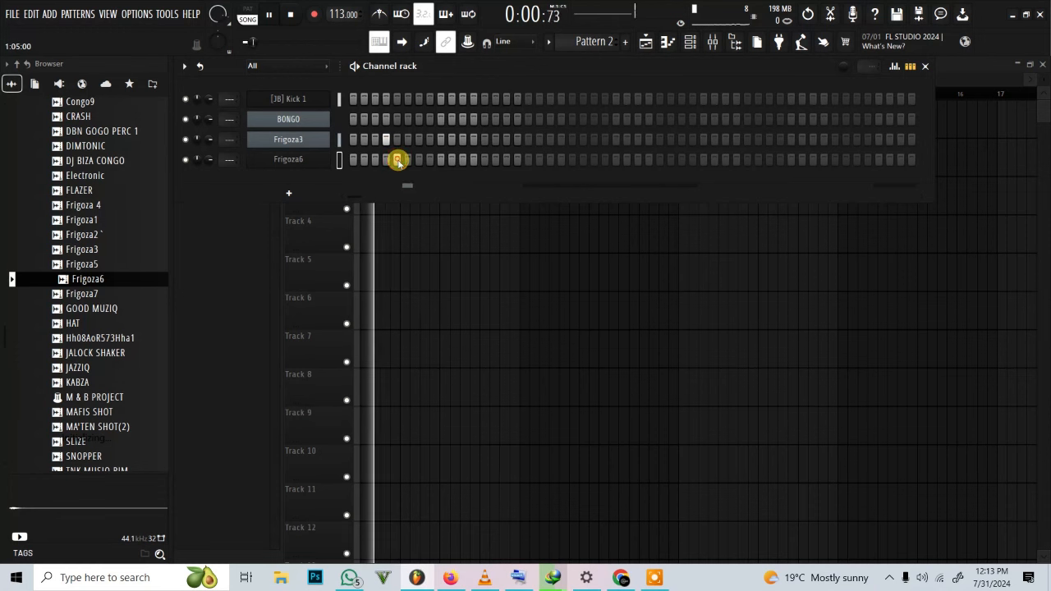
pyautogui.click(416, 159)
# Add a BONGO hit on step 10 and a Frigoza3 hit on step 13 of Pattern 2, checking them in playback.
pyautogui.click(441, 119)
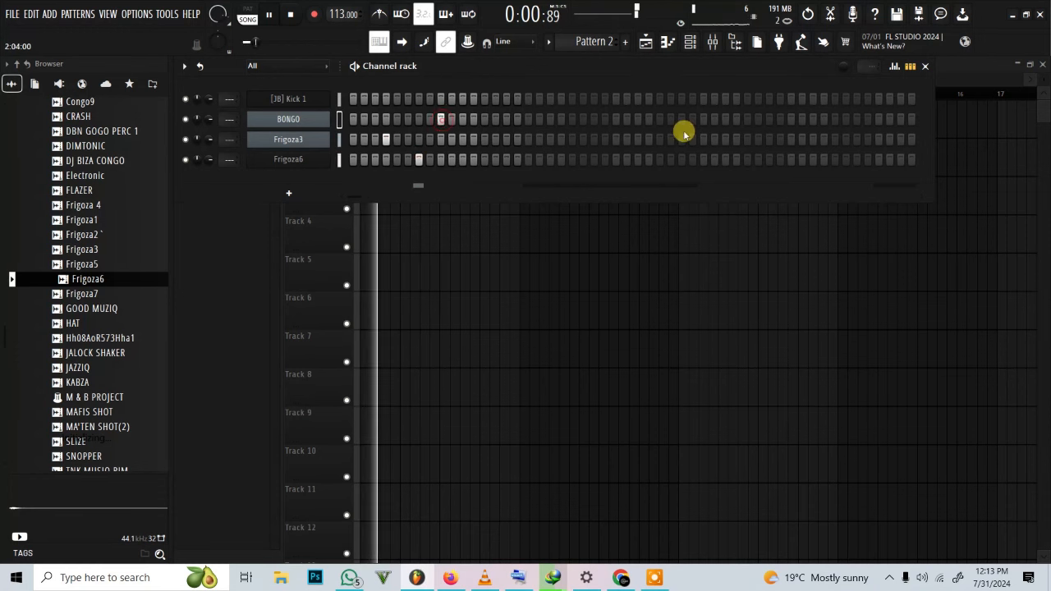
pyautogui.click(451, 119)
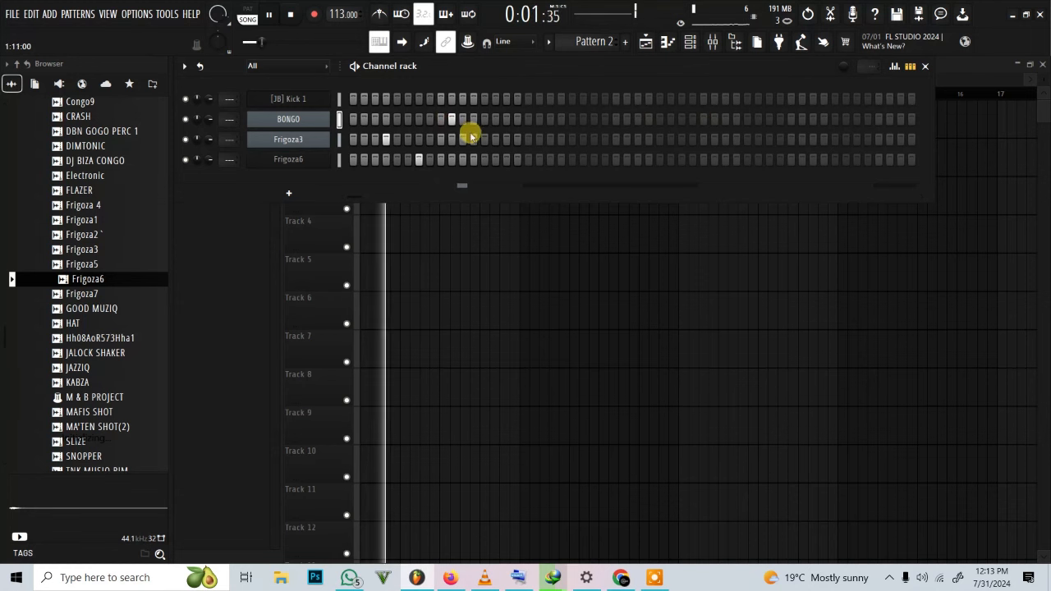
pyautogui.click(484, 139)
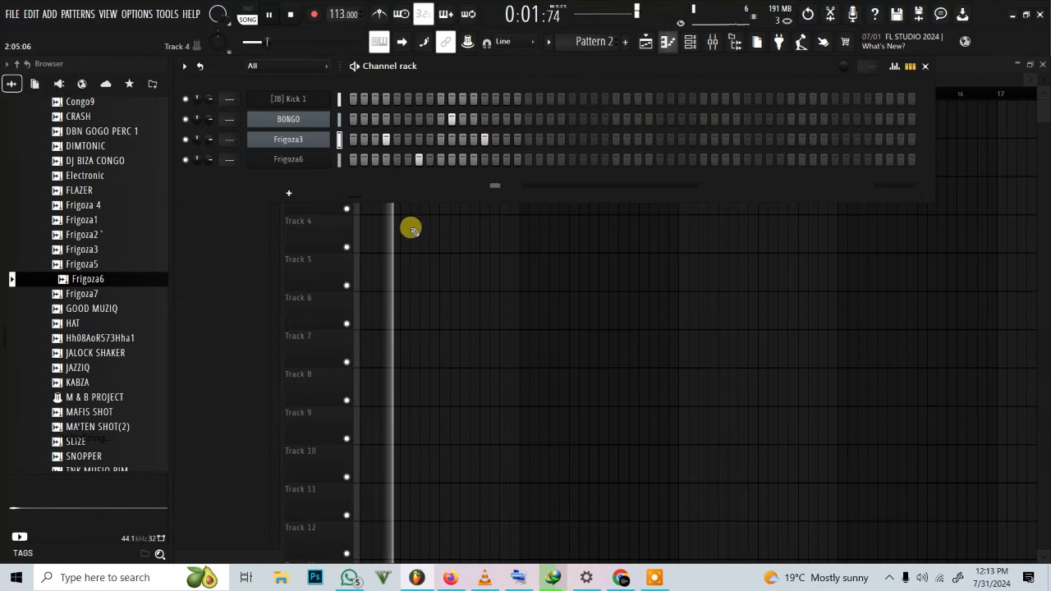
pyautogui.click(517, 140)
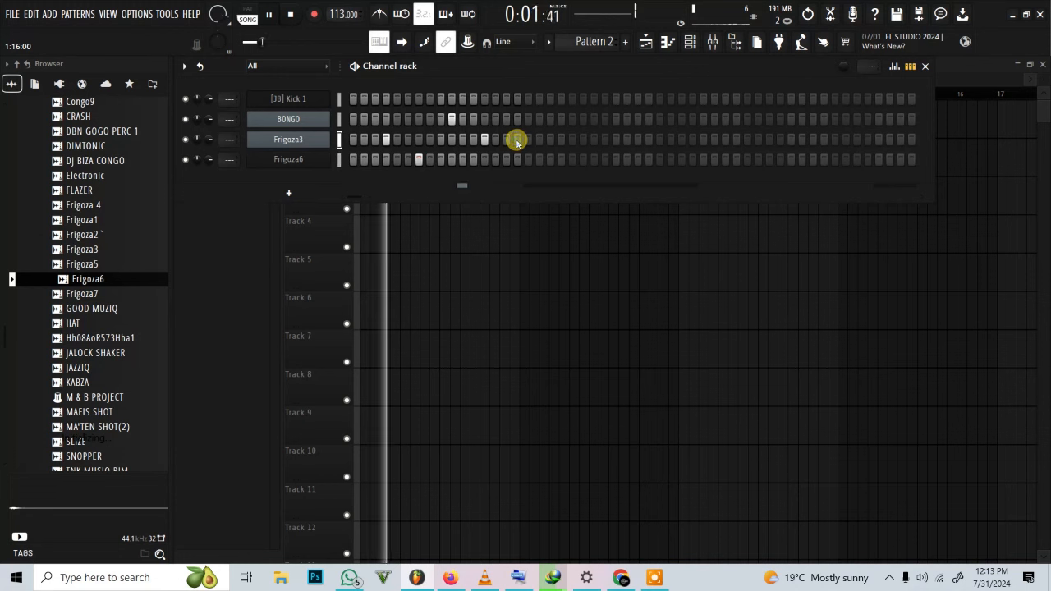
pyautogui.press('space')
pyautogui.press('space')
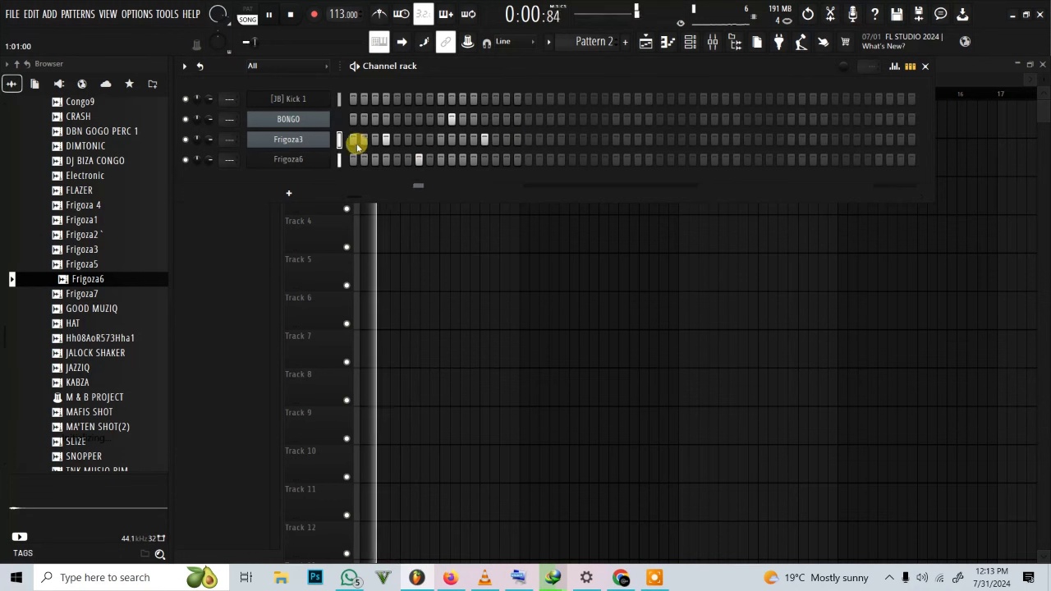
pyautogui.press('space')
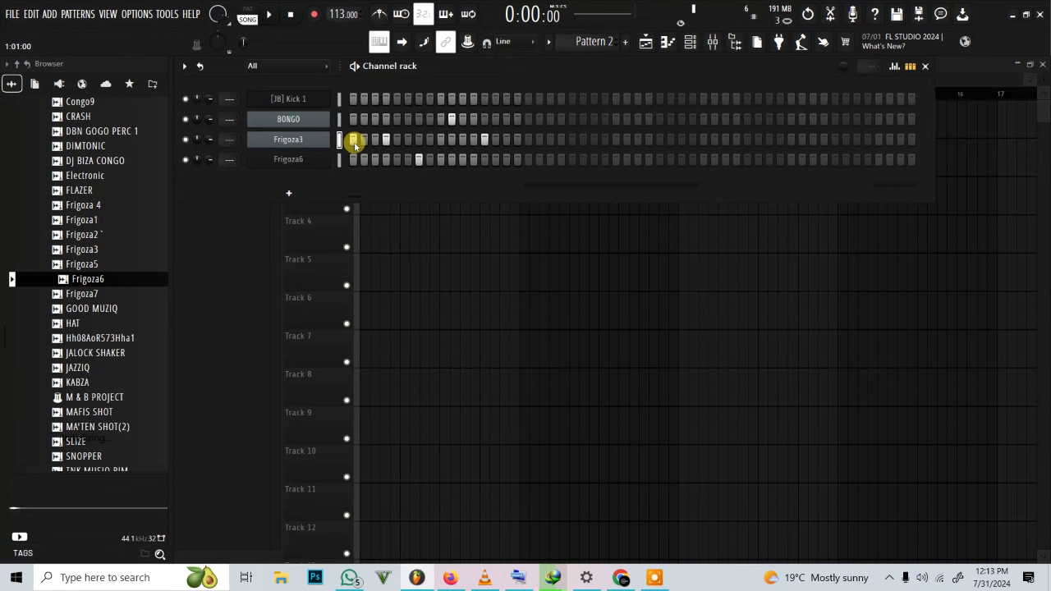
# Move the Channel rack below the playlist clips and add a Frigoza3 hit on step 17 and a Frigoza6 hit on step 20.
pyautogui.click(528, 144)
pyautogui.moveTo(457, 69); pyautogui.dragTo(439, 236)
pyautogui.click(512, 308)
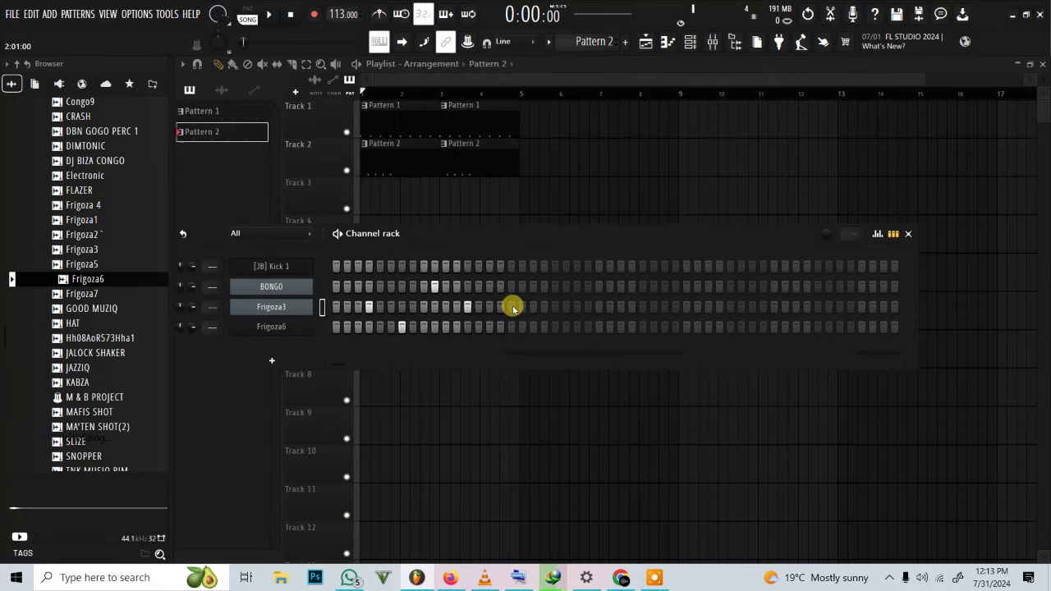
pyautogui.click(512, 307)
pyautogui.press('space')
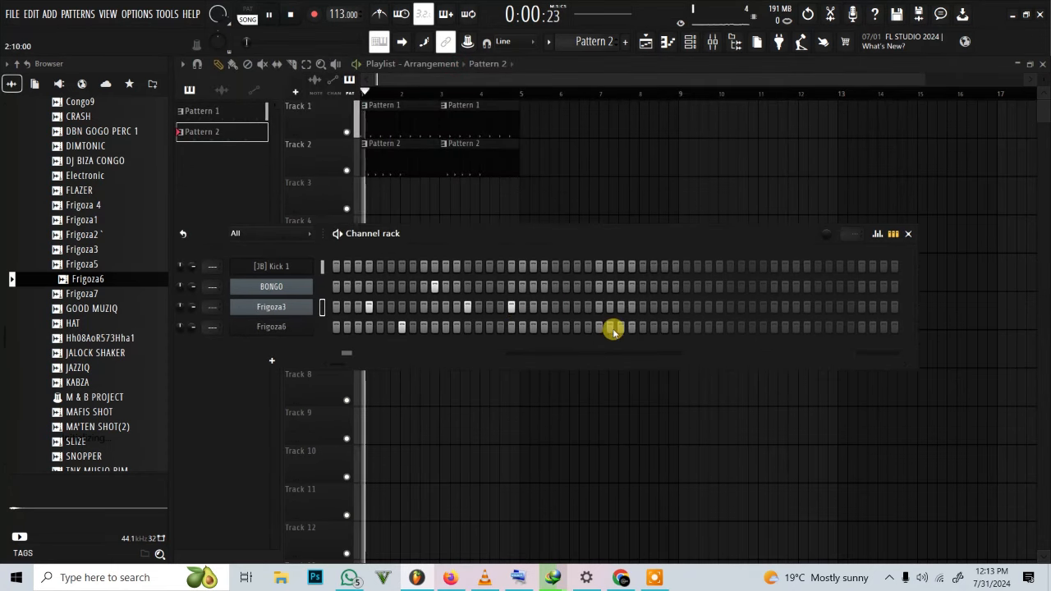
pyautogui.click(543, 327)
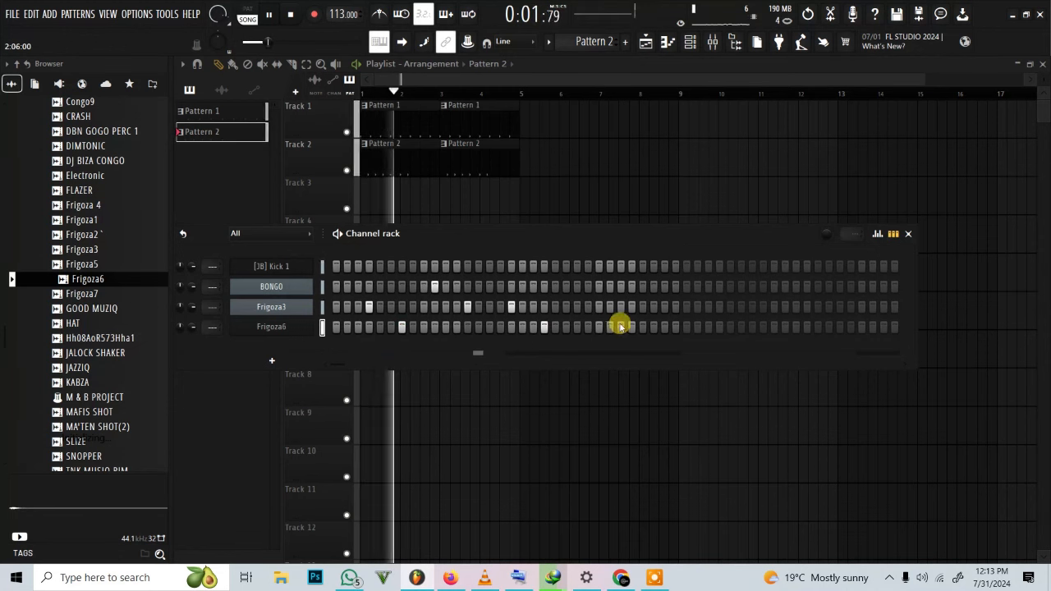
# Add a BONGO hit on step 23 and a Frigoza3 hit on step 29 of Pattern 2, and listen to the beat.
pyautogui.click(567, 287)
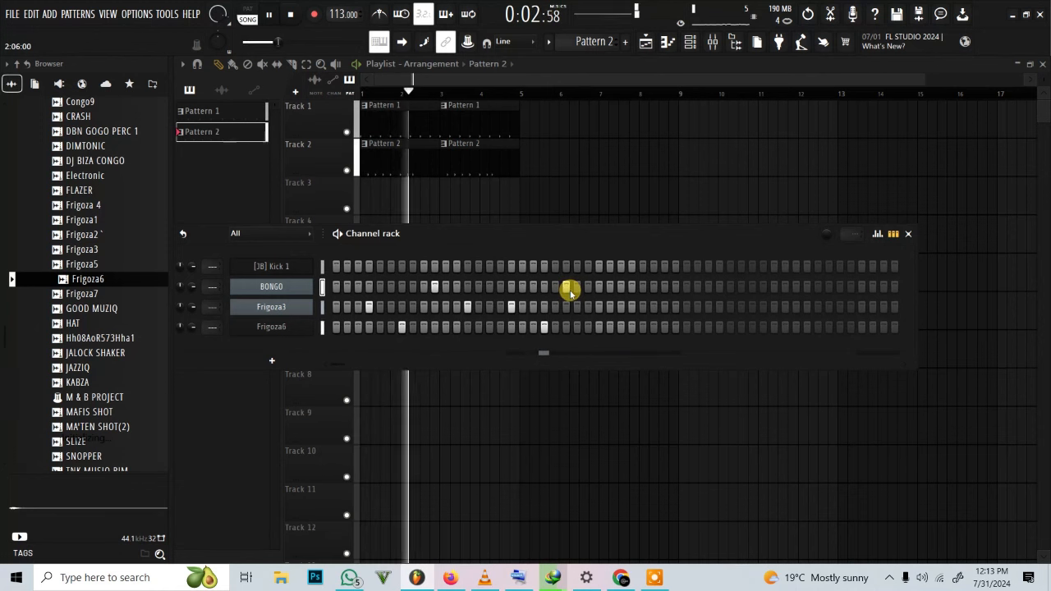
pyautogui.click(577, 289)
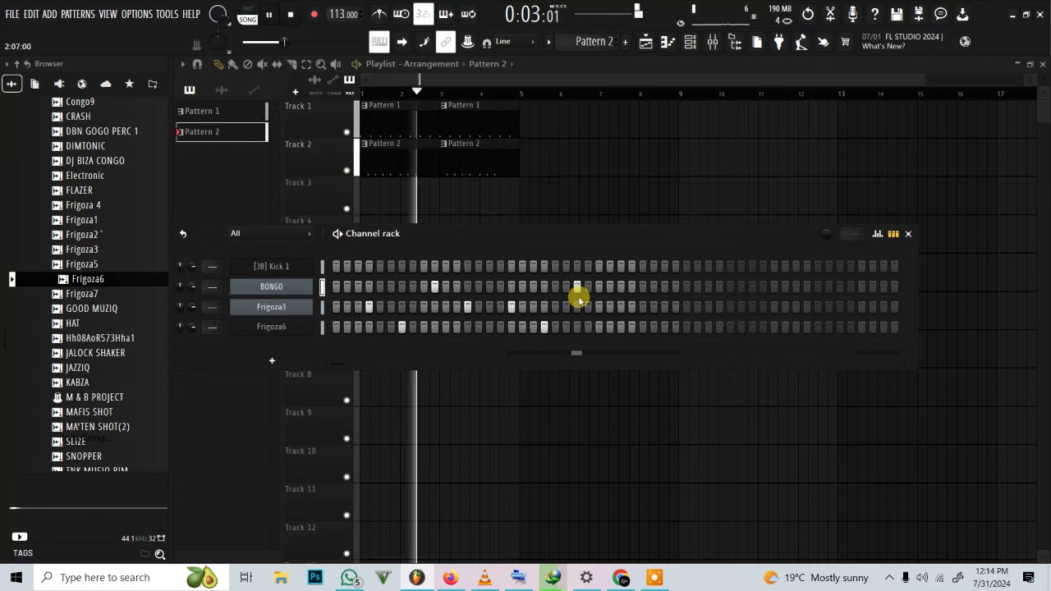
pyautogui.click(628, 312)
pyautogui.rightClick(631, 311)
pyautogui.click(643, 309)
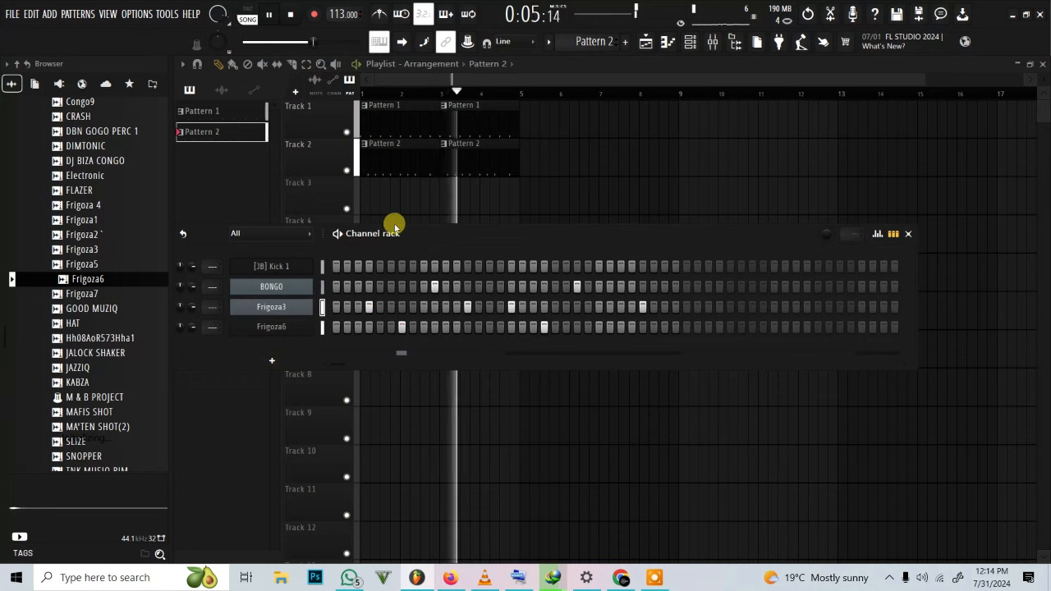
pyautogui.press('space')
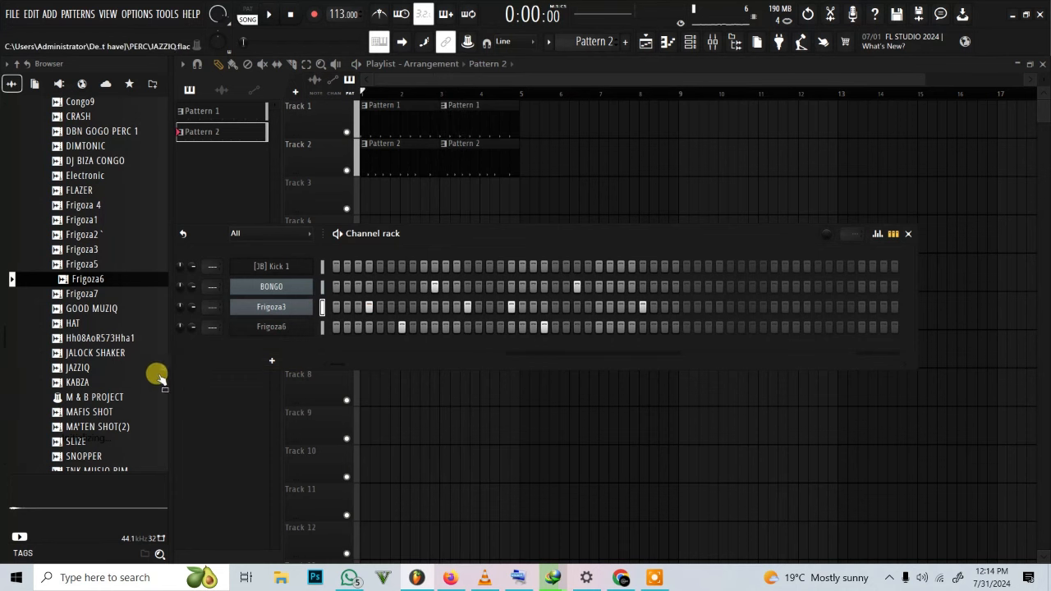
pyautogui.press('space')
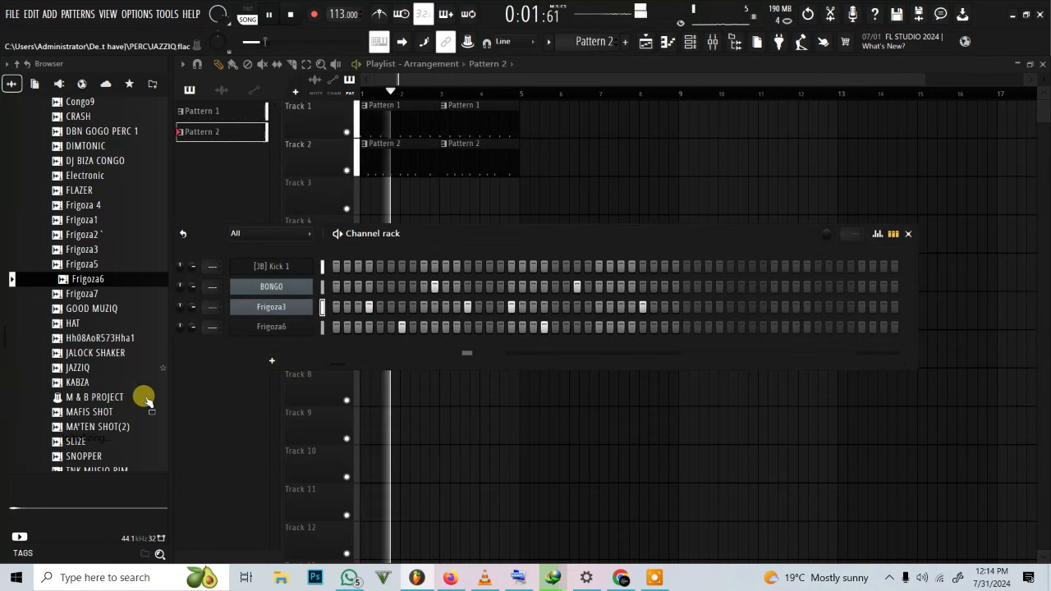
pyautogui.press('space')
# Collapse the PERC folder and place the Shaker(03) sample from the shaker folder at the start of playlist Track 3.
pyautogui.click(97, 308)
pyautogui.scroll(6, 105, 394)
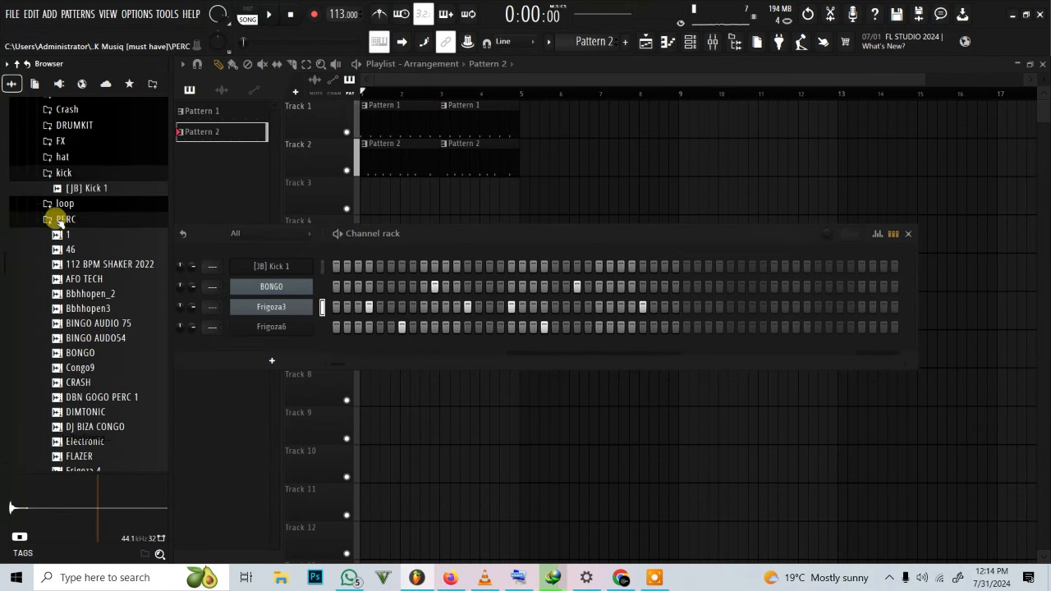
pyautogui.click(59, 220)
pyautogui.click(91, 267)
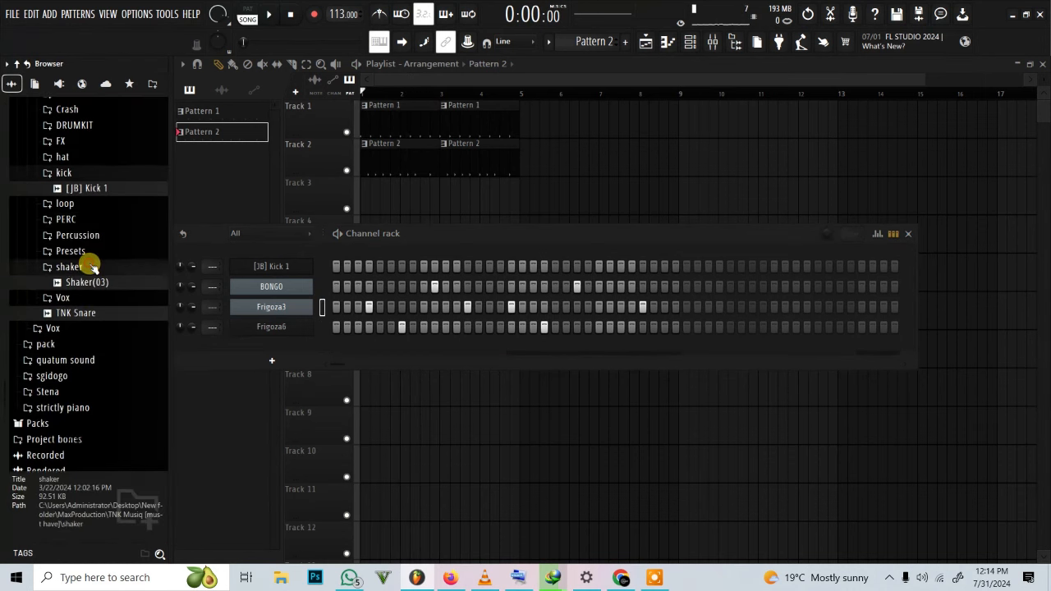
pyautogui.click(82, 282)
pyautogui.moveTo(82, 282); pyautogui.dragTo(358, 231)
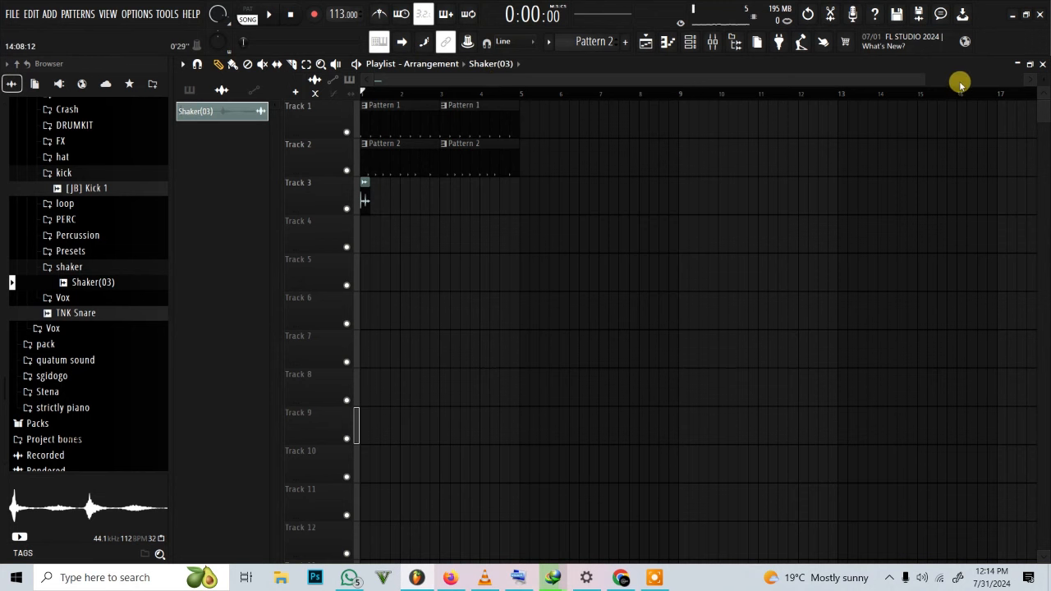
# Repeat the Shaker(03) clip on every beat of Track 3 from bar 1 to the start of bar 5.
pyautogui.moveTo(921, 74); pyautogui.dragTo(382, 170)
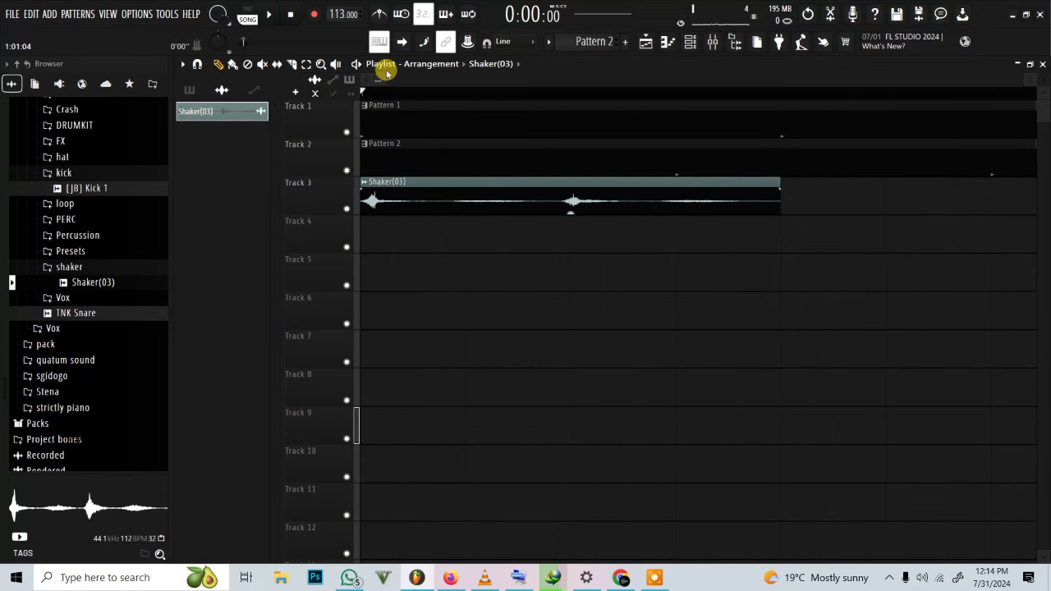
pyautogui.moveTo(380, 80); pyautogui.dragTo(187, 85)
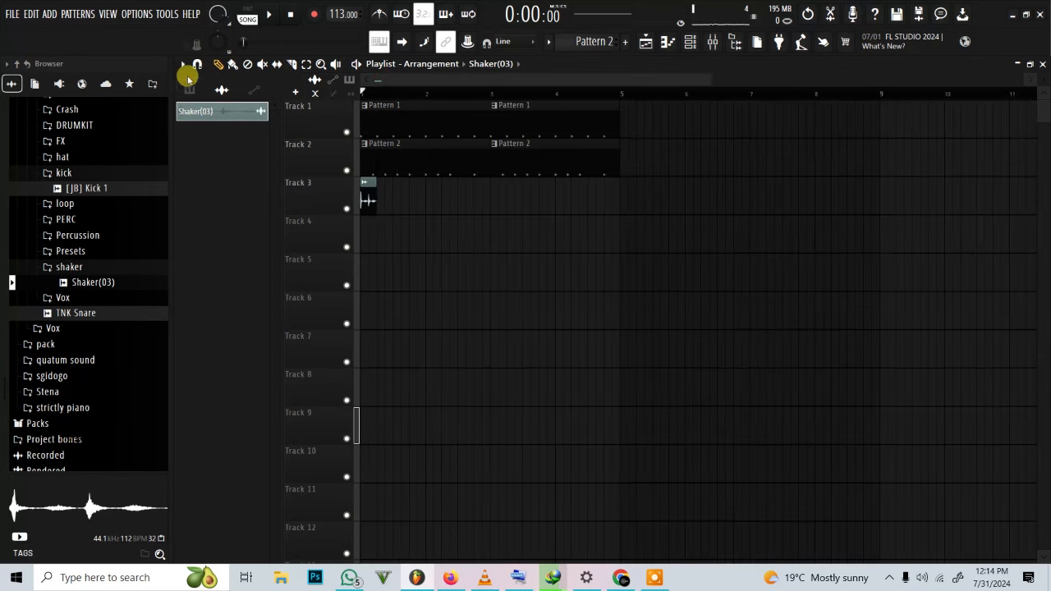
pyautogui.moveTo(408, 219); pyautogui.dragTo(308, 202)
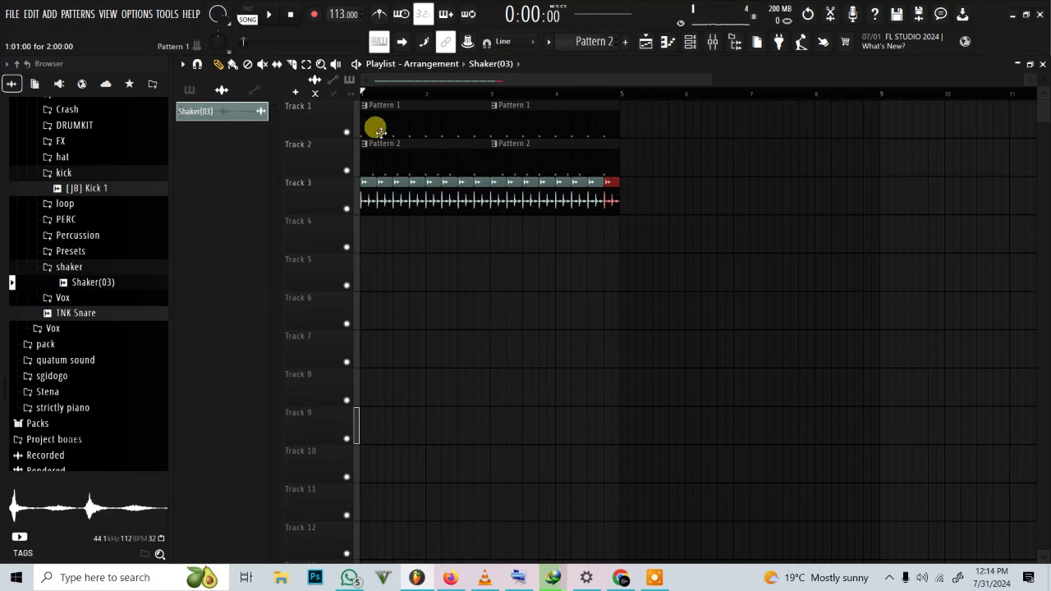
# Play the arrangement and lower the Shaker(03) channel volume to about 18%.
pyautogui.press('space')
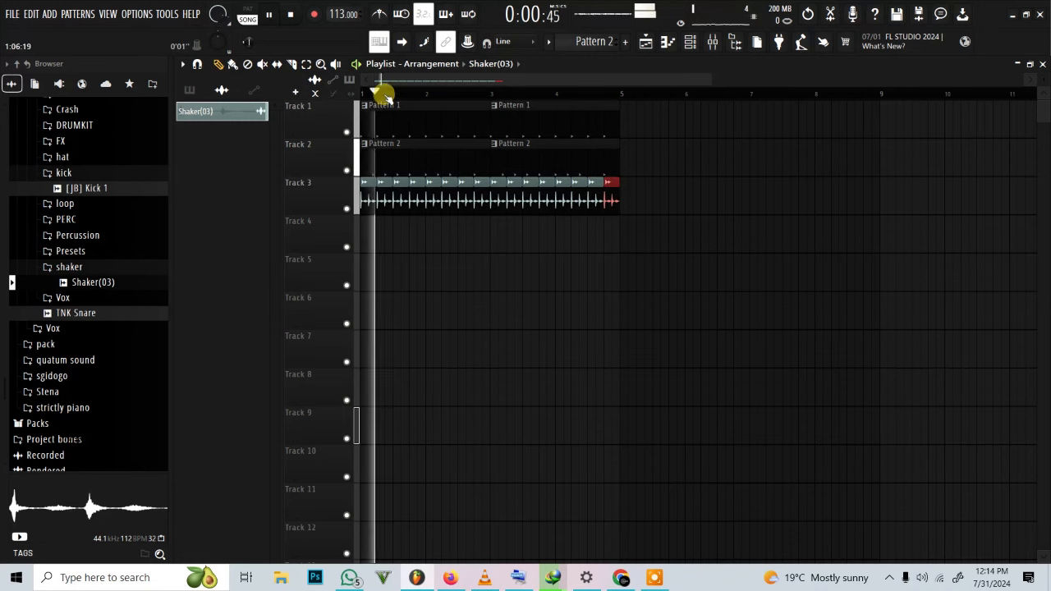
pyautogui.doubleClick(413, 197)
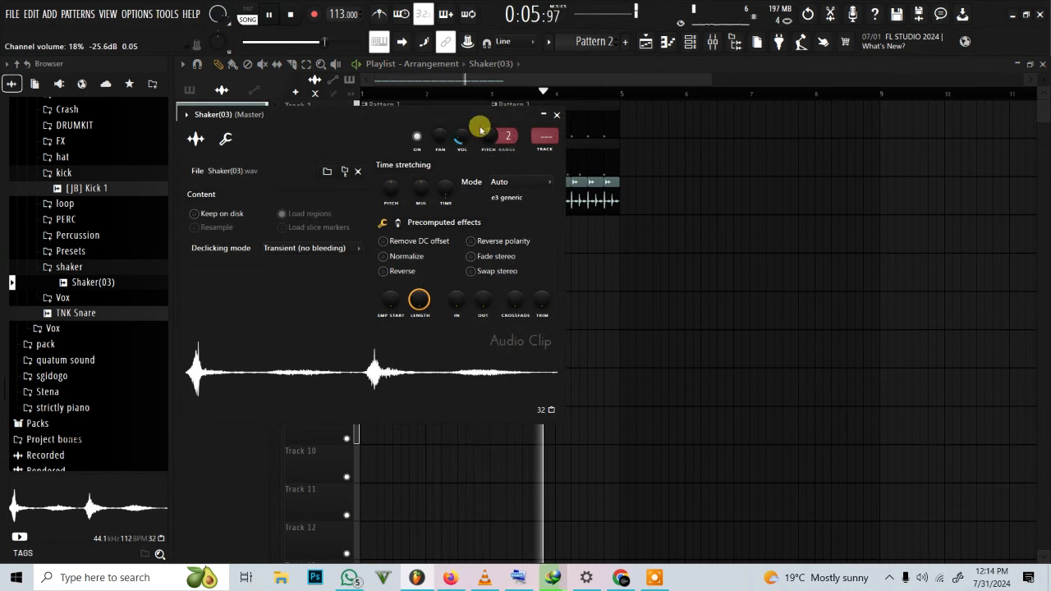
pyautogui.click(556, 114)
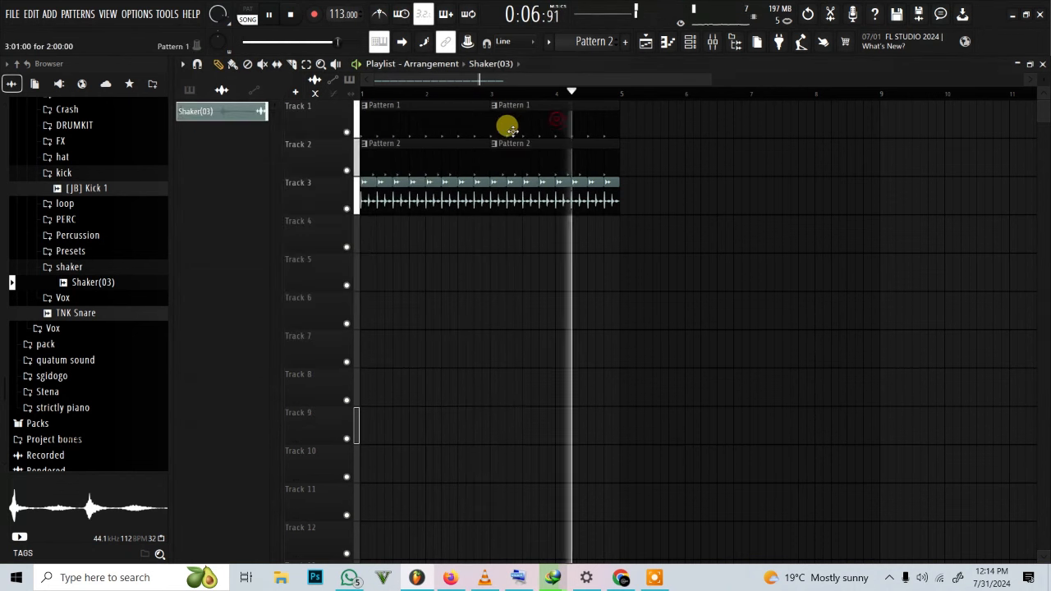
# Create Pattern 3, place two two-bar clips of it on Track 4 starting at bars 1 and 3, and stop playback.
pyautogui.click(620, 41)
pyautogui.click(367, 231)
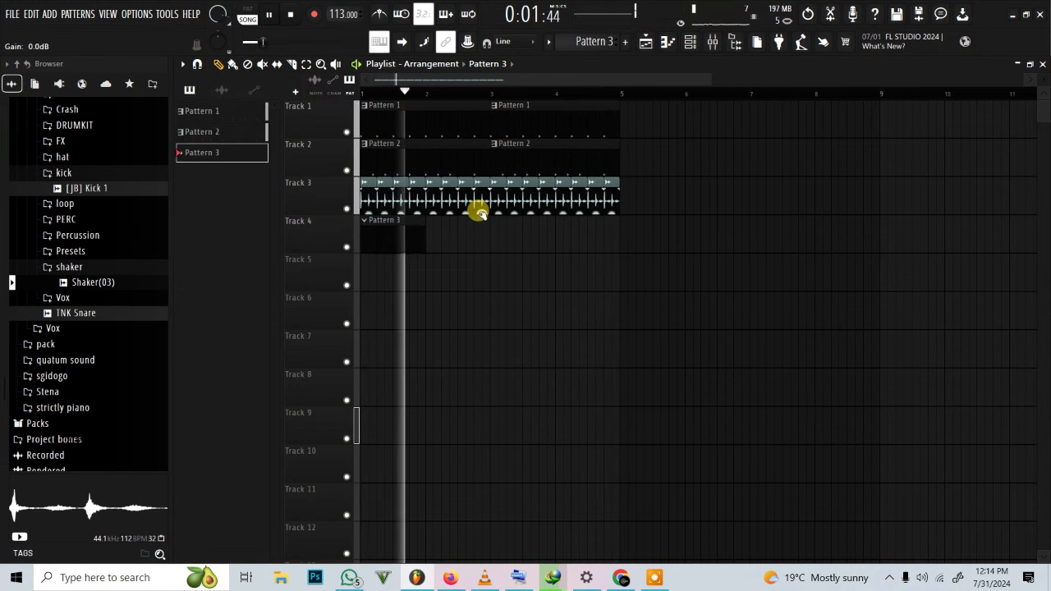
pyautogui.moveTo(417, 230); pyautogui.dragTo(481, 246)
pyautogui.press('space')
# Show the Channel rack and audition the Frigoza and FLAZER samples in the PERC folder.
pyautogui.click(690, 42)
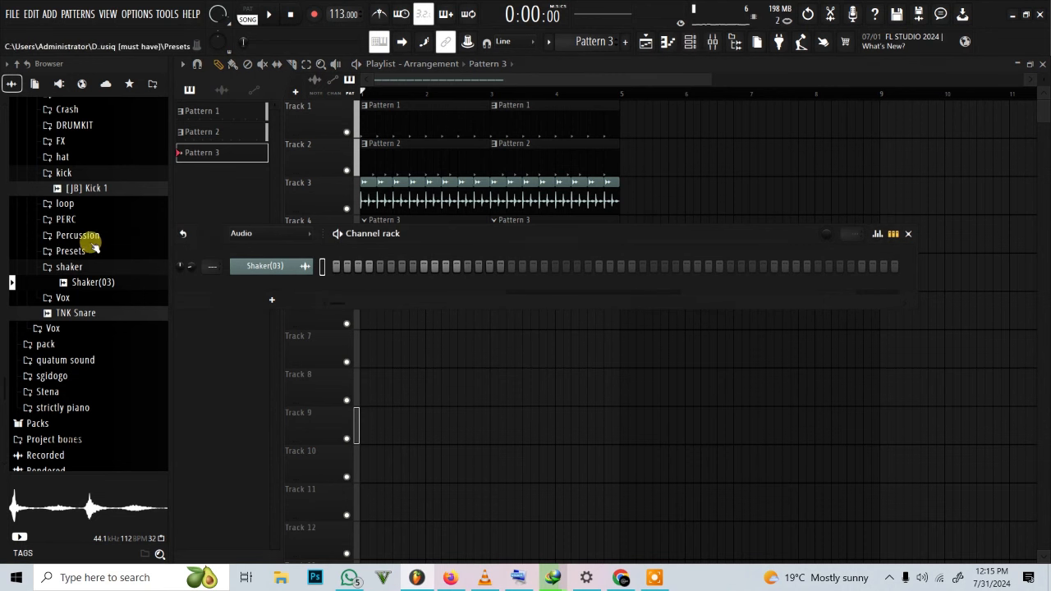
pyautogui.scroll(3, 90, 250)
pyautogui.click(66, 308)
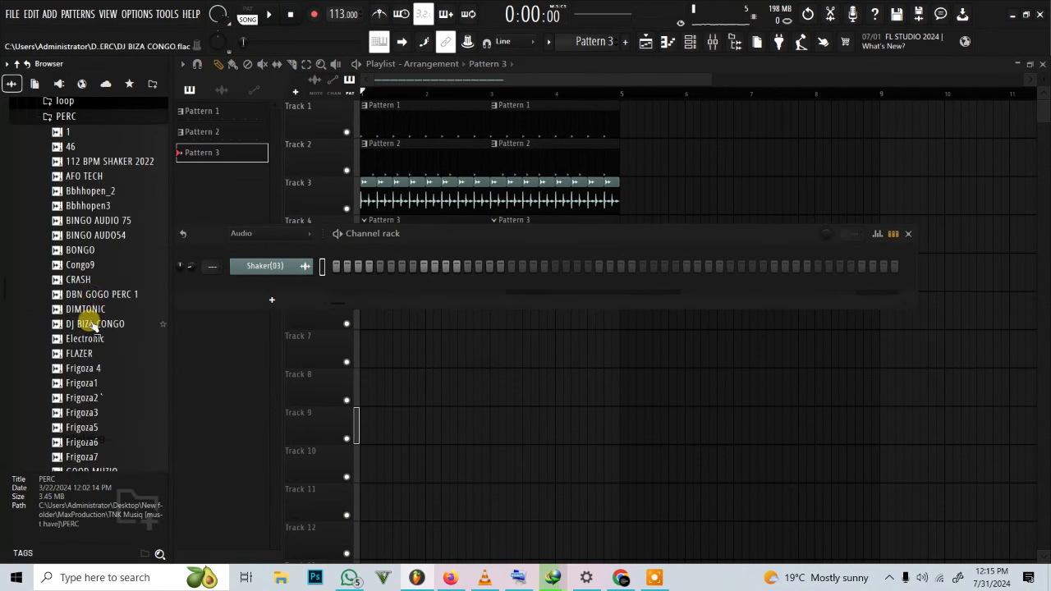
pyautogui.click(84, 368)
pyautogui.click(85, 383)
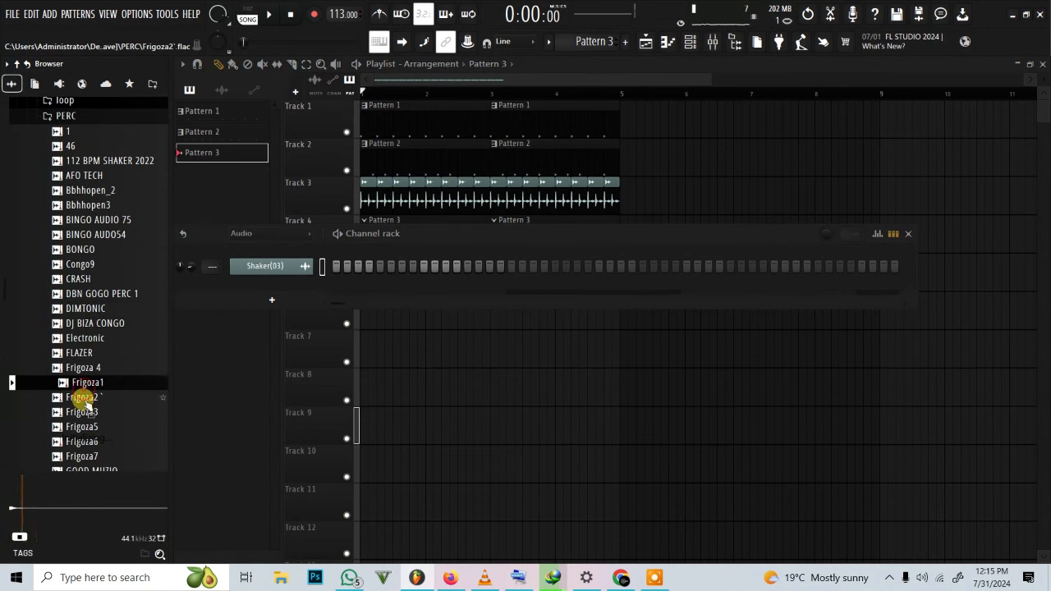
pyautogui.click(87, 412)
pyautogui.click(86, 397)
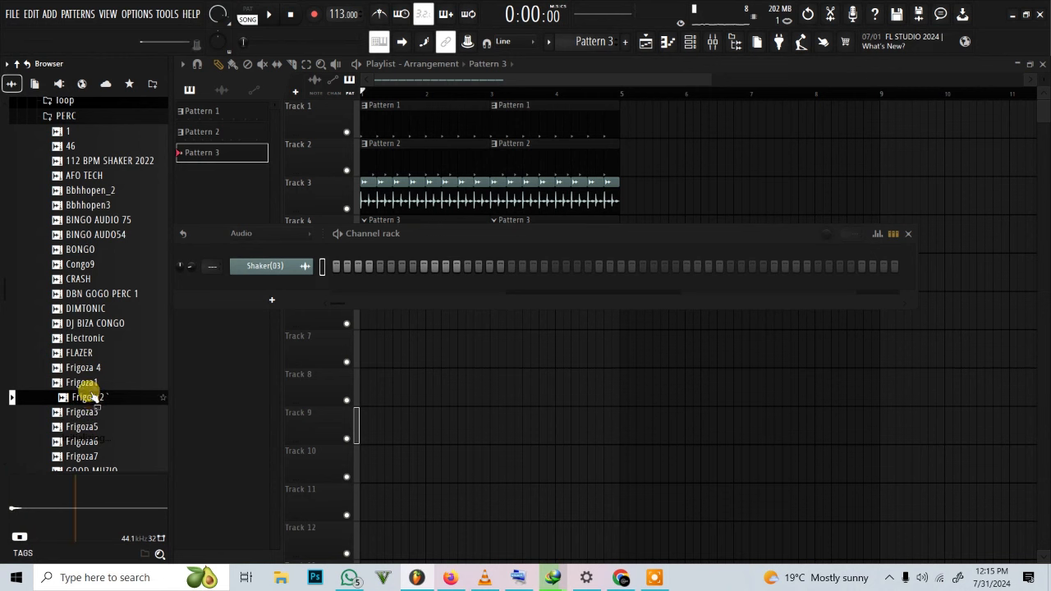
pyautogui.click(87, 367)
pyautogui.click(89, 353)
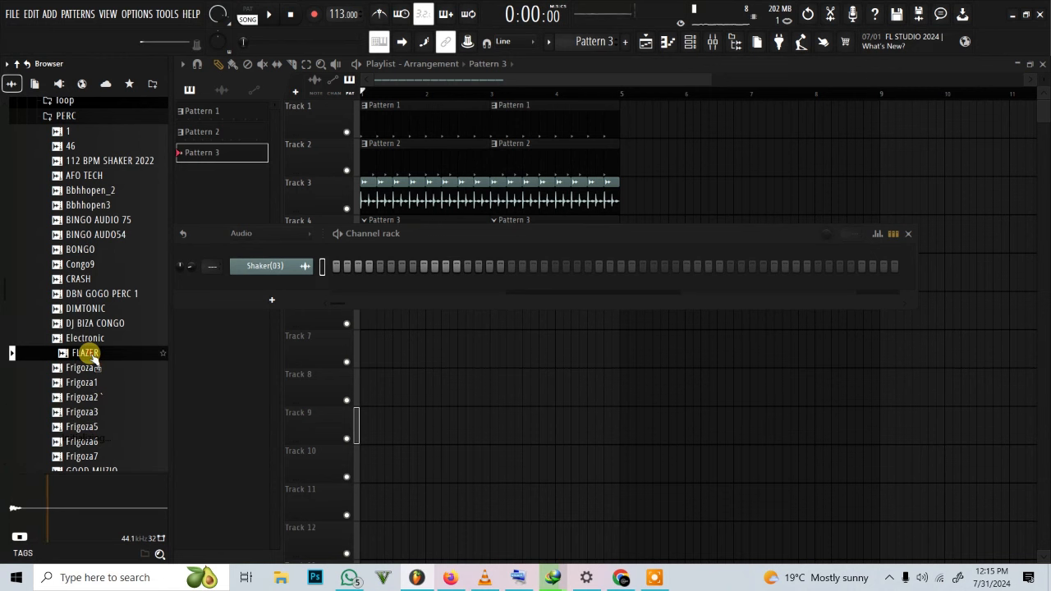
# Add GOOD MUZIQ from the PERC folder as a new channel and place its hit on step 7 of Pattern 3.
pyautogui.scroll(-2, 96, 426)
pyautogui.click(96, 384)
pyautogui.moveTo(132, 373); pyautogui.dragTo(271, 345)
pyautogui.click(360, 350)
pyautogui.press('space')
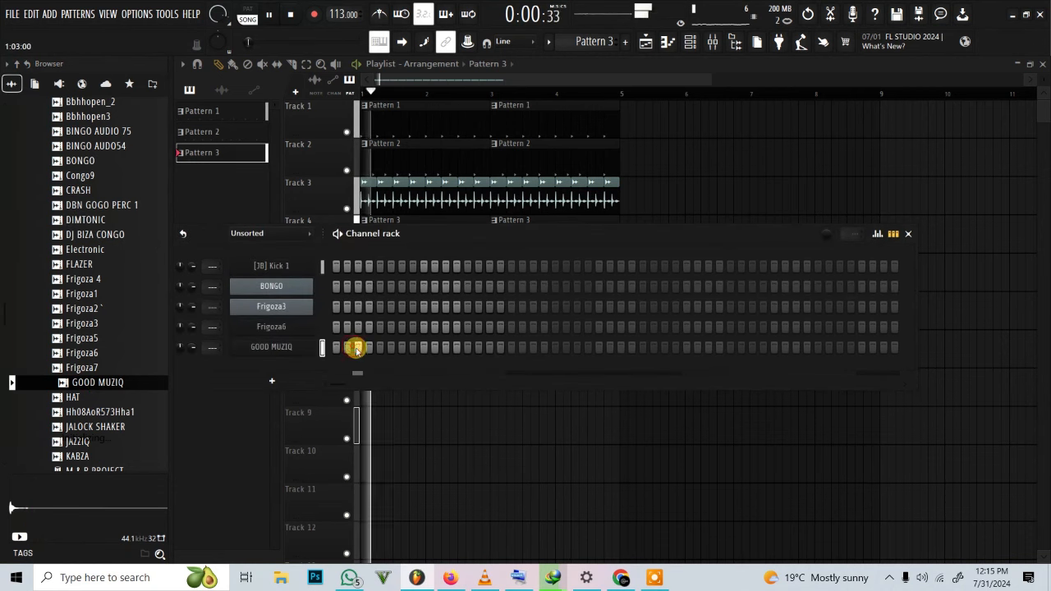
pyautogui.click(401, 347)
pyautogui.press('space')
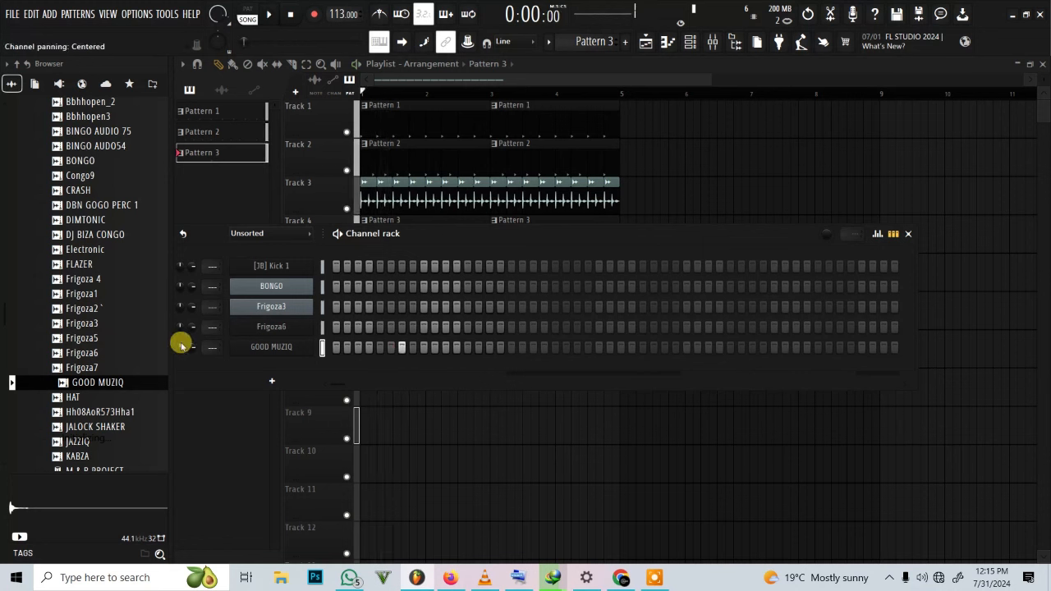
# Add JAZZIQ from the PERC folder as a new channel and place its hits on steps 12 and 16 of Pattern 3.
pyautogui.press('space')
pyautogui.press('space')
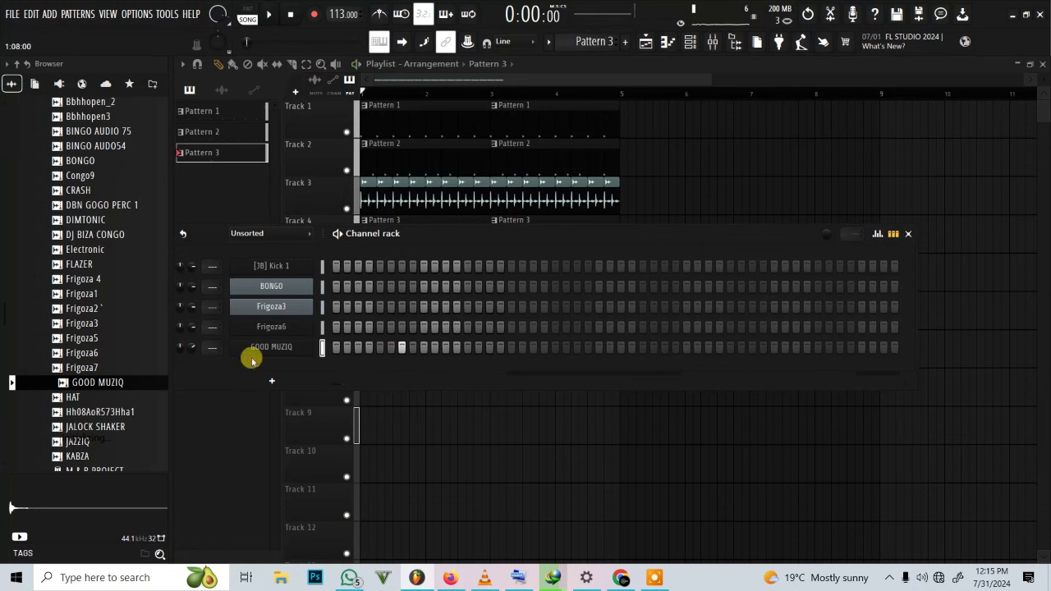
pyautogui.press('space')
pyautogui.press('space')
pyautogui.scroll(-2, 99, 410)
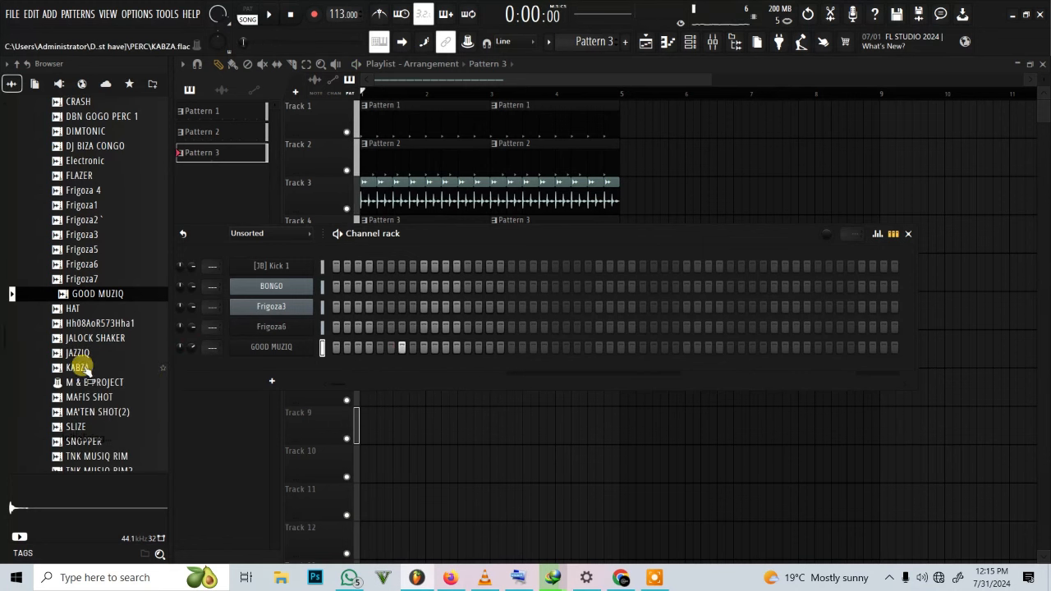
pyautogui.click(85, 354)
pyautogui.moveTo(275, 371); pyautogui.dragTo(434, 359)
pyautogui.press('space')
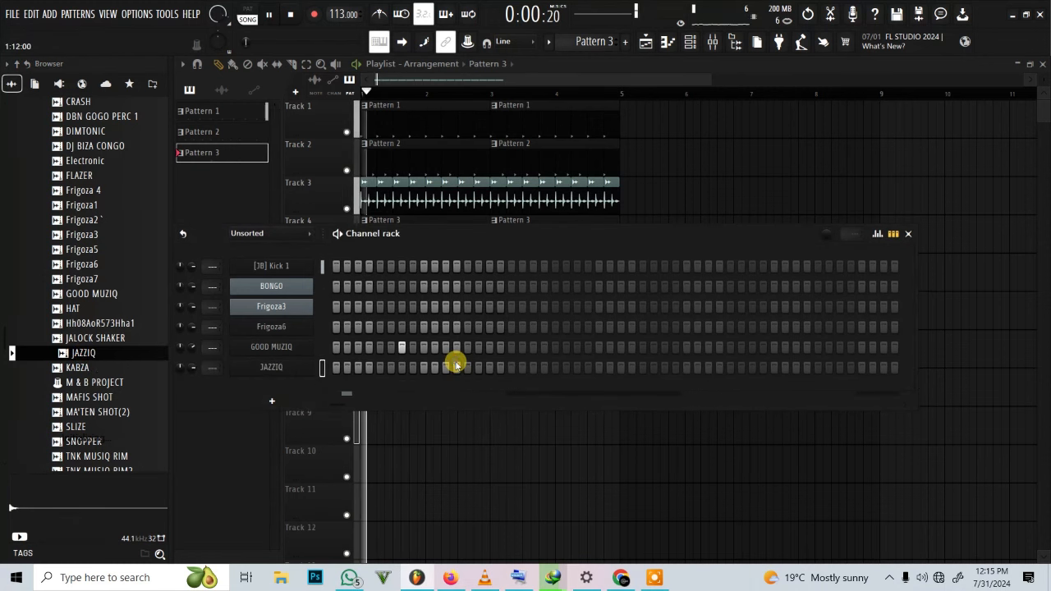
pyautogui.click(500, 367)
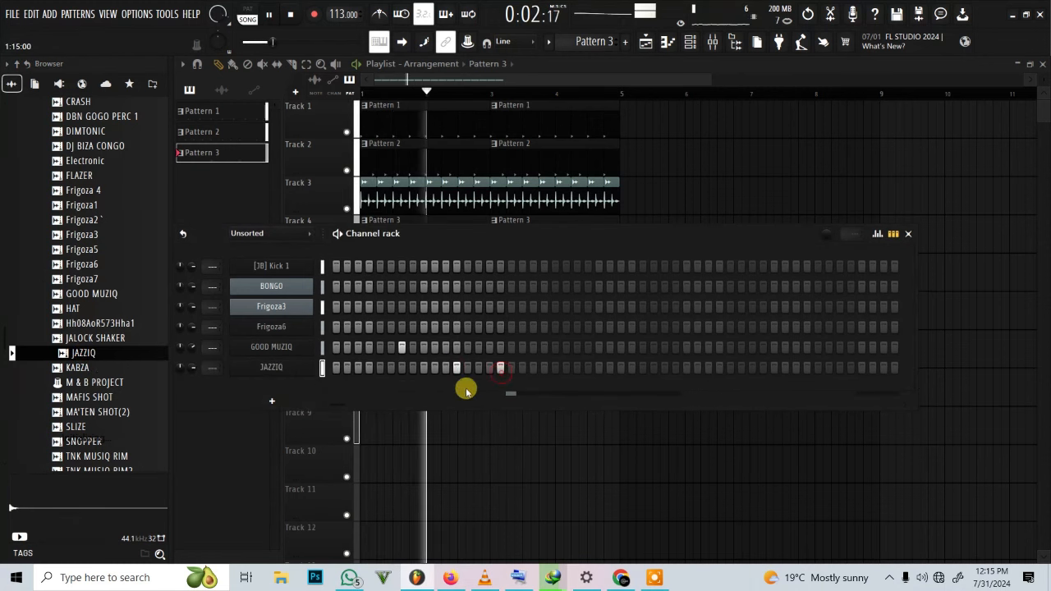
# Audition MA'TEN SHOT(2) and MAFIS SHOT, and add SLIZE from the PERC folder as a new channel.
pyautogui.click(99, 413)
pyautogui.press('space')
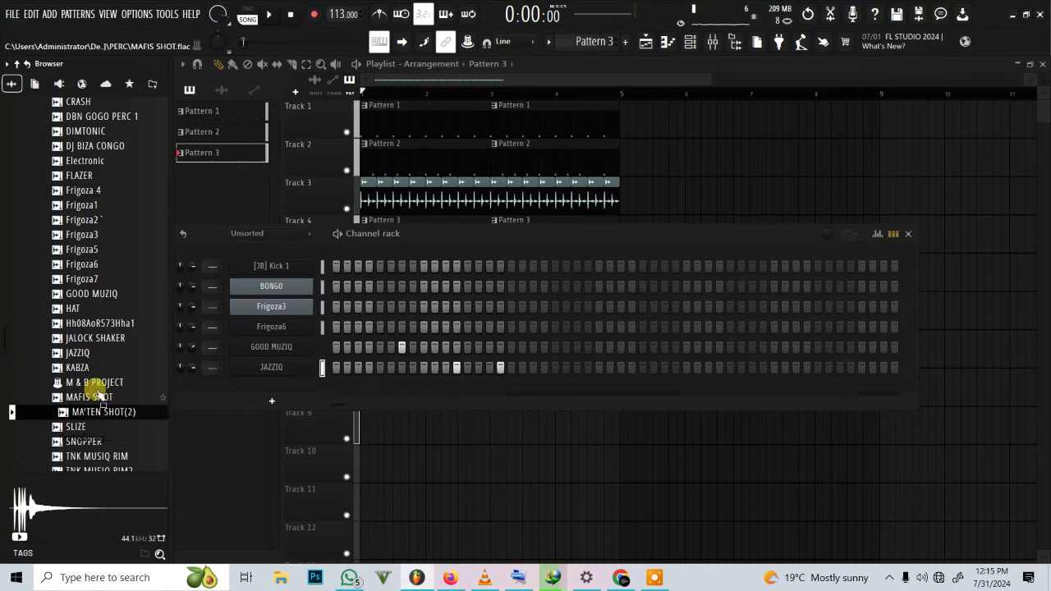
pyautogui.click(96, 384)
pyautogui.click(97, 397)
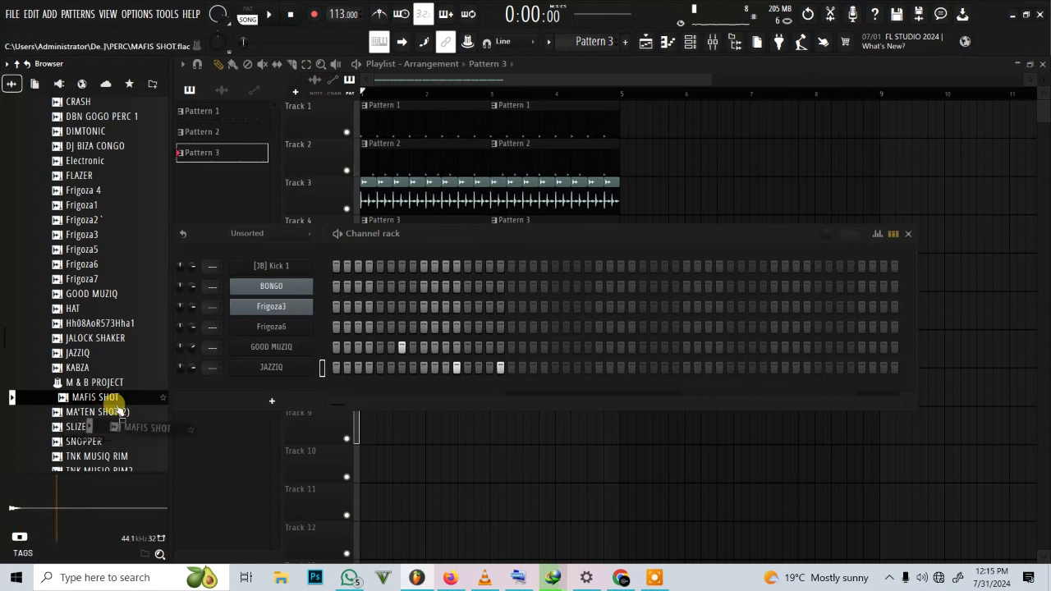
pyautogui.click(97, 427)
pyautogui.moveTo(214, 392); pyautogui.dragTo(339, 375)
pyautogui.press('space')
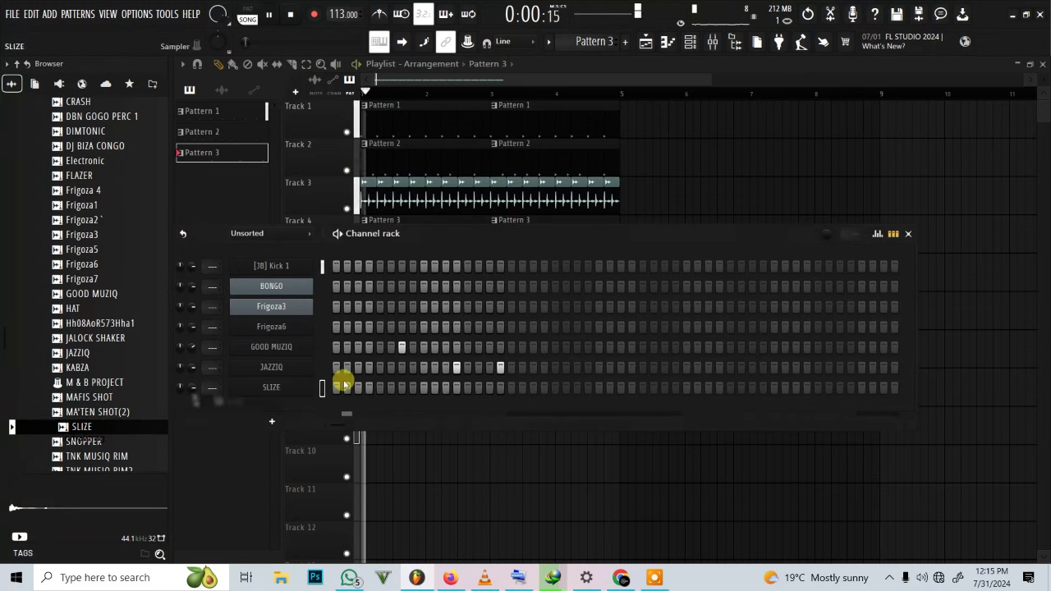
# With the arrangement playing, try the SLIZE hit on steps 20 and 22 of Pattern 3 and settle on step 24.
pyautogui.click(543, 388)
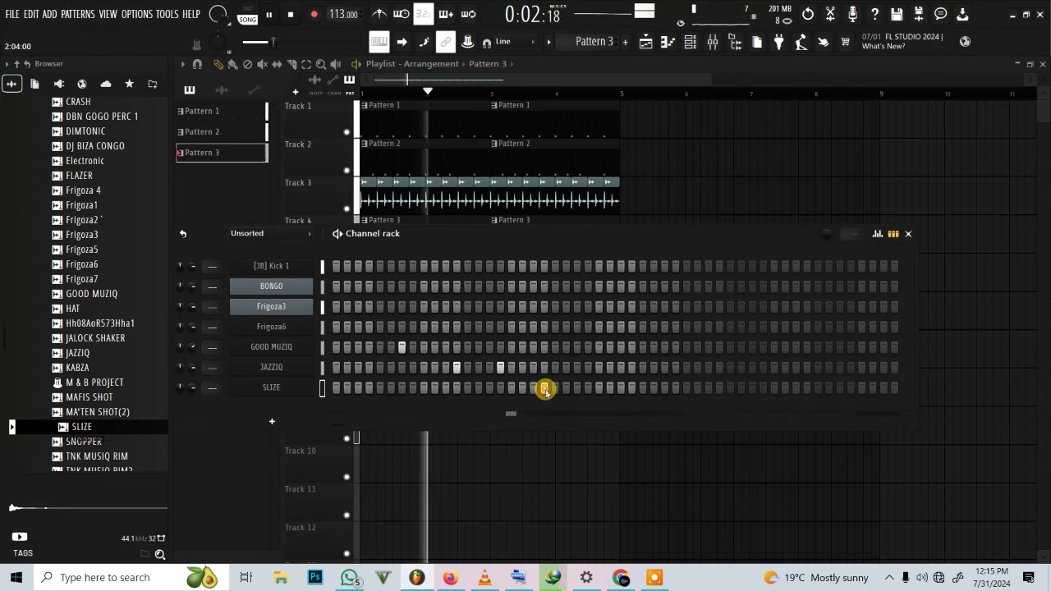
pyautogui.click(545, 388)
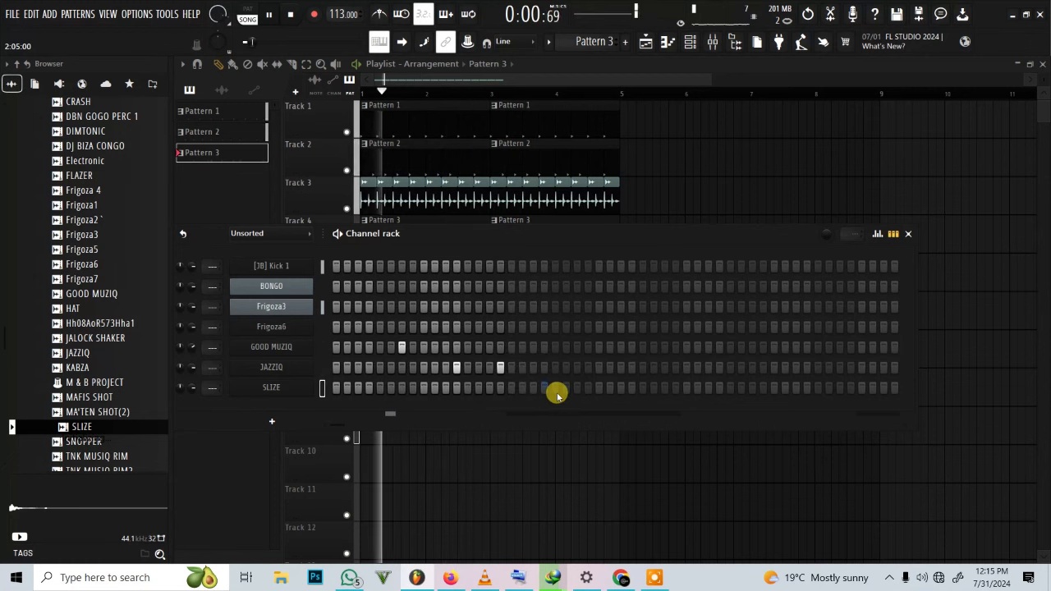
pyautogui.click(565, 387)
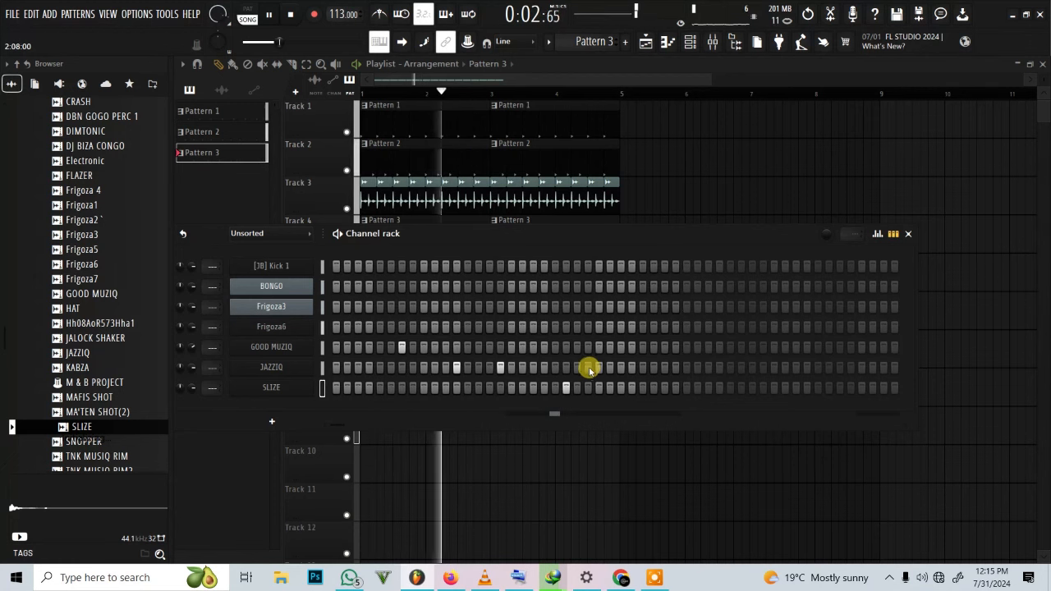
pyautogui.rightClick(565, 388)
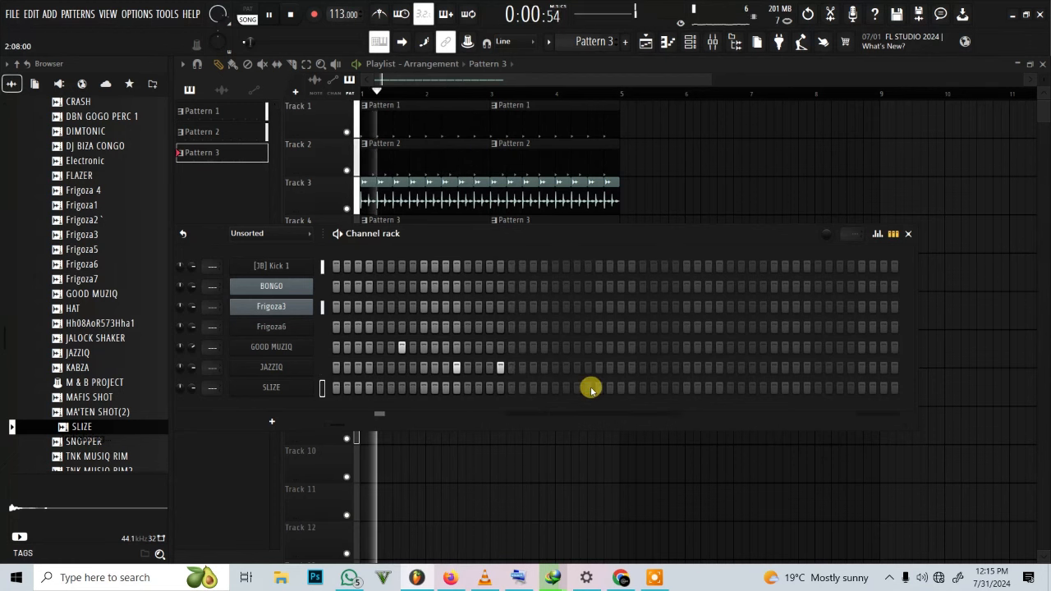
pyautogui.click(589, 389)
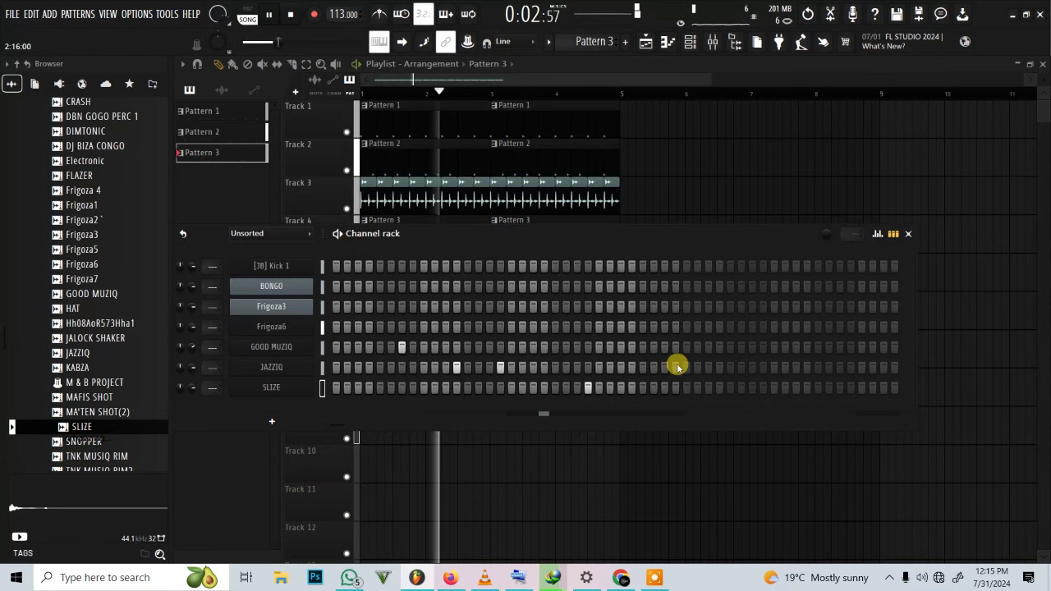
# Open the SLIZE channel's precomputed effects, boost its sample slightly, and return to the Channel rack.
pyautogui.click(271, 387)
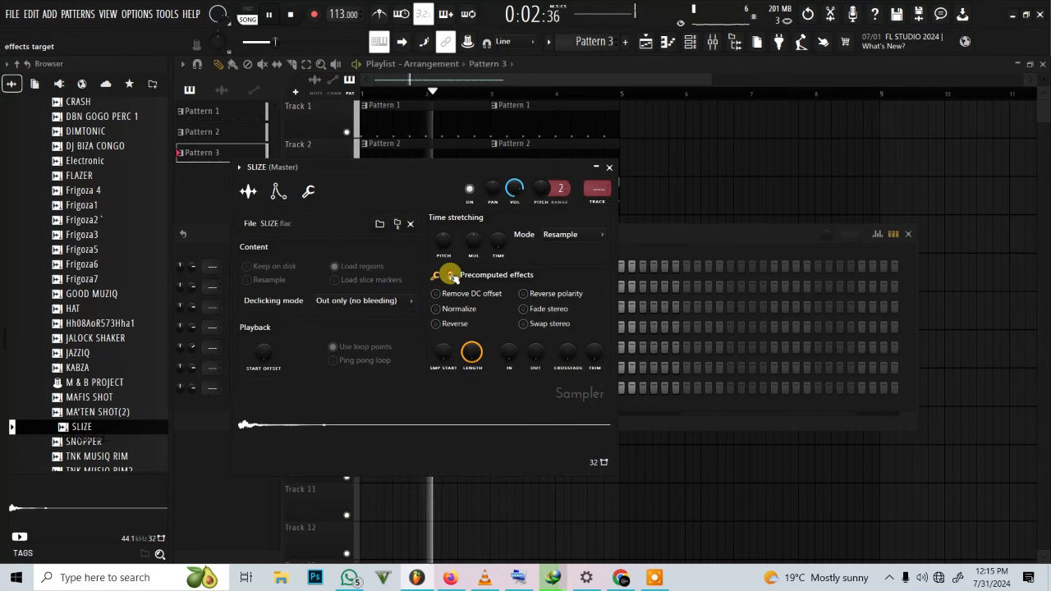
pyautogui.click(449, 275)
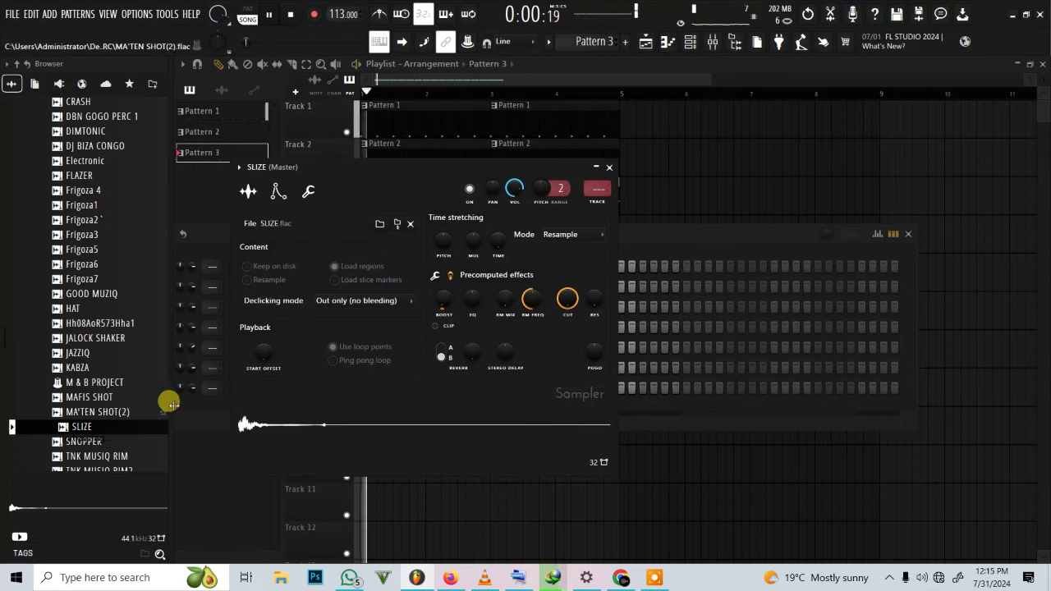
pyautogui.click(190, 404)
# Add TNK MUSIQ RIM2 from the PERC folder as a new channel and place its hit on step 27 of Pattern 3.
pyautogui.scroll(-4, 112, 423)
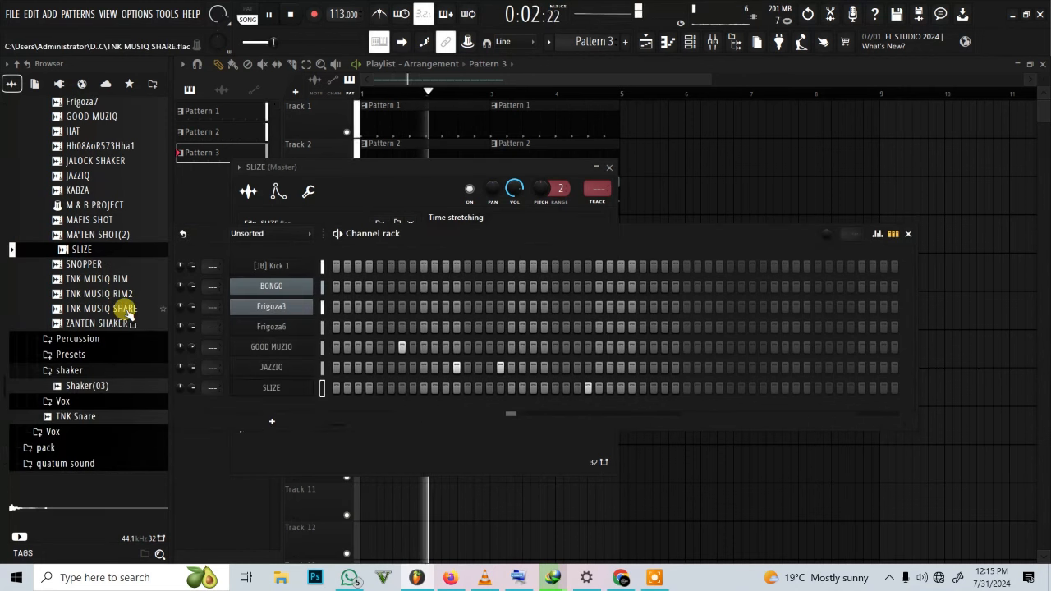
pyautogui.click(123, 293)
pyautogui.press('space')
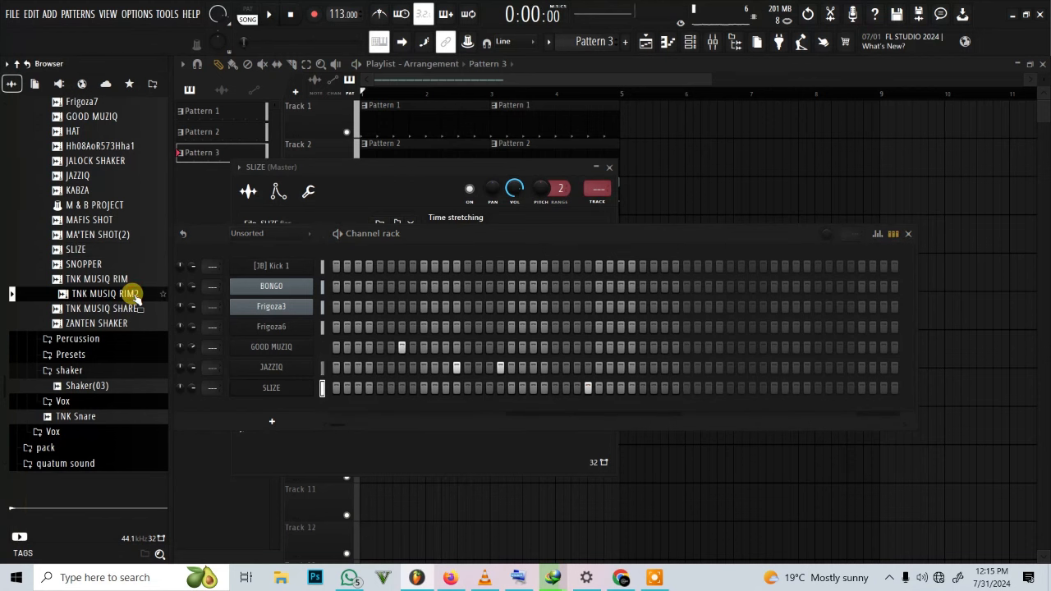
pyautogui.moveTo(178, 351); pyautogui.dragTo(320, 404)
pyautogui.click(114, 279)
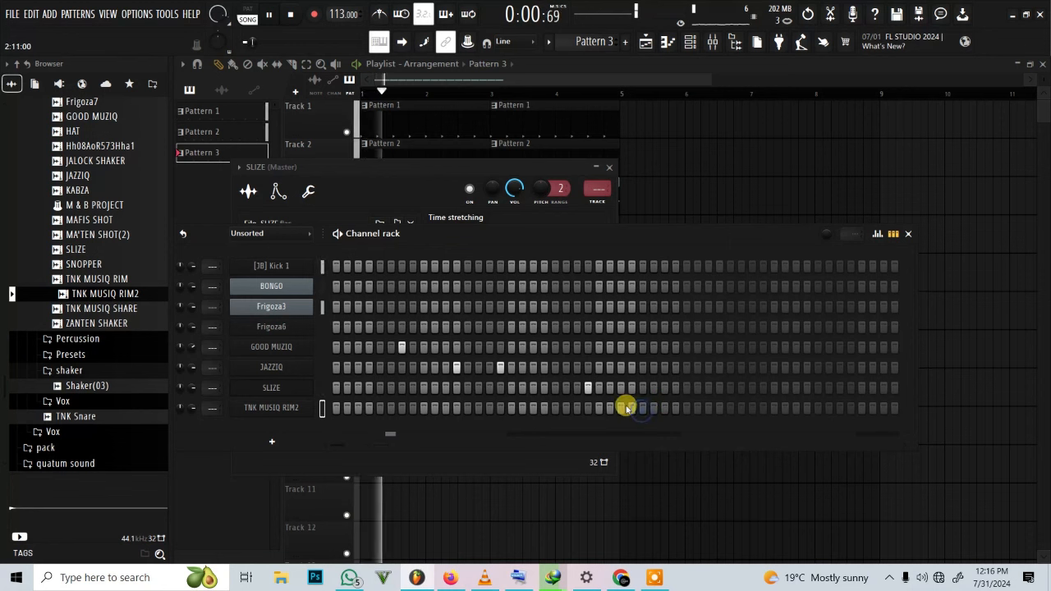
pyautogui.moveTo(200, 408); pyautogui.dragTo(200, 407)
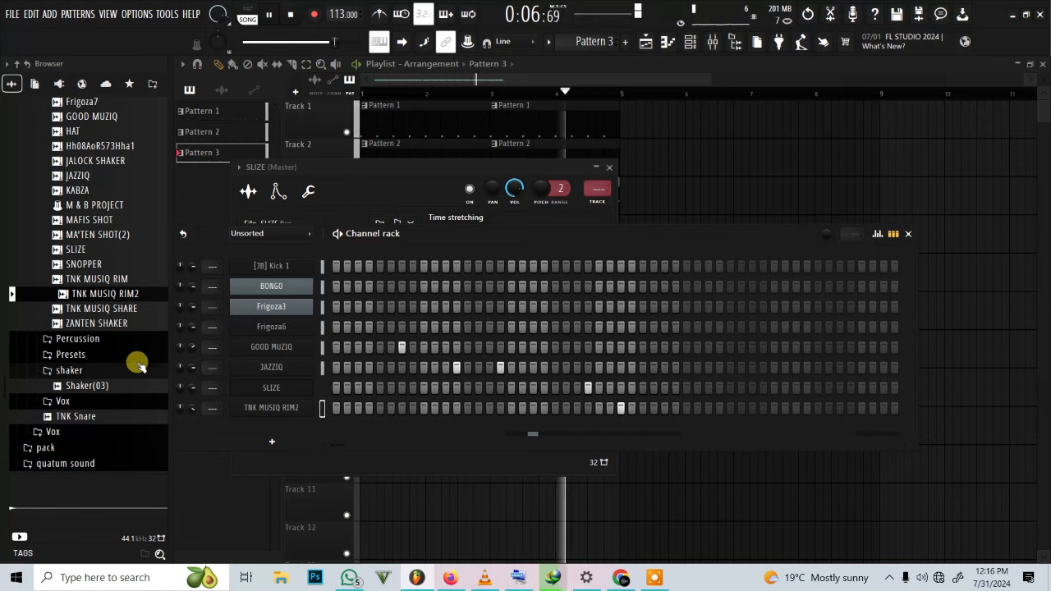
# Audition Mamas21 and Dipatje in the loop folder and place the Dipatje loop on Track 6 from bar 1.
pyautogui.scroll(4, 137, 361)
pyautogui.scroll(15, 146, 353)
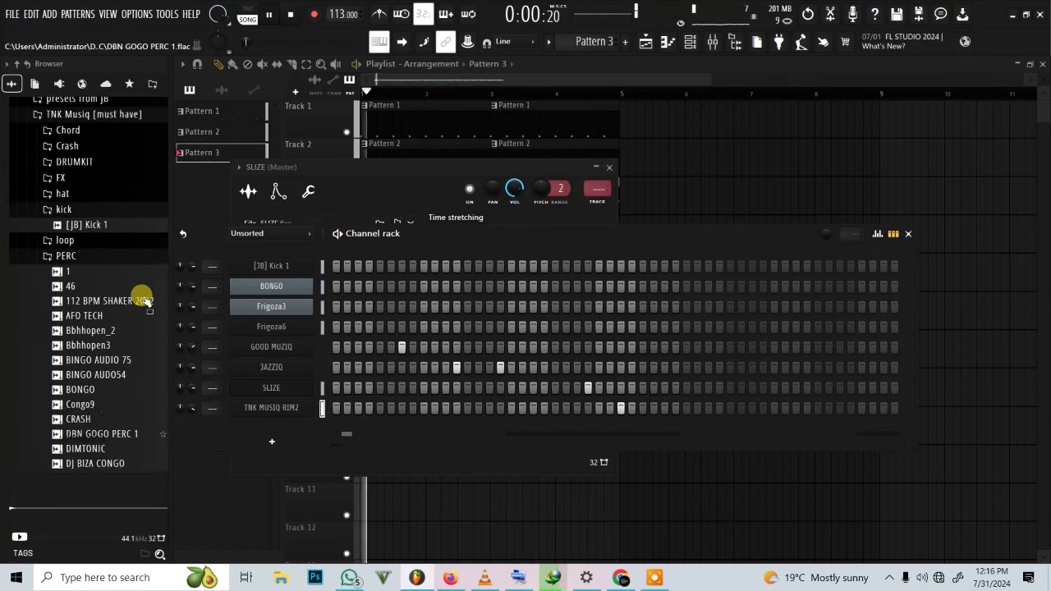
pyautogui.click(106, 279)
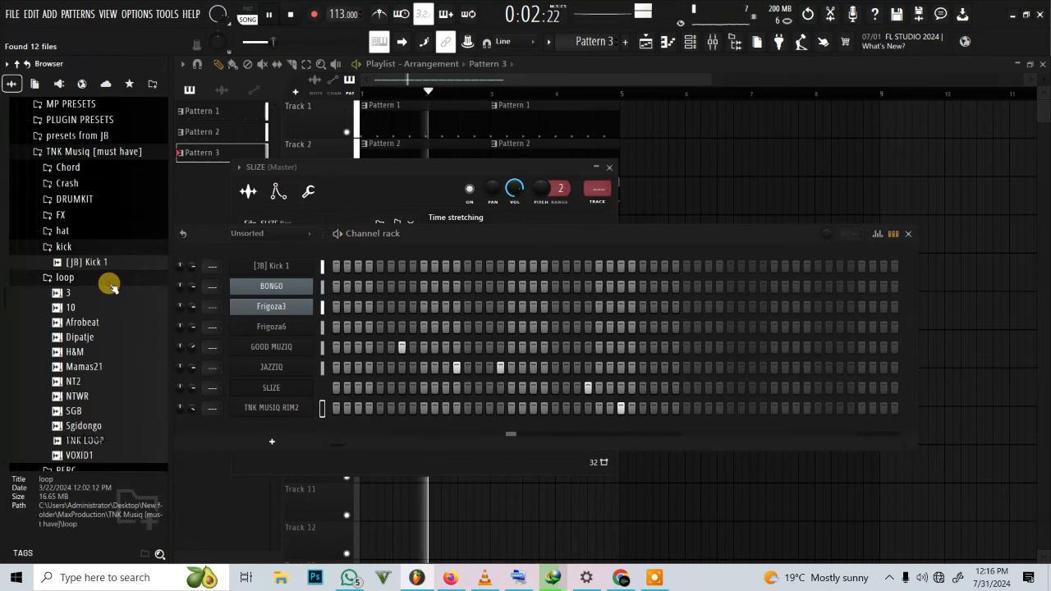
pyautogui.click(109, 368)
pyautogui.click(85, 336)
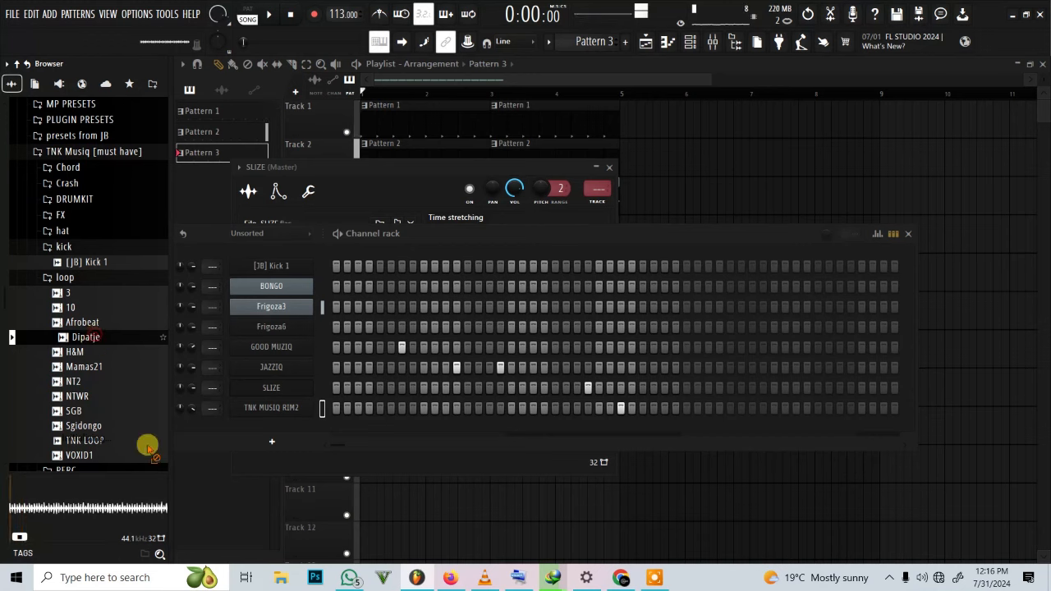
pyautogui.moveTo(146, 447); pyautogui.dragTo(289, 294)
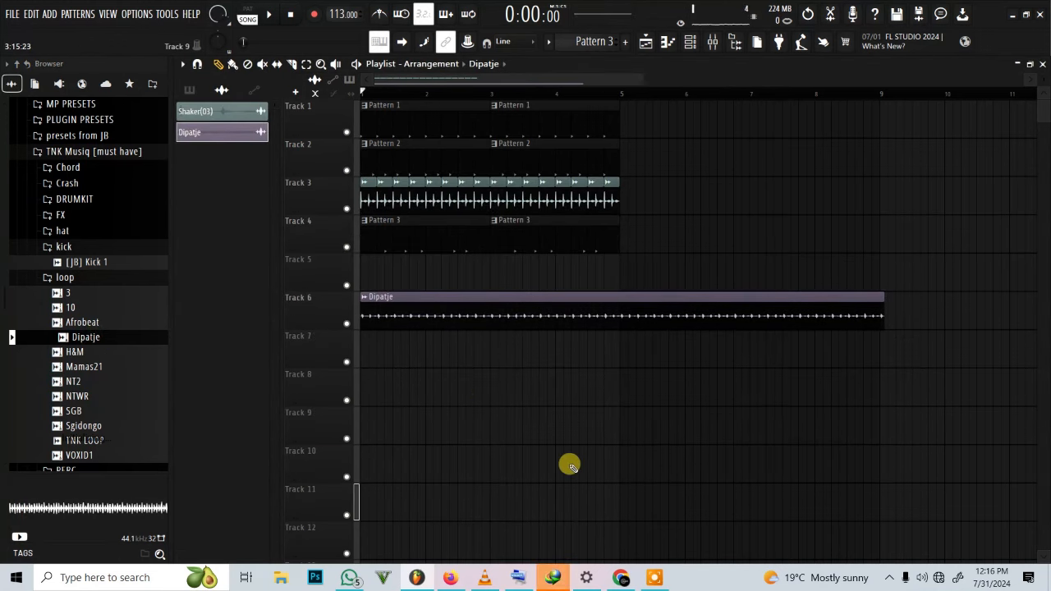
# Fit the Dipatje clip on Track 6 to the project tempo, choosing a BPM range for the tempo detection.
pyautogui.click(440, 306)
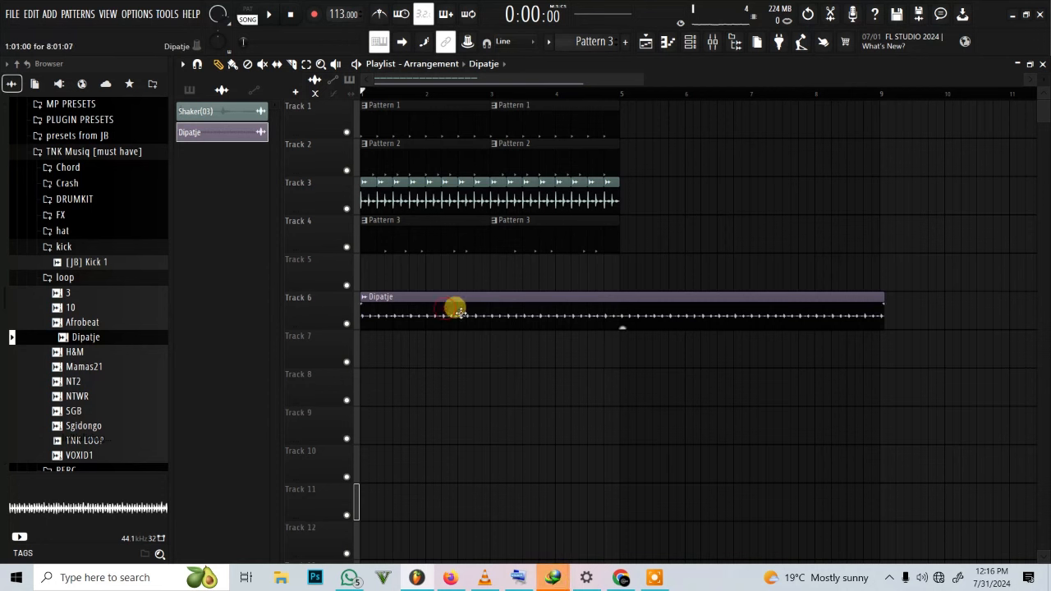
pyautogui.rightClick(362, 297)
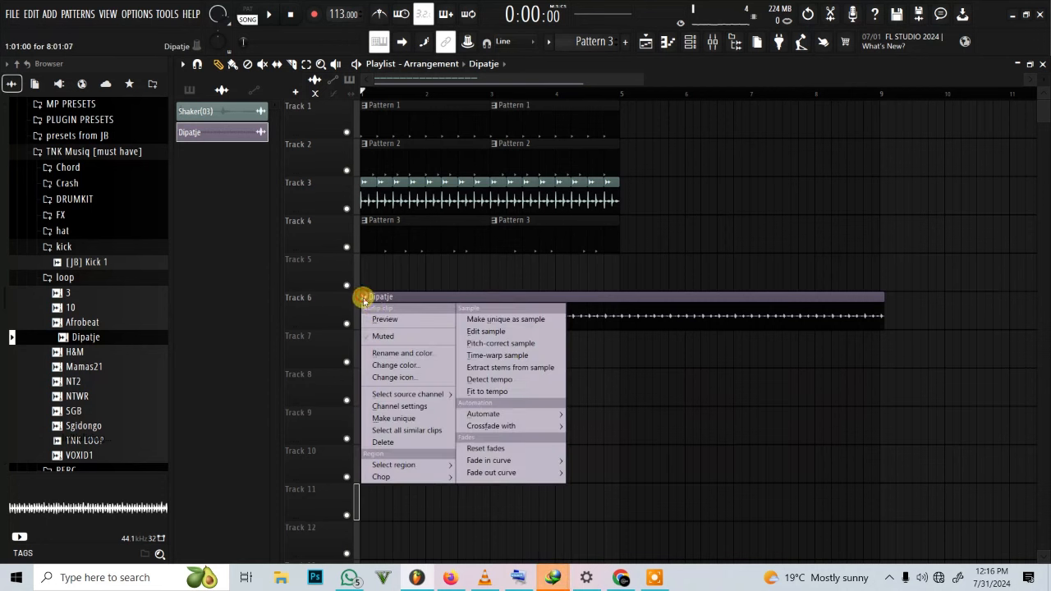
pyautogui.click(510, 392)
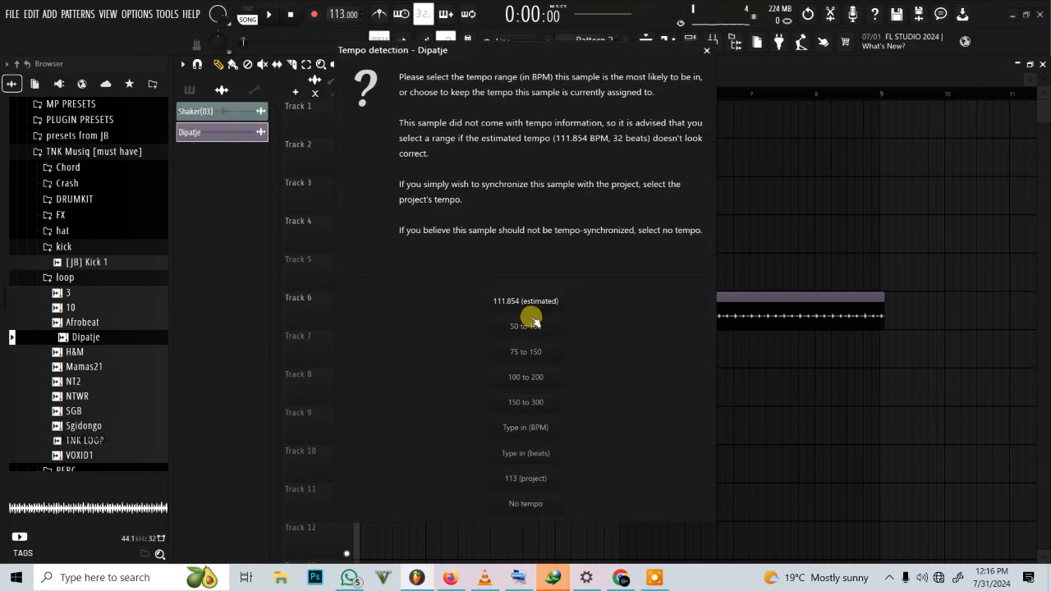
pyautogui.click(530, 363)
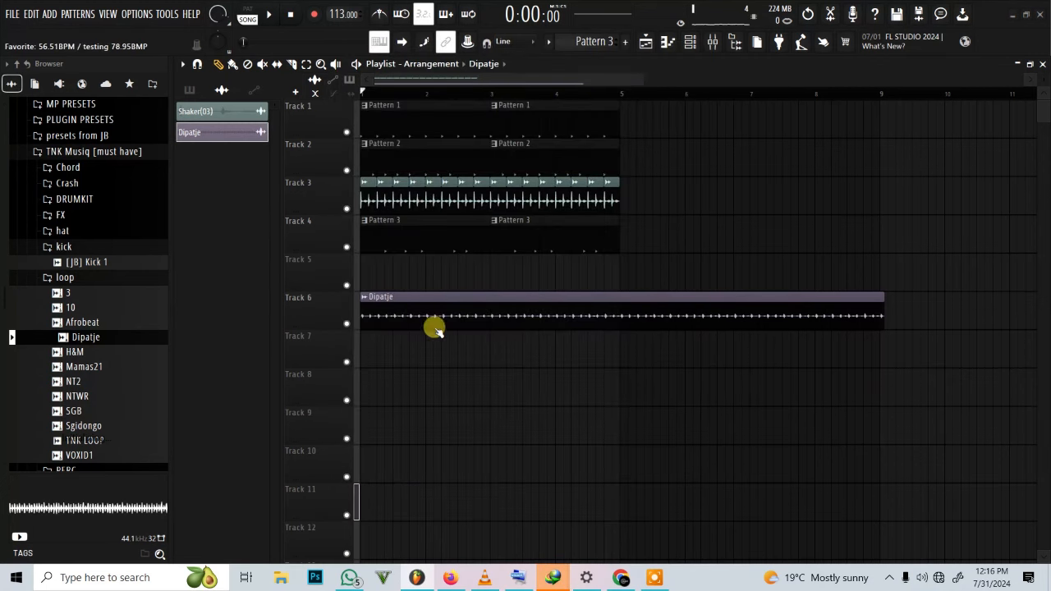
# Solo Track 6, play the Dipatje loop on its own and stop playback.
pyautogui.rightClick(346, 322)
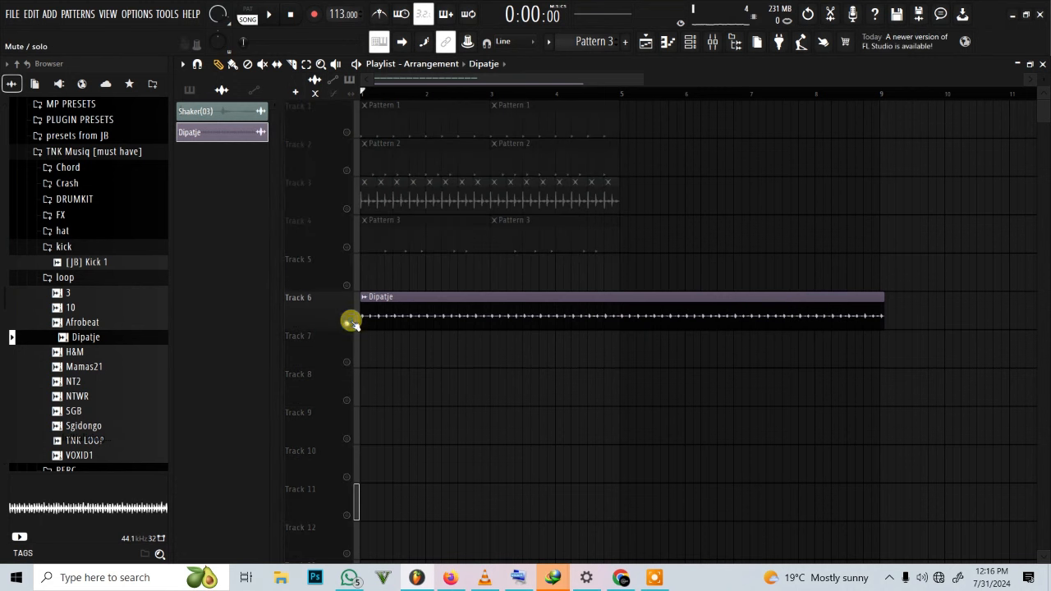
pyautogui.press('space')
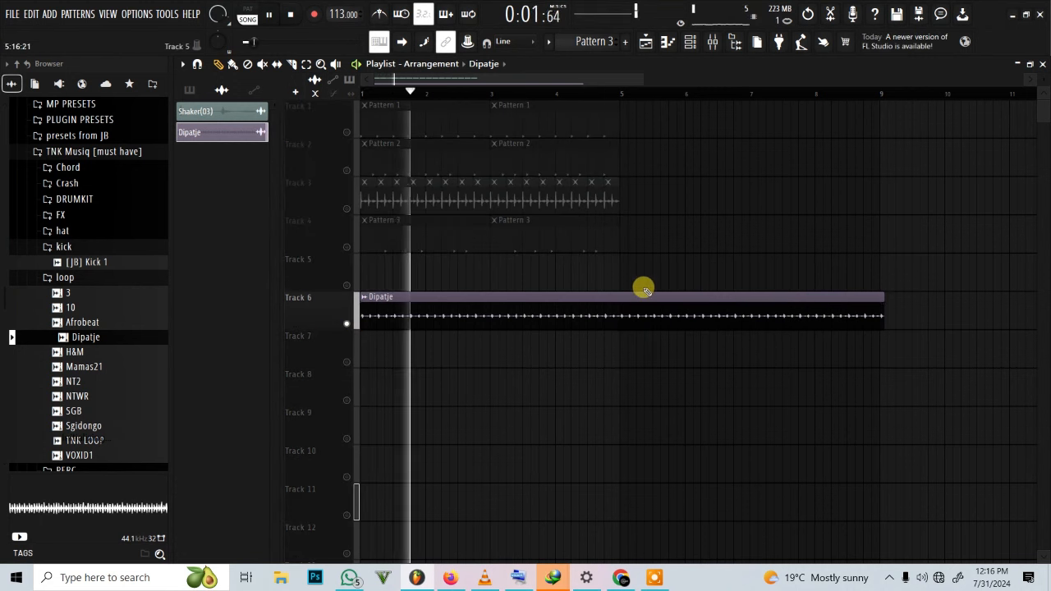
pyautogui.press('space')
# Slice the Dipatje clip at bar 3 and delete the part after the cut while the arrangement plays.
pyautogui.click(291, 64)
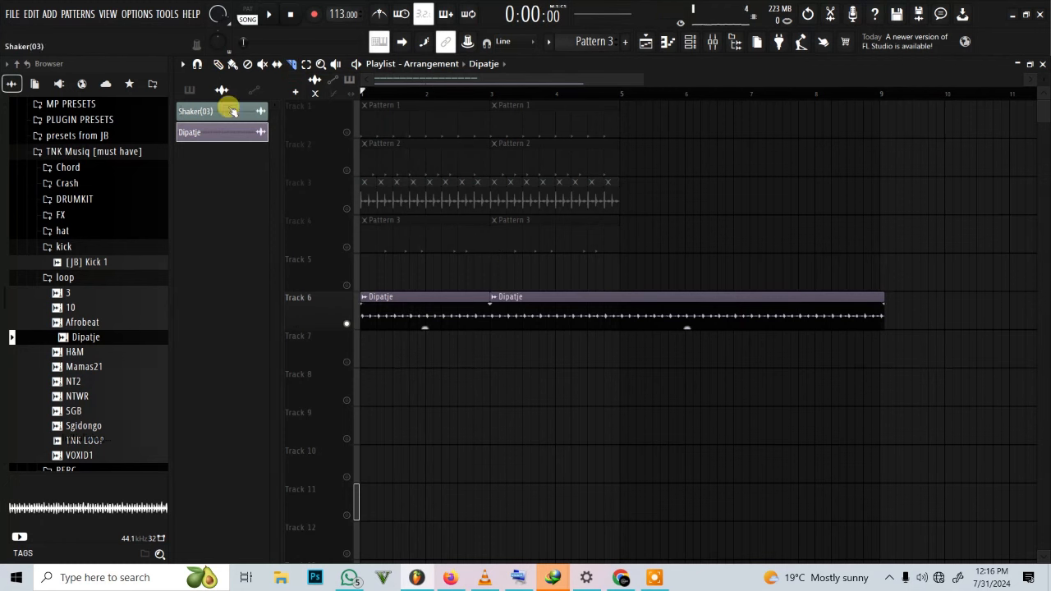
pyautogui.press('space')
pyautogui.rightClick(516, 320)
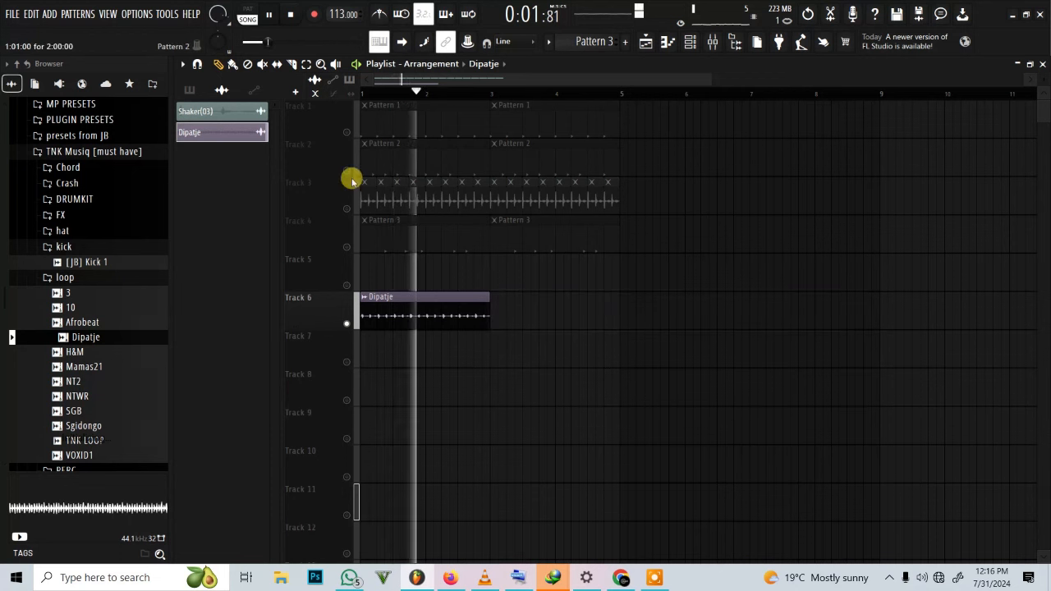
# Unmute Track 3 so the Shaker(03) clips play together with the Dipatje loop.
pyautogui.click(346, 208)
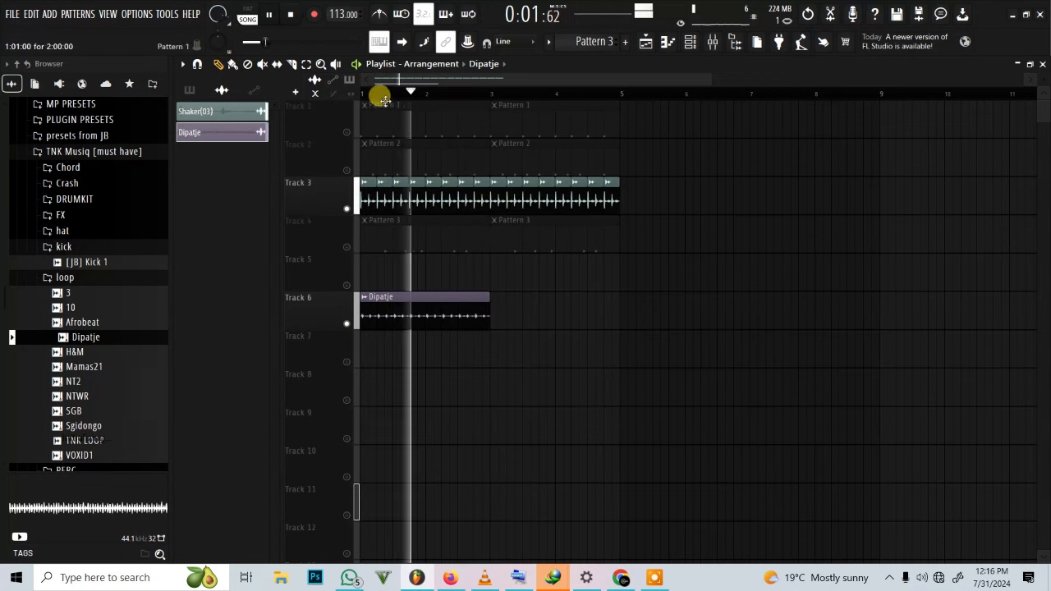
pyautogui.scroll(2, 385, 101)
pyautogui.scroll(-1, 385, 101)
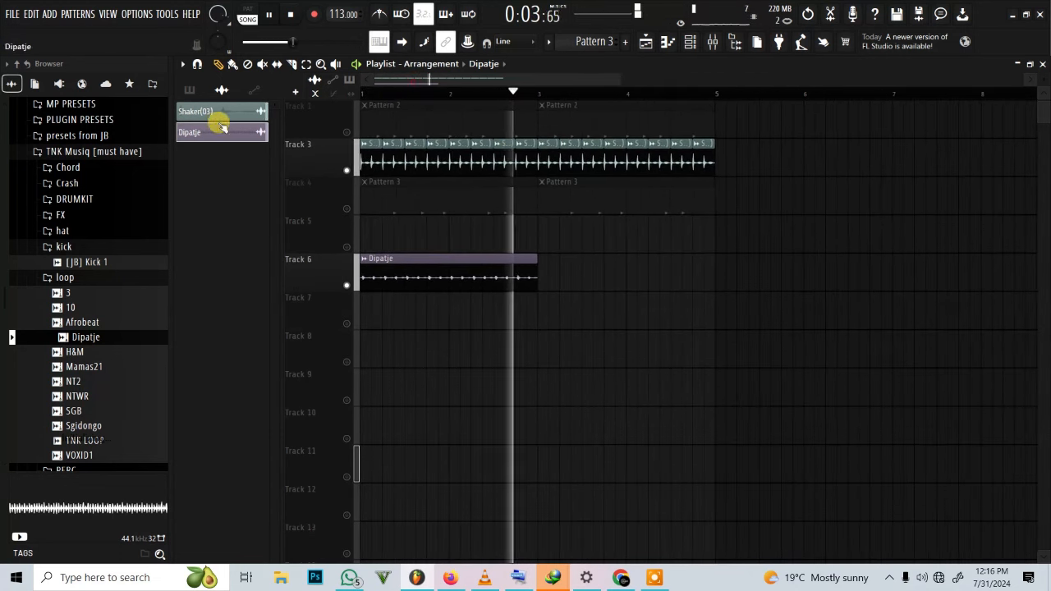
pyautogui.rightClick(362, 148)
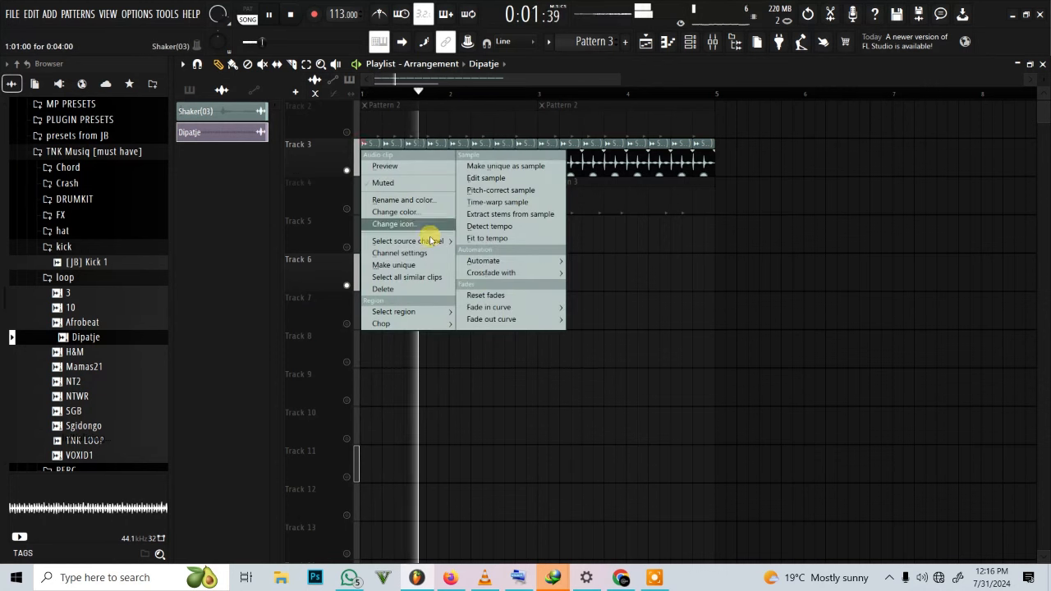
pyautogui.click(234, 291)
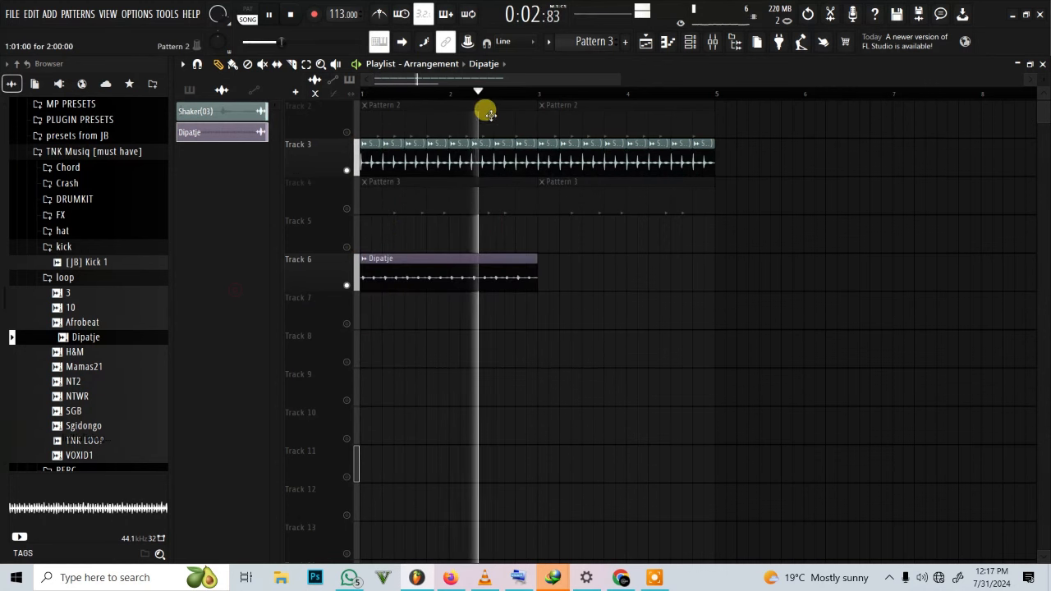
pyautogui.click(540, 269)
pyautogui.rightClick(576, 289)
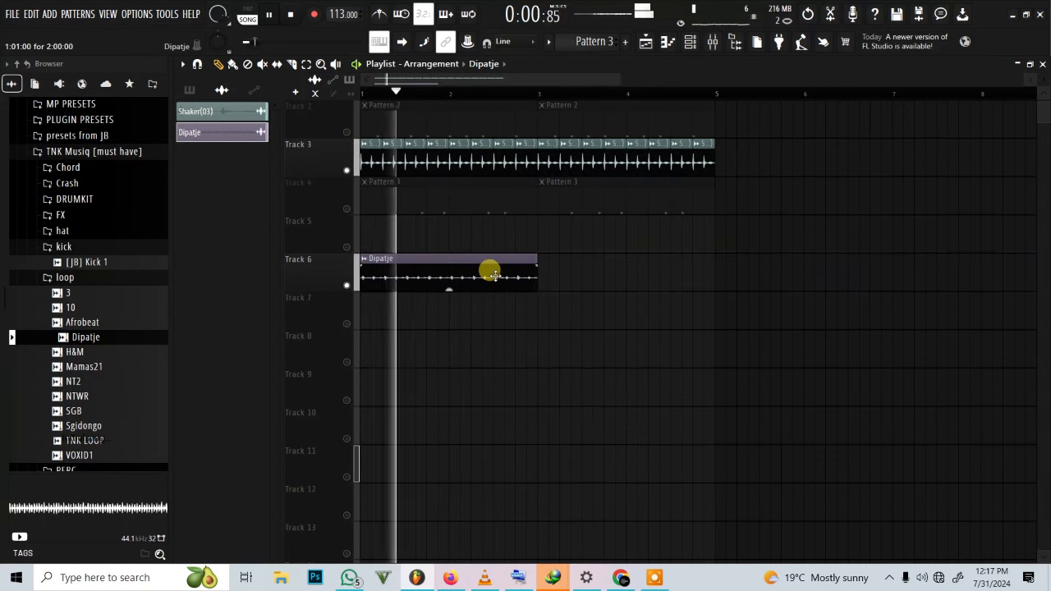
# Stop playback, slip the audio inside the Dipatje clip slightly earlier to line up with the Shaker(03) hits, and replay the arrangement.
pyautogui.moveTo(575, 87); pyautogui.dragTo(341, 116)
pyautogui.press('space')
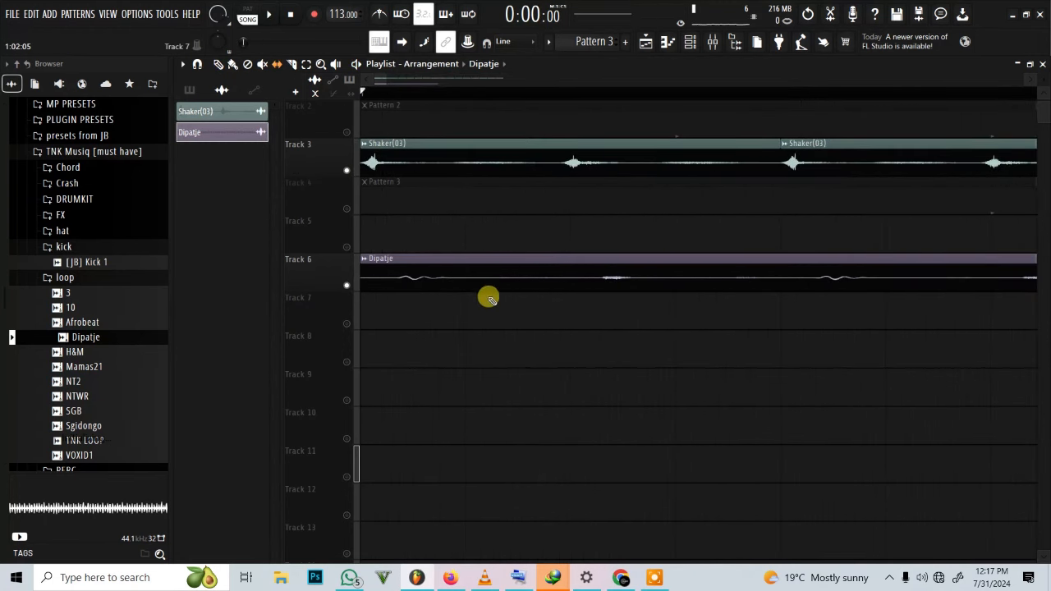
pyautogui.moveTo(453, 268); pyautogui.dragTo(441, 270)
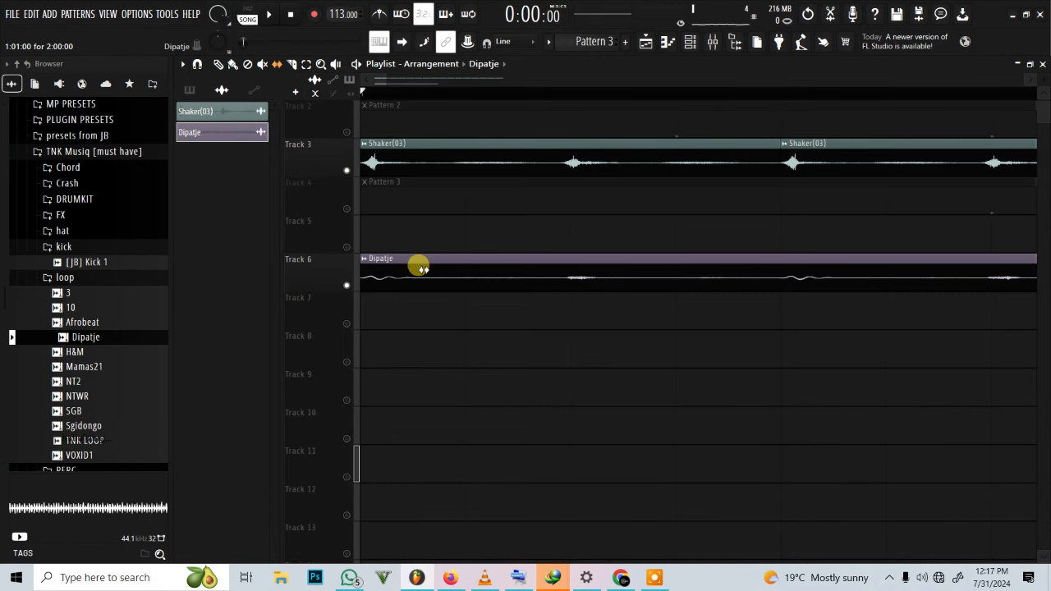
pyautogui.press('space')
pyautogui.scroll(-5, 391, 96)
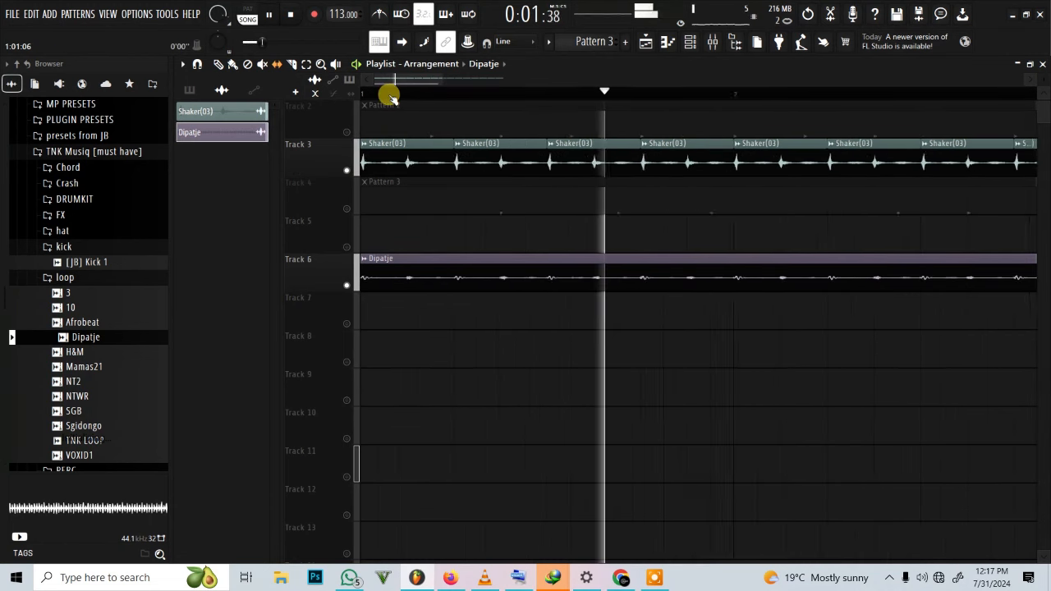
pyautogui.scroll(-3, 391, 97)
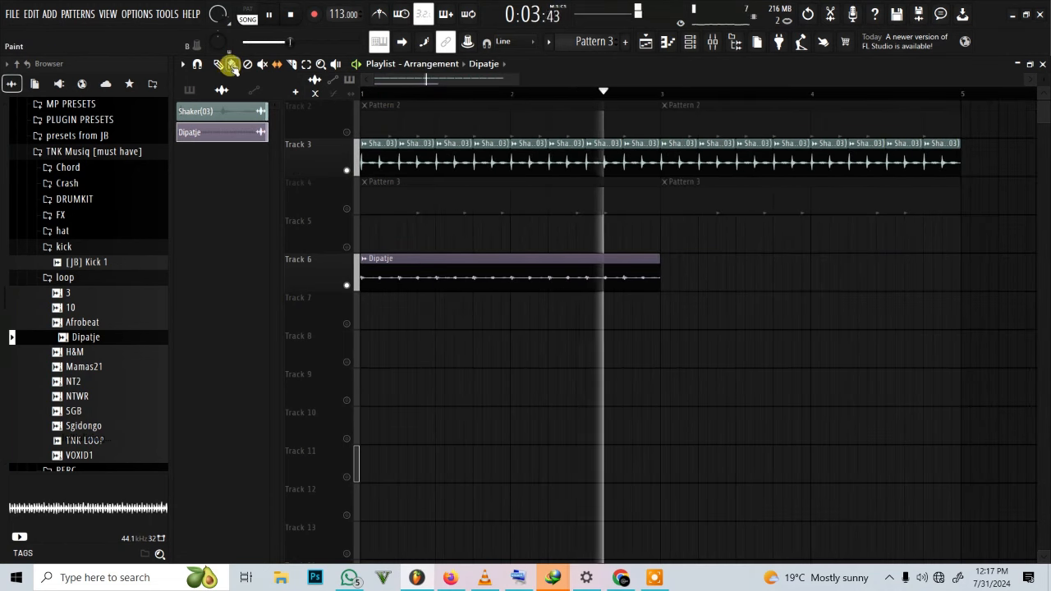
# Unmute Tracks 4, 2 and 1, and place a second Dipatje clip at bar 3 on Track 6.
pyautogui.click(347, 210)
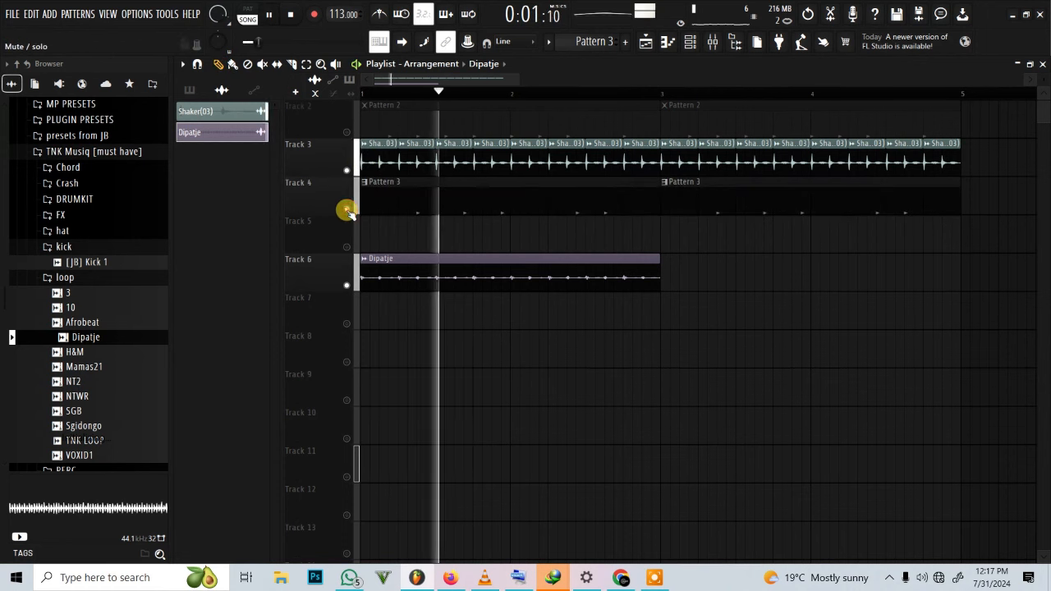
pyautogui.scroll(1, 419, 249)
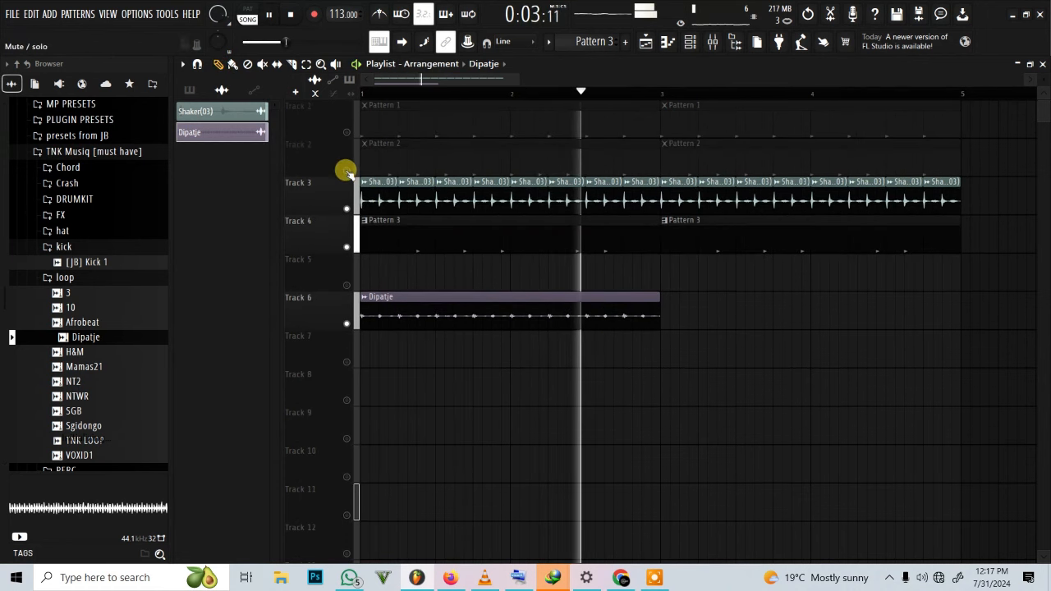
pyautogui.click(346, 170)
pyautogui.click(347, 131)
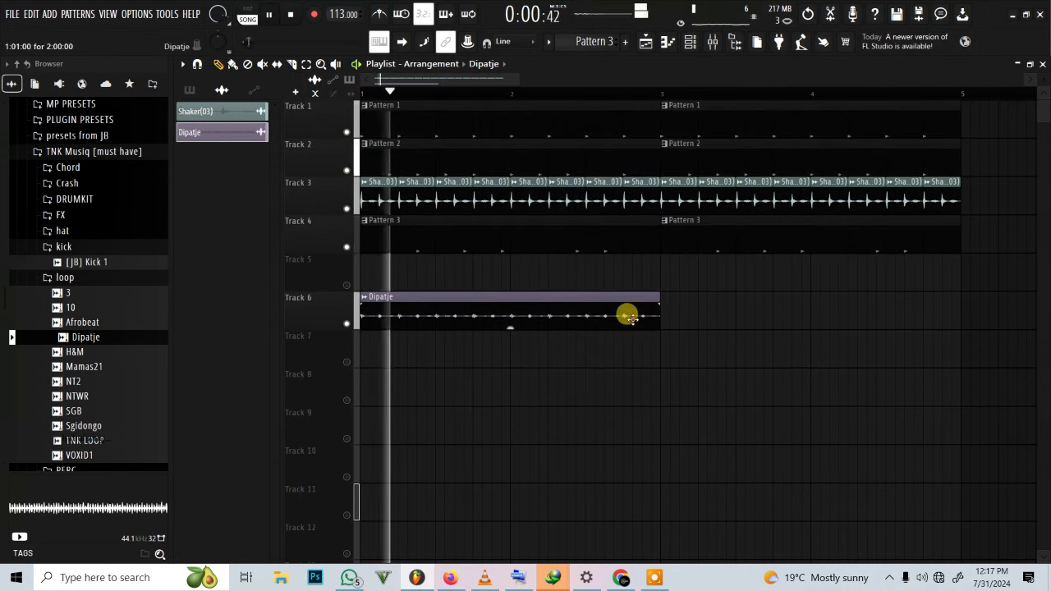
pyautogui.click(664, 312)
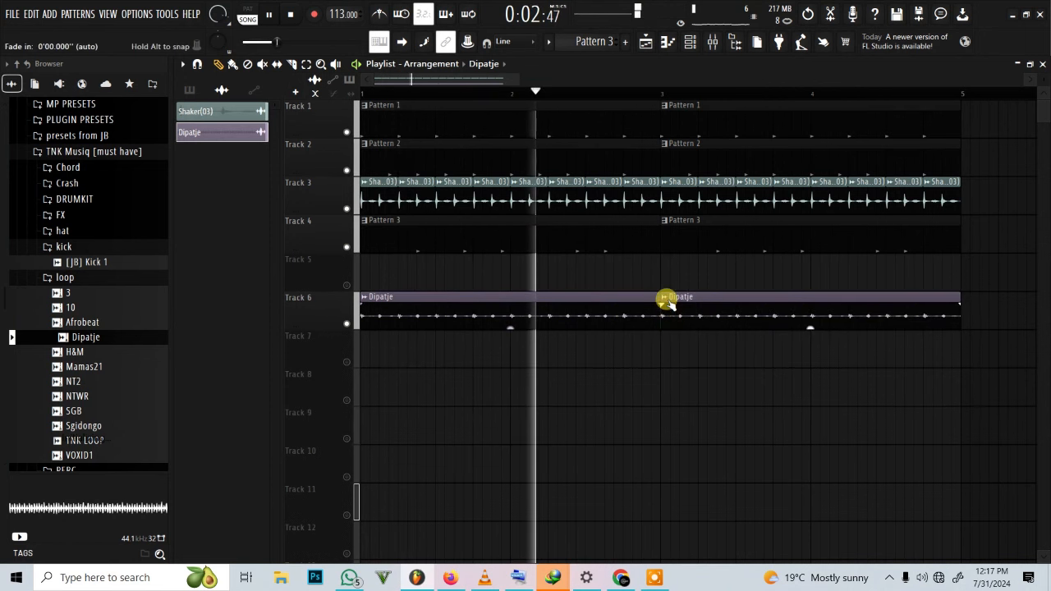
pyautogui.scroll(-3, 643, 94)
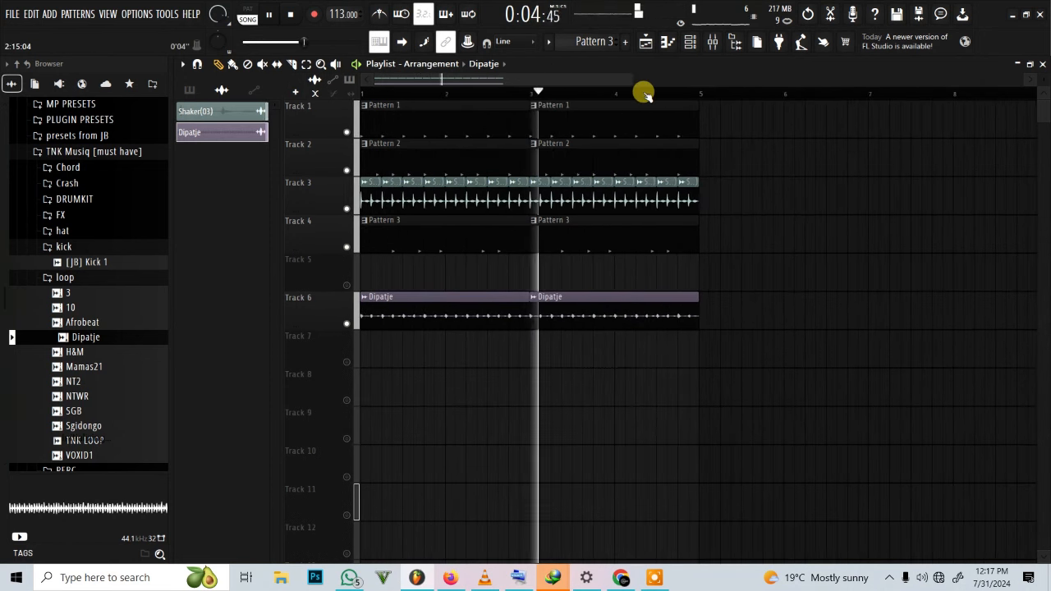
# Set the Dipatje channel's time-stretching mode to Stretch, lower its pitch slightly and its volume to about 46%, and stop playback.
pyautogui.doubleClick(443, 311)
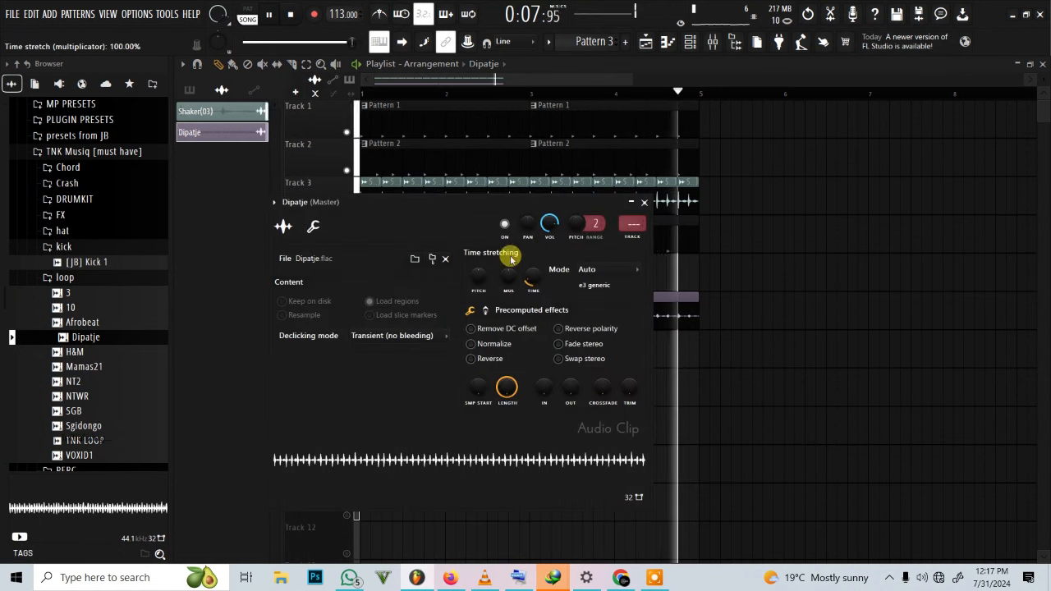
pyautogui.click(587, 270)
pyautogui.click(604, 304)
pyautogui.moveTo(479, 276); pyautogui.dragTo(479, 297)
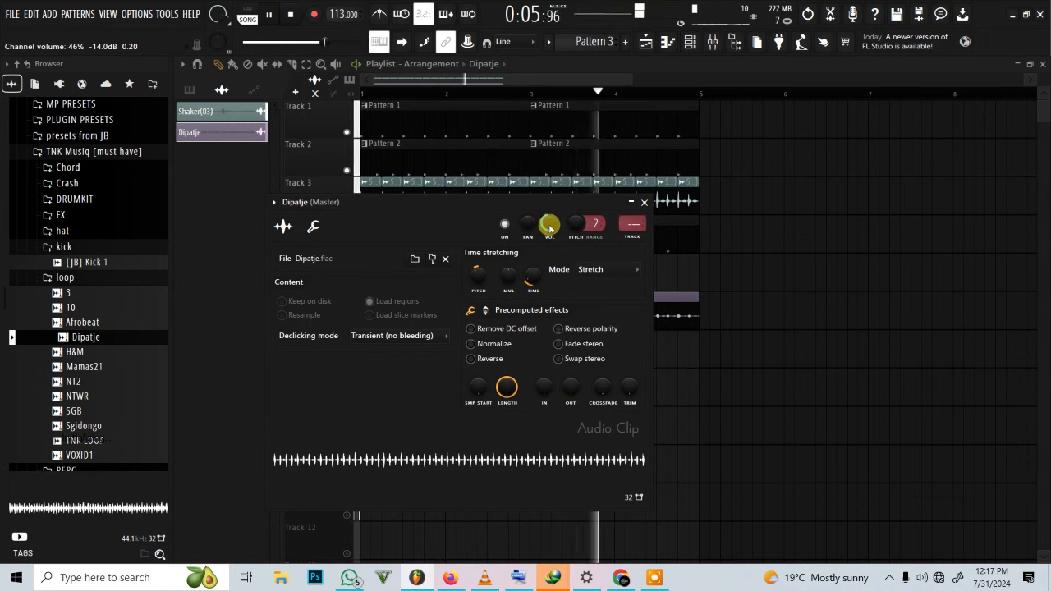
pyautogui.click(645, 202)
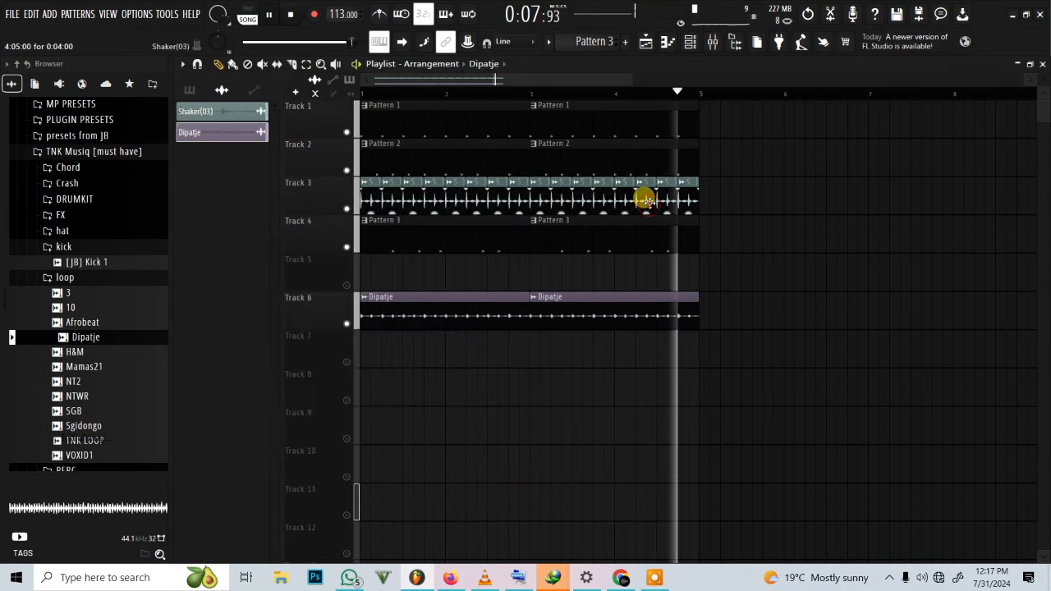
pyautogui.press('space')
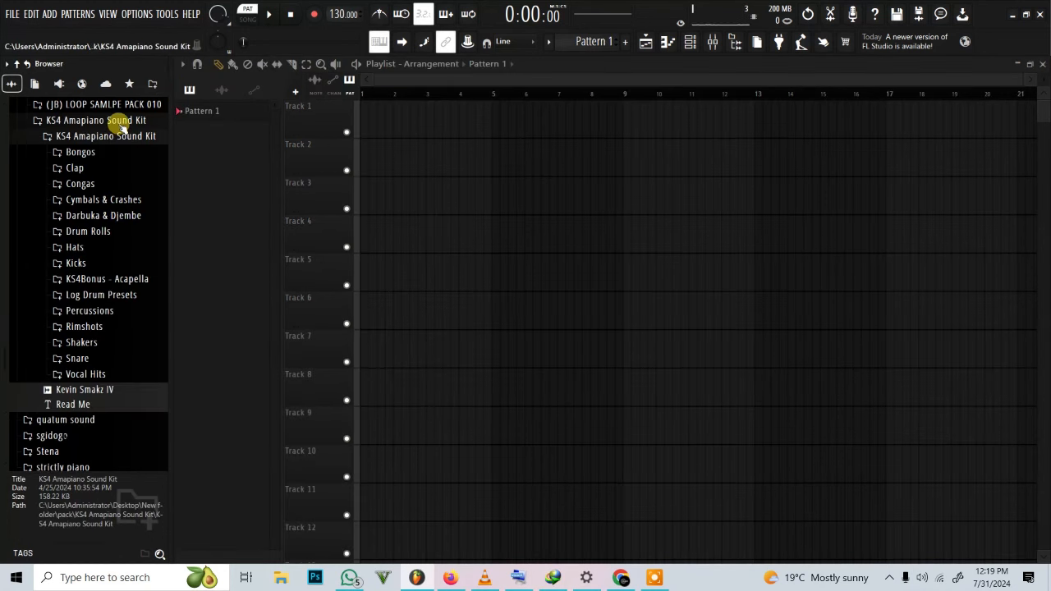
# Audition snares in the KS4 Amapiano Sound Kit's Rimshots folder and load ATR Snare (10) in a new channel.
pyautogui.click(85, 328)
pyautogui.click(77, 335)
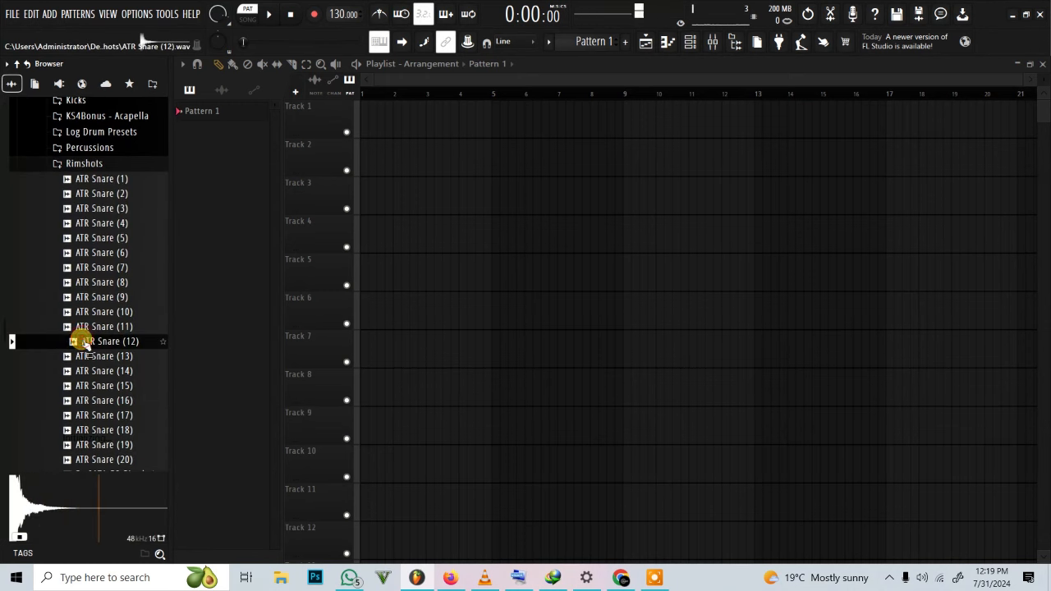
pyautogui.click(101, 299)
pyautogui.click(106, 312)
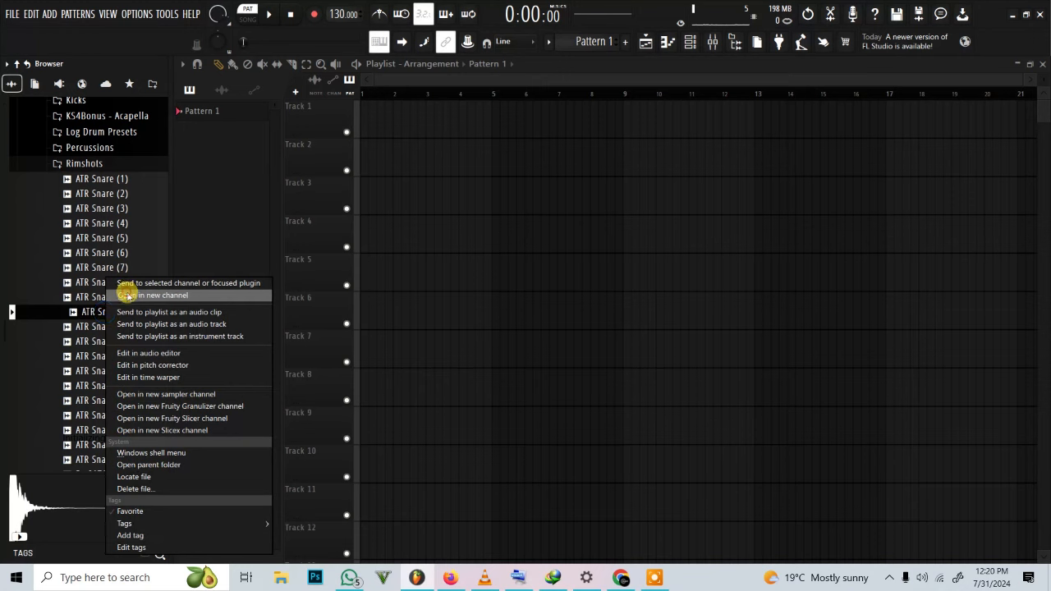
pyautogui.click(127, 296)
# Audition samples in the kit's Percussions folder and load KS4 - Perc (2) in a new channel.
pyautogui.click(103, 165)
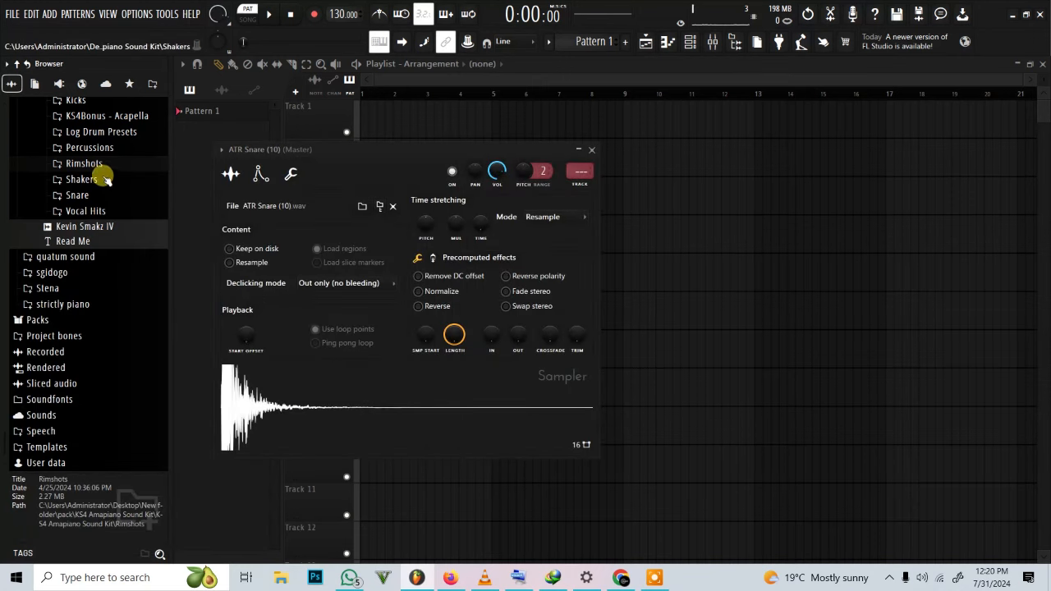
pyautogui.click(92, 148)
pyautogui.click(106, 163)
pyautogui.click(109, 177)
pyautogui.click(110, 194)
pyautogui.click(112, 180)
pyautogui.rightClick(114, 181)
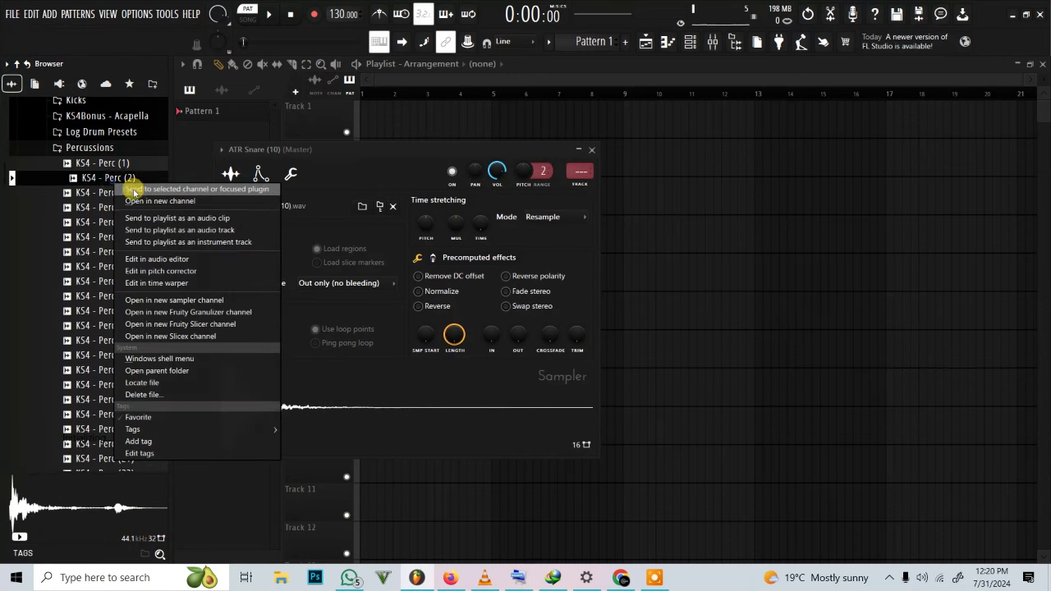
pyautogui.click(136, 201)
# Audition further percussion samples and load KS4 - Perc (12) in a new channel.
pyautogui.click(108, 237)
pyautogui.click(111, 251)
pyautogui.click(112, 267)
pyautogui.click(110, 282)
pyautogui.click(110, 297)
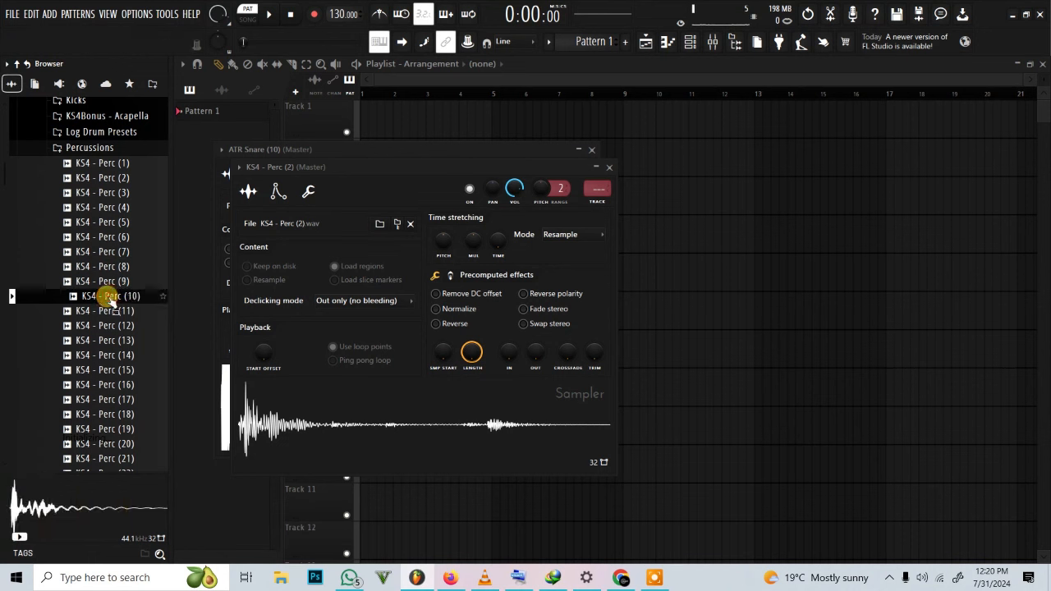
pyautogui.click(110, 312)
pyautogui.click(111, 326)
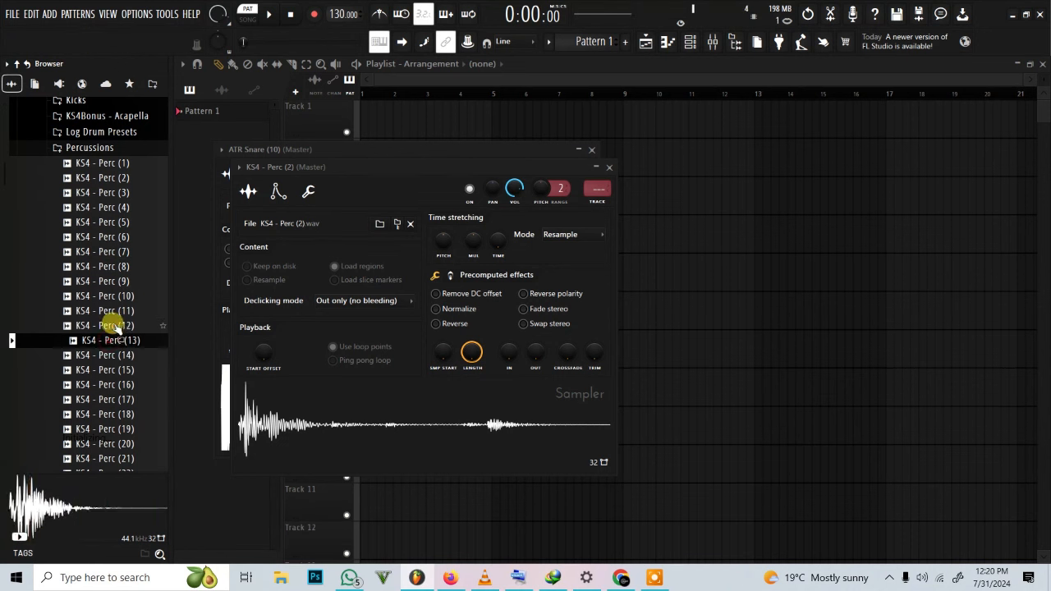
pyautogui.rightClick(103, 325)
pyautogui.click(146, 296)
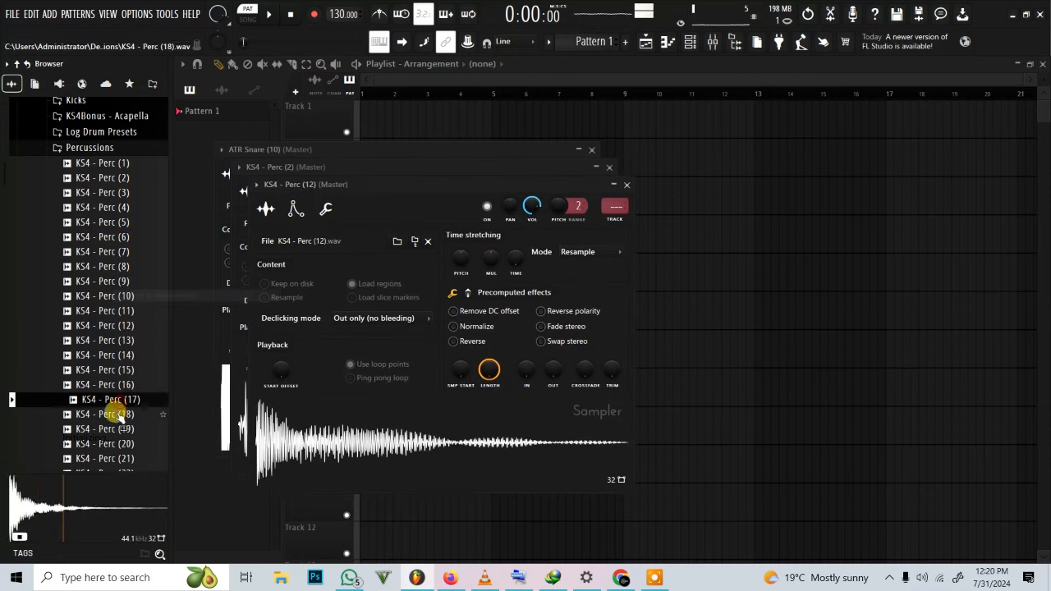
# Switch from the Percussions folder to the Congas folder and load KS4 - Conga (5) in a new channel.
pyautogui.scroll(2, 115, 394)
pyautogui.click(141, 240)
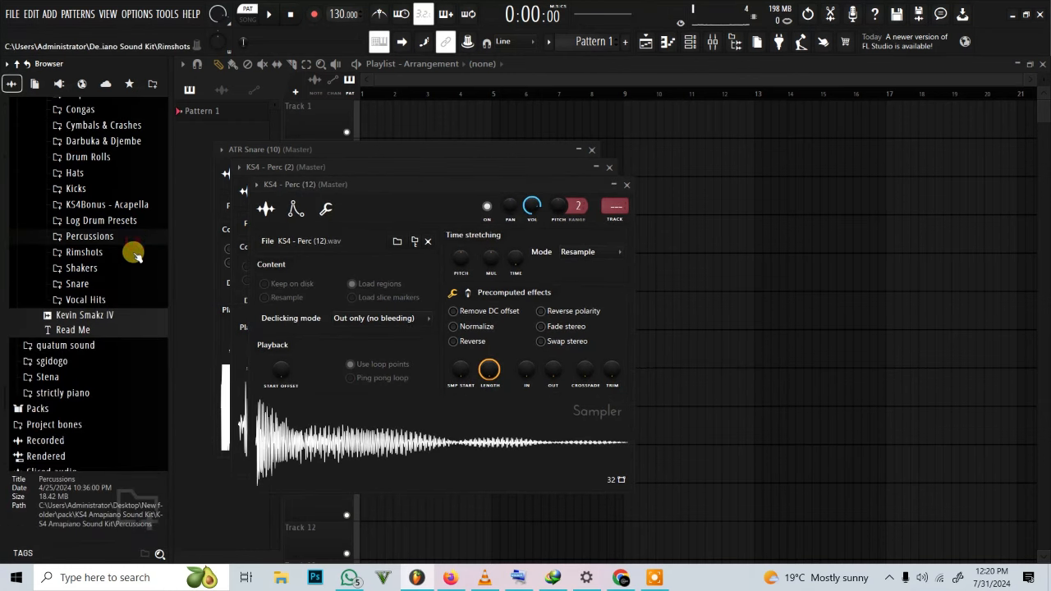
pyautogui.click(101, 112)
pyautogui.click(117, 177)
pyautogui.rightClick(123, 180)
pyautogui.click(142, 199)
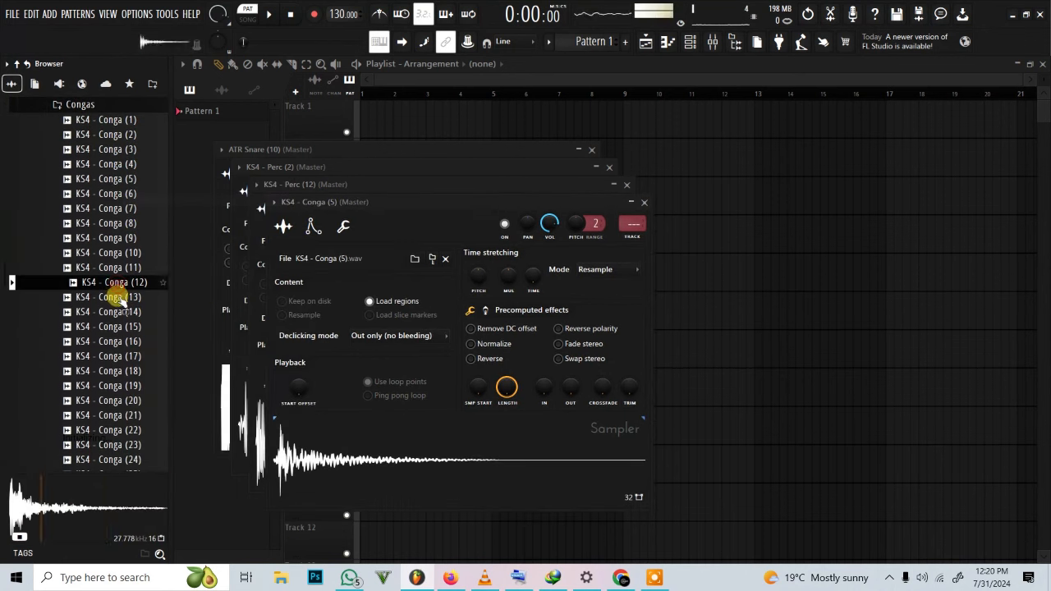
# Audition more conga samples and load KS4 - Conga (24) in a new channel.
pyautogui.click(119, 370)
pyautogui.click(117, 415)
pyautogui.scroll(-2, 115, 380)
pyautogui.click(123, 345)
pyautogui.click(127, 357)
pyautogui.click(128, 371)
pyautogui.click(129, 387)
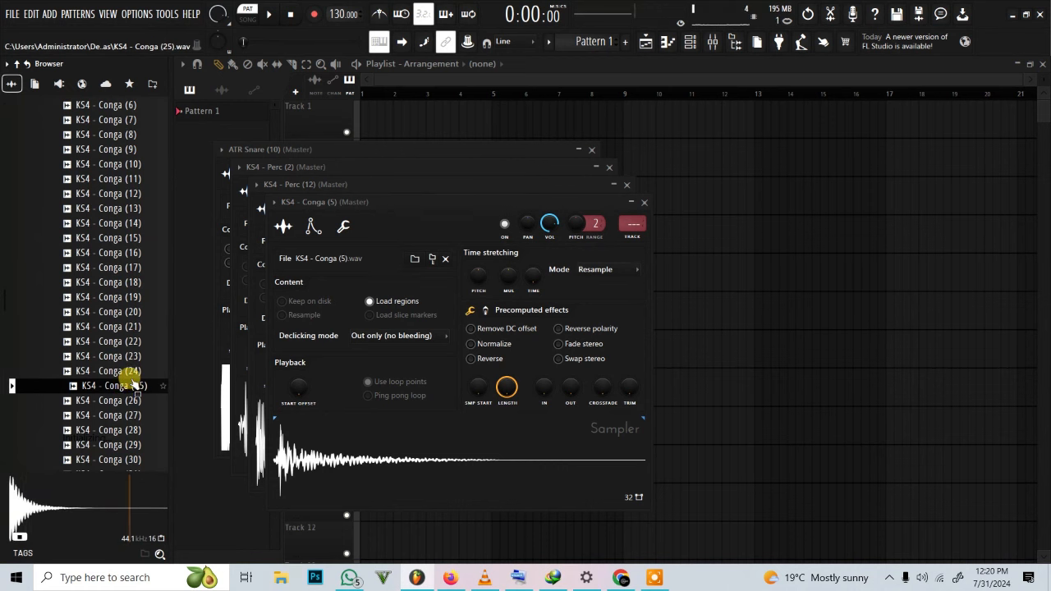
pyautogui.click(131, 374)
pyautogui.rightClick(130, 373)
pyautogui.click(154, 297)
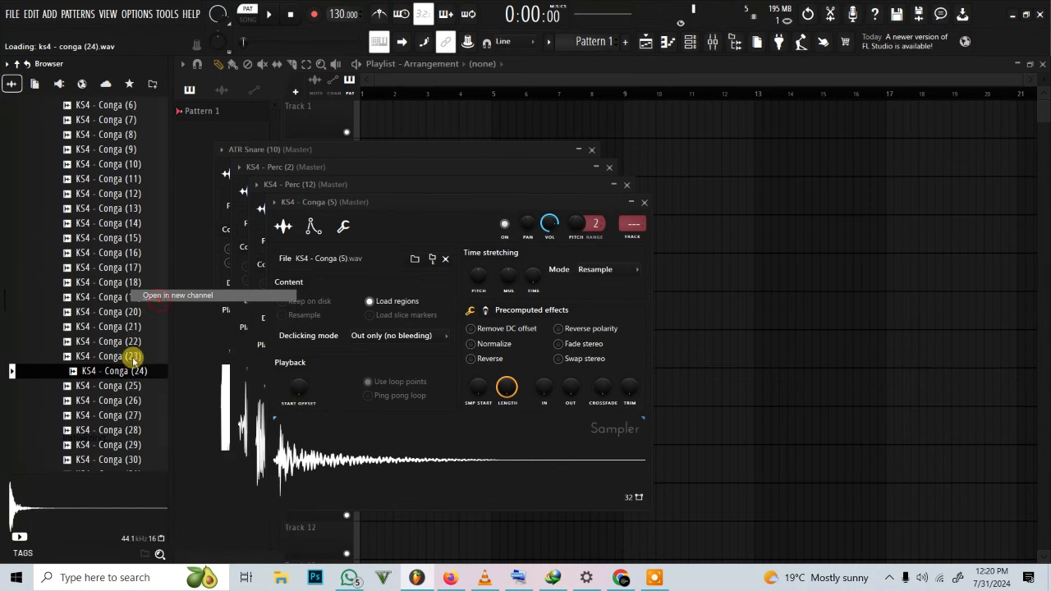
# Audition the remaining conga samples and load KS4 - Conga (33) in a new channel.
pyautogui.scroll(-2, 123, 346)
pyautogui.click(122, 345)
pyautogui.click(123, 370)
pyautogui.click(123, 357)
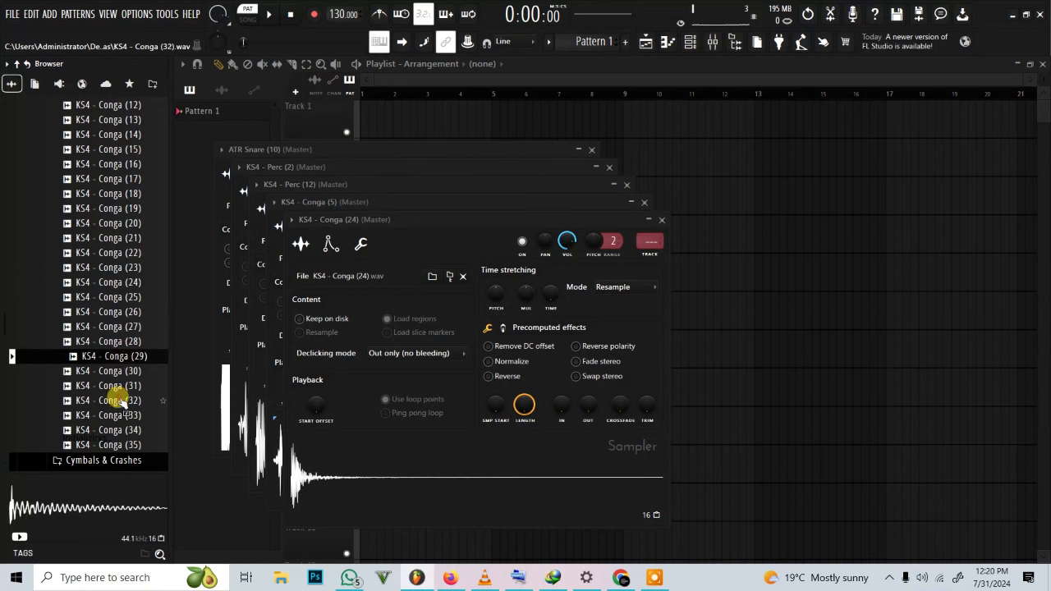
pyautogui.click(122, 416)
pyautogui.click(119, 429)
pyautogui.click(121, 416)
pyautogui.rightClick(123, 417)
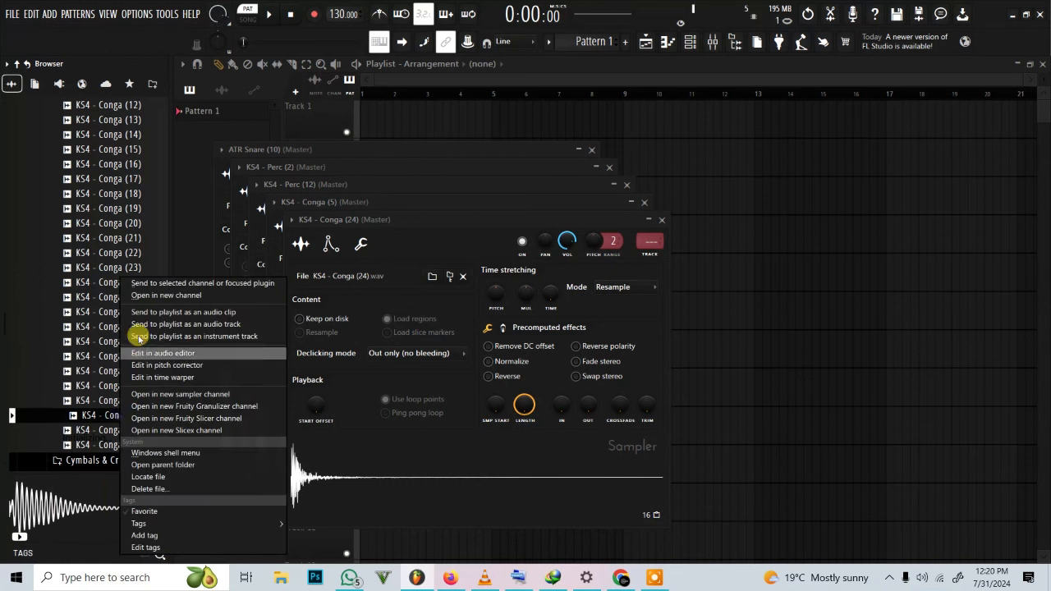
pyautogui.click(149, 295)
# Preview KS4 - Conga (35) and load it in a new channel.
pyautogui.click(121, 444)
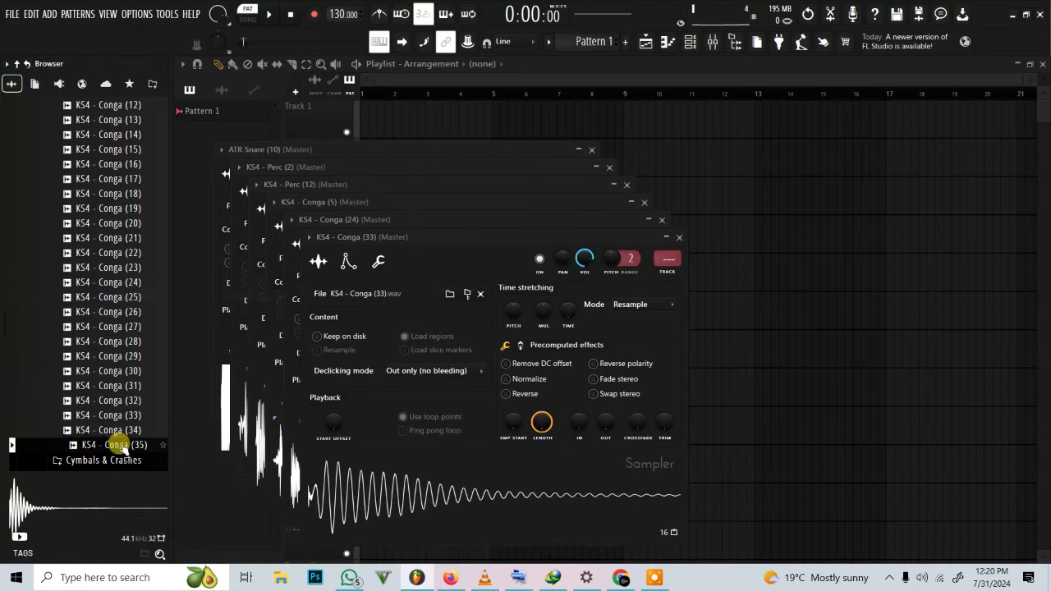
pyautogui.rightClick(124, 444)
pyautogui.click(157, 295)
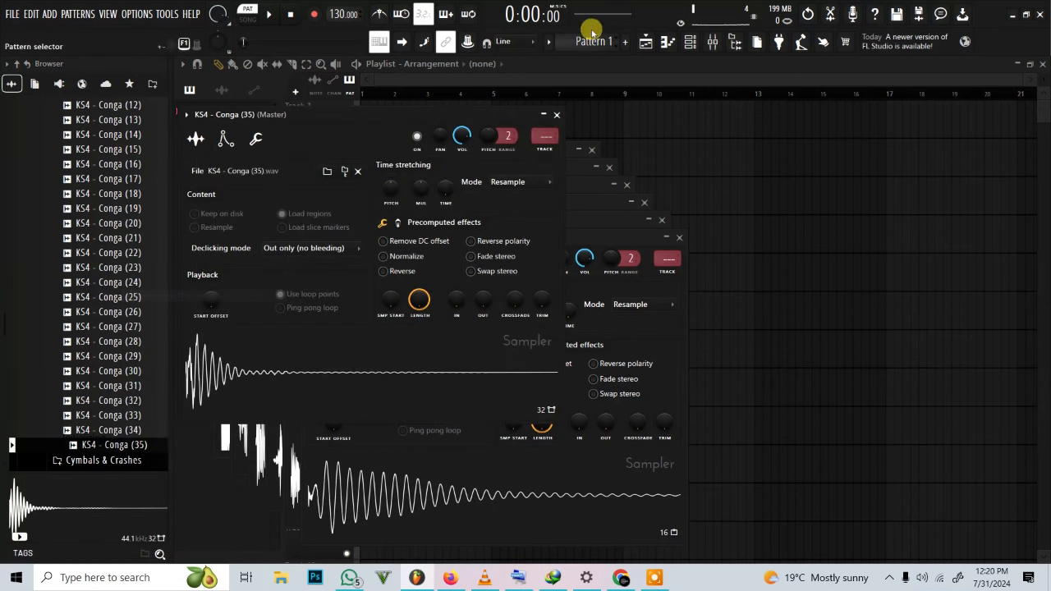
# Delete the default 808 Kick, 808 Clap, 808 HiHat and 808 Snare channels from the channel rack and close the open channel windows.
pyautogui.click(710, 46)
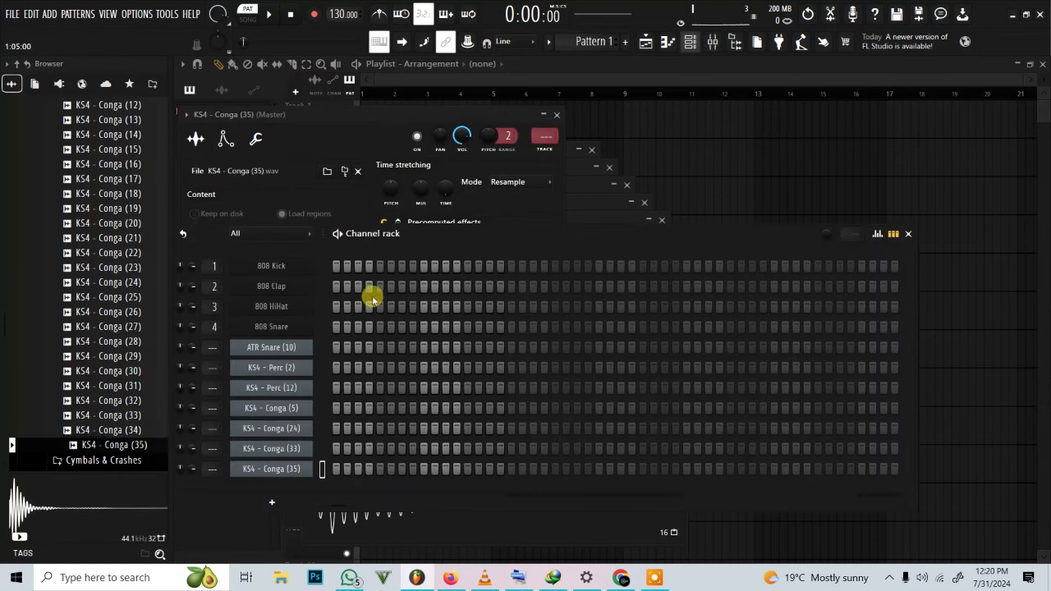
pyautogui.hotkey('alt', 'Delete')
pyautogui.press('Return')
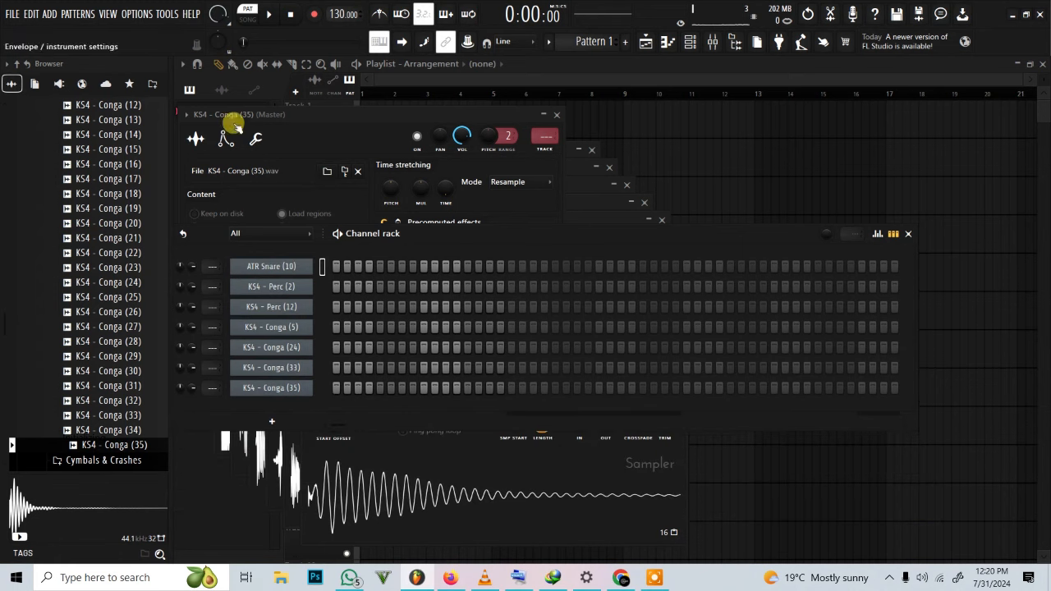
pyautogui.click(221, 92)
pyautogui.click(191, 91)
# Collapse the Congas folder, open the kit's Kicks folder and audition samples between KS4 - Kick (1) and KS4 - Kick (7).
pyautogui.scroll(8, 47, 298)
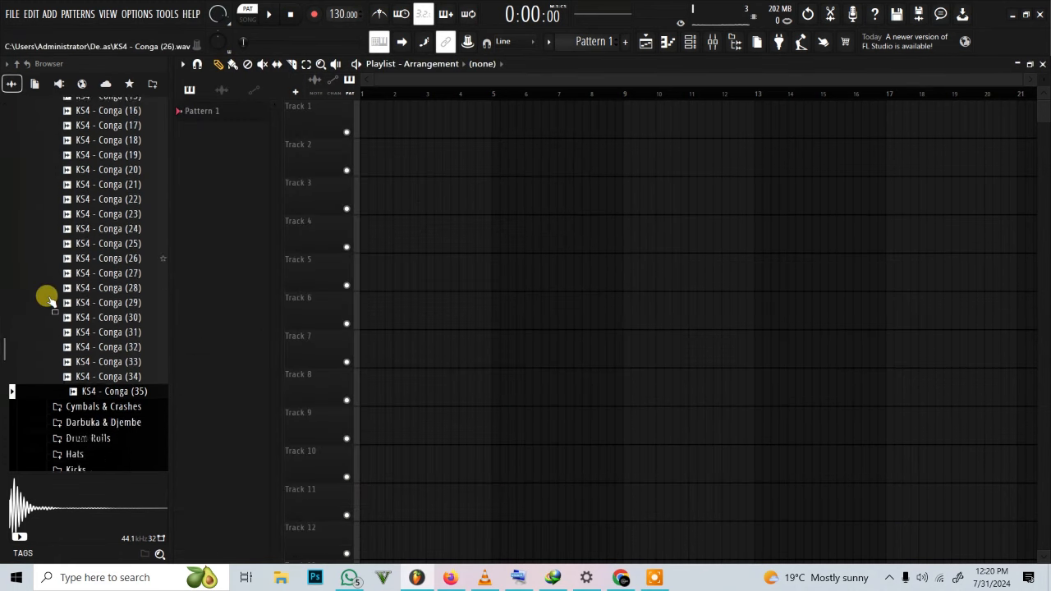
pyautogui.click(77, 193)
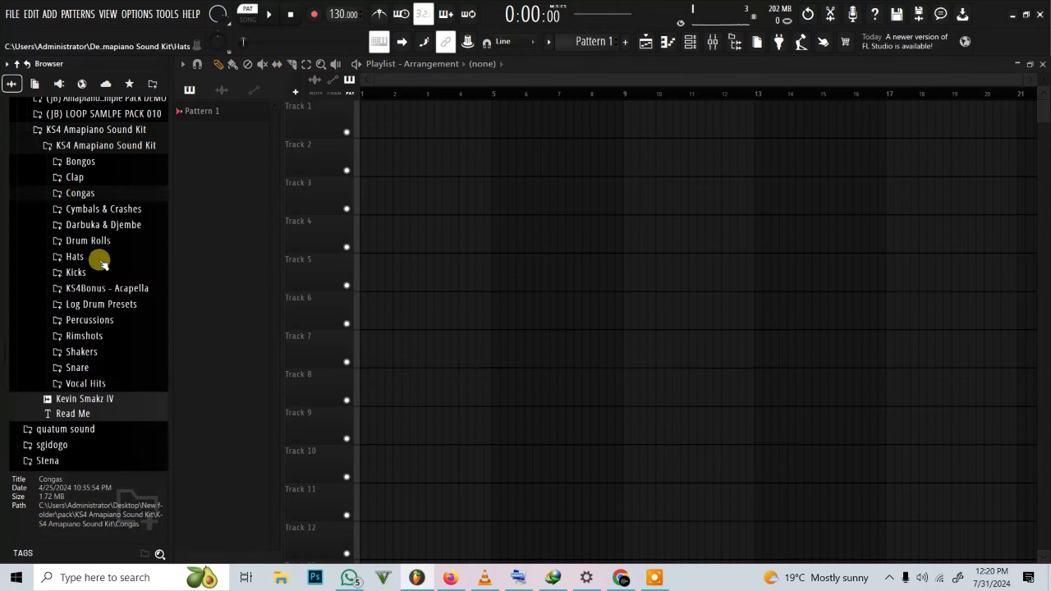
pyautogui.click(94, 273)
pyautogui.click(110, 271)
pyautogui.click(110, 255)
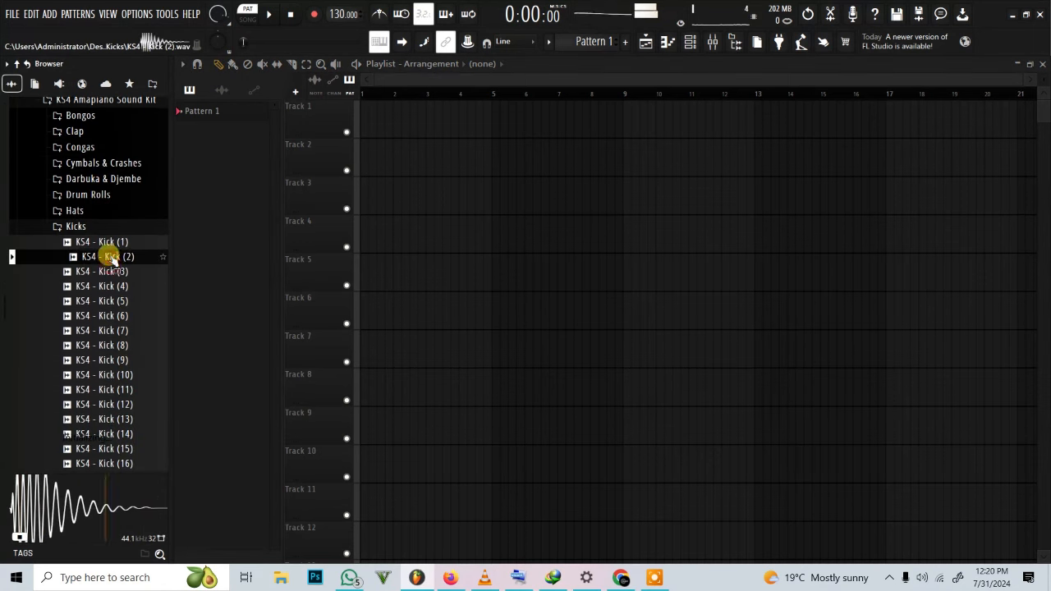
pyautogui.click(110, 245)
pyautogui.click(114, 300)
pyautogui.click(117, 317)
pyautogui.click(120, 331)
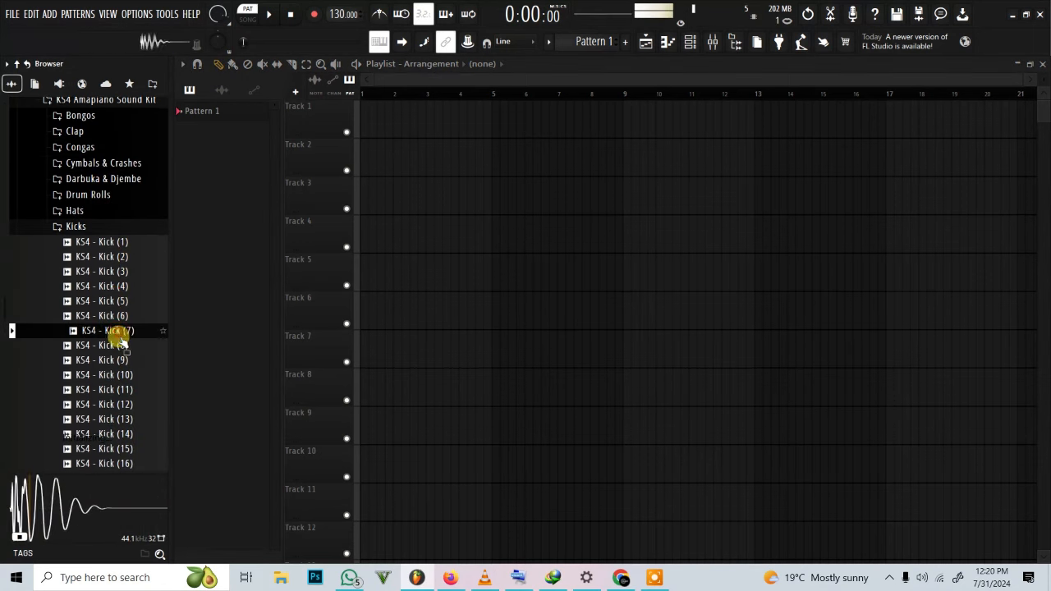
# Audition further kick samples from KS4 - Kick (9) through KS4 - Kick (16).
pyautogui.click(121, 361)
pyautogui.click(121, 373)
pyautogui.click(123, 364)
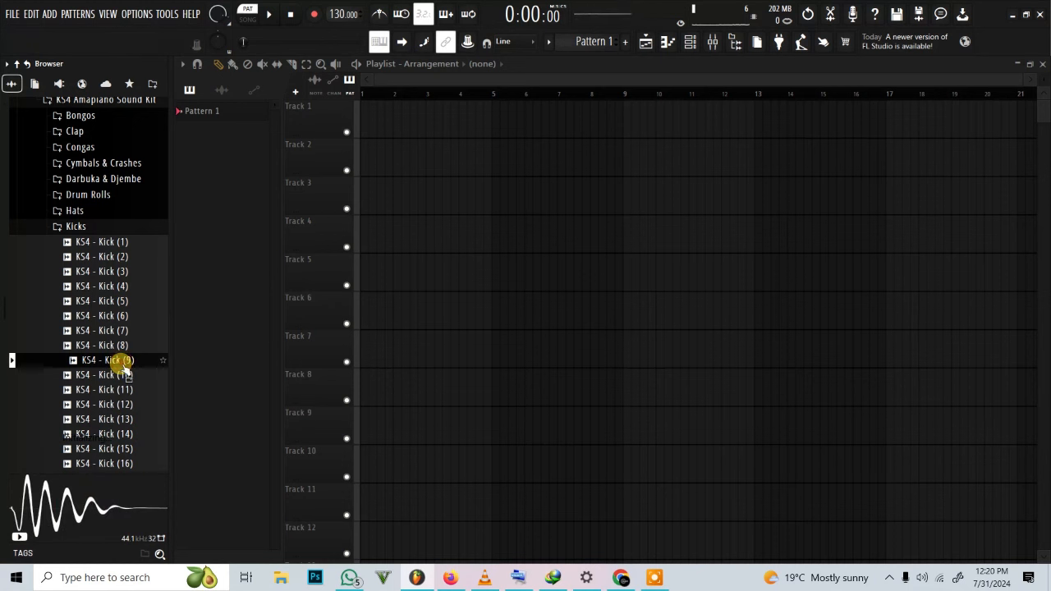
pyautogui.click(121, 376)
pyautogui.click(122, 404)
pyautogui.click(122, 391)
pyautogui.click(115, 421)
pyautogui.click(115, 448)
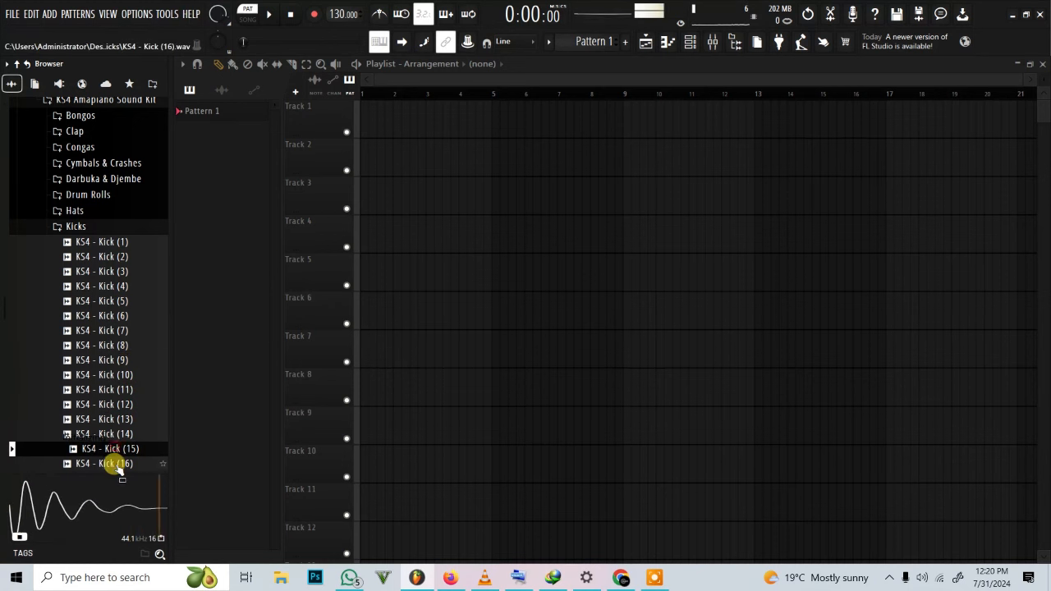
pyautogui.click(122, 465)
pyautogui.scroll(-3, 107, 410)
pyautogui.scroll(3, 108, 406)
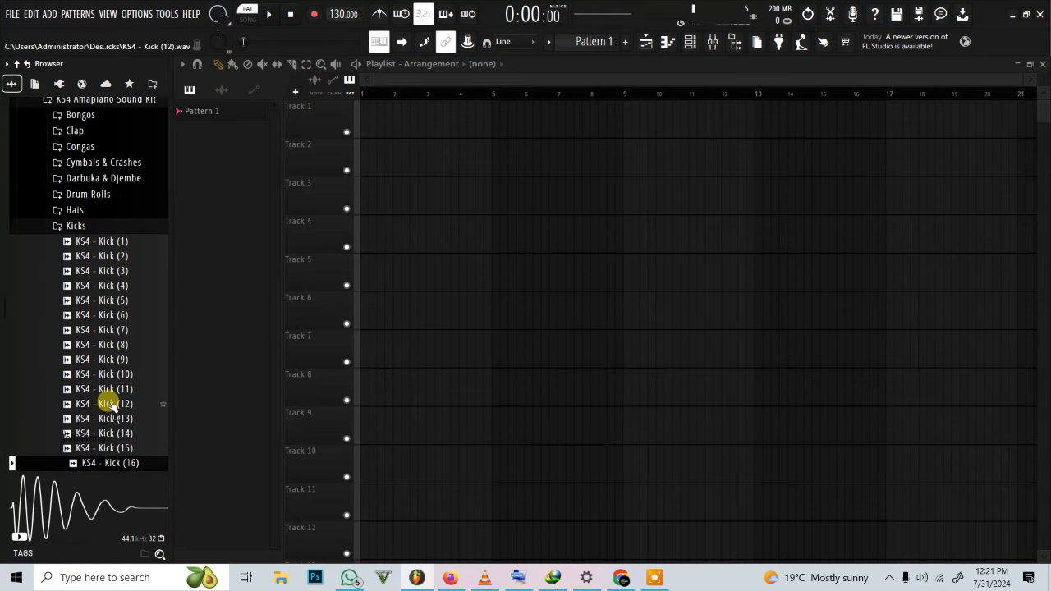
# Collapse the Kicks and pack folders and expand the [YNG] Nandipha 808 Pack inside the AMA folder.
pyautogui.click(119, 224)
pyautogui.scroll(5, 101, 299)
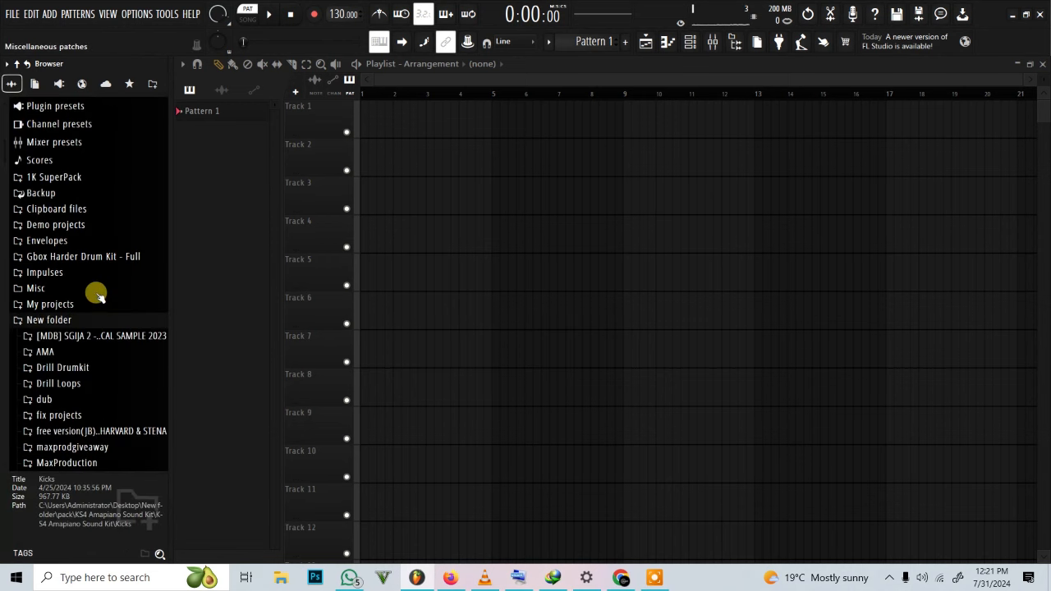
pyautogui.scroll(-3, 75, 394)
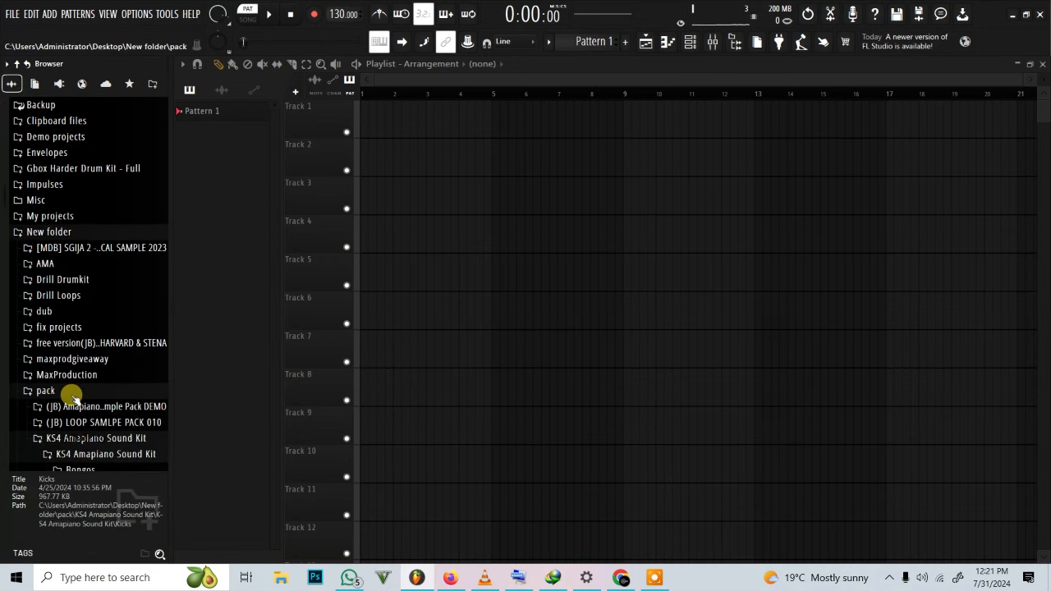
pyautogui.click(72, 393)
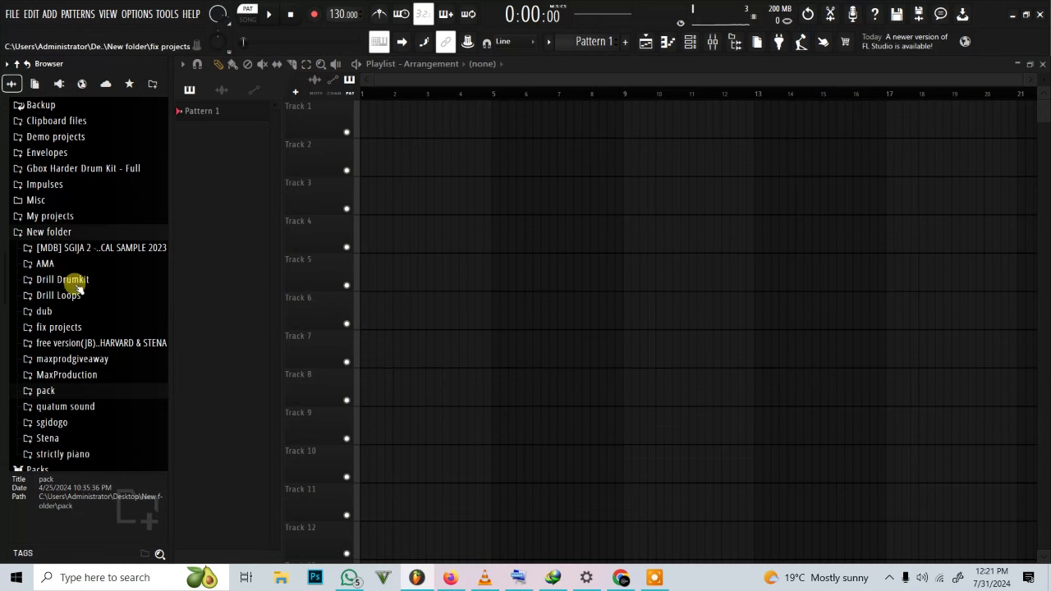
pyautogui.click(46, 263)
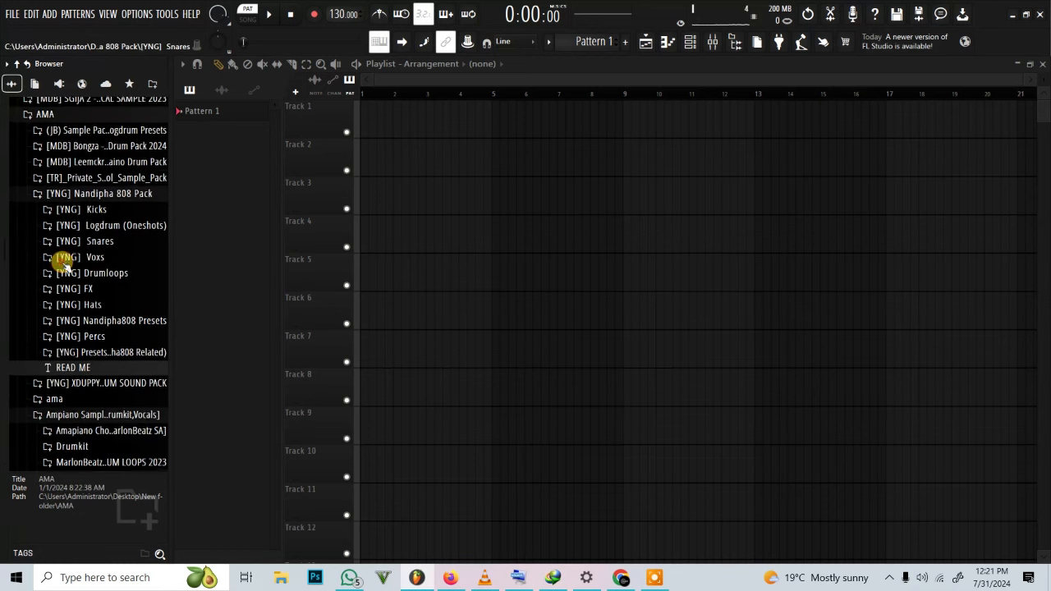
pyautogui.click(96, 194)
pyautogui.click(97, 194)
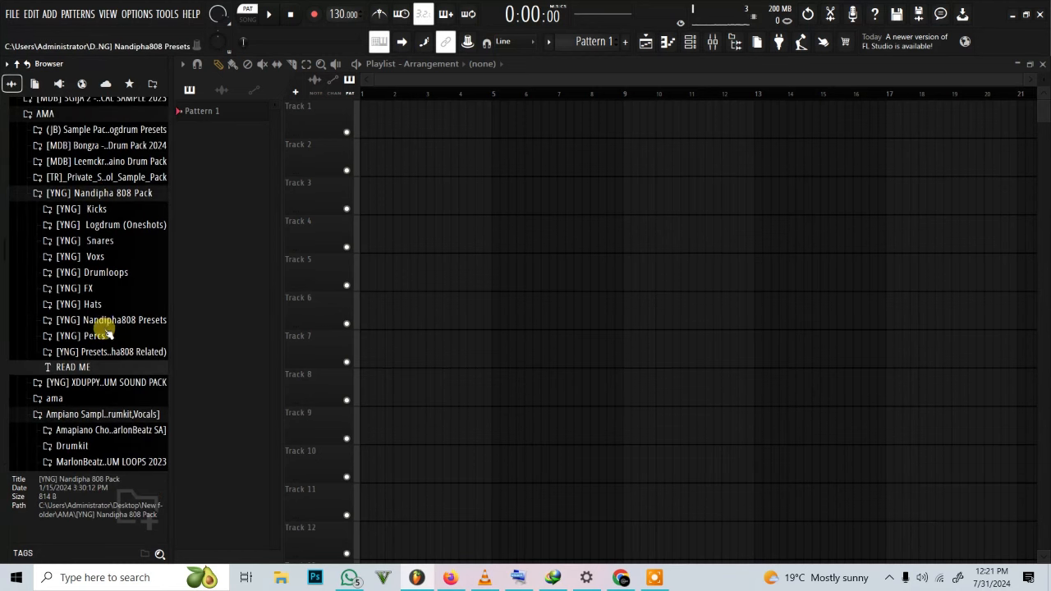
# Audition the Nandipha 808 Pack kicks, load [YNG] Nandipha808 Kick (2) in a new channel and collapse the pack folder.
pyautogui.click(110, 209)
pyautogui.click(110, 239)
pyautogui.click(118, 254)
pyautogui.click(118, 239)
pyautogui.rightClick(187, 240)
pyautogui.click(210, 249)
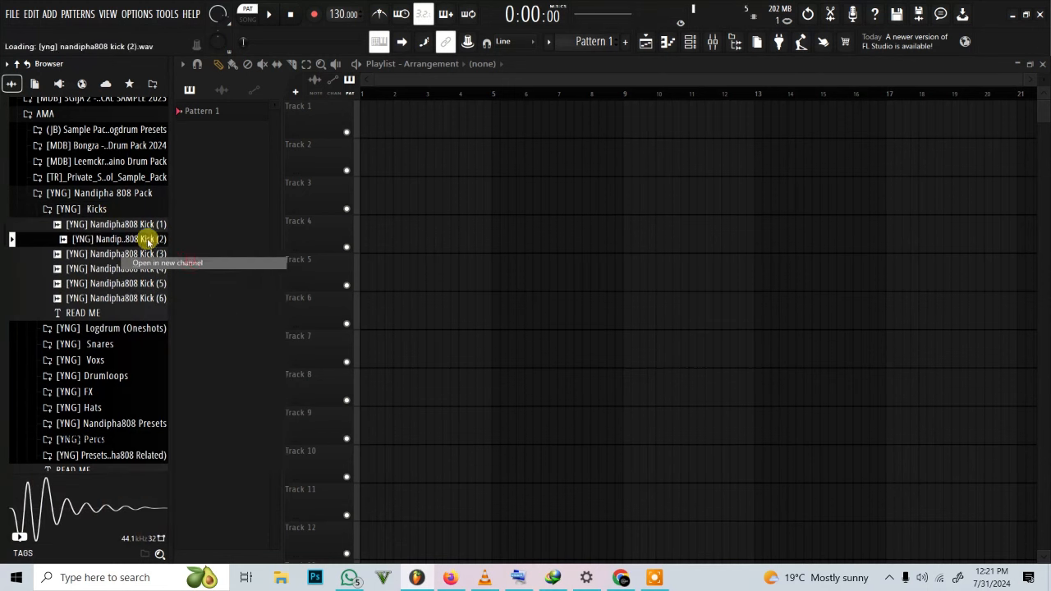
pyautogui.click(96, 197)
# Fill every 4 steps of the [YNG] Nandipha808 Kick (2) channel in the channel rack.
pyautogui.click(690, 41)
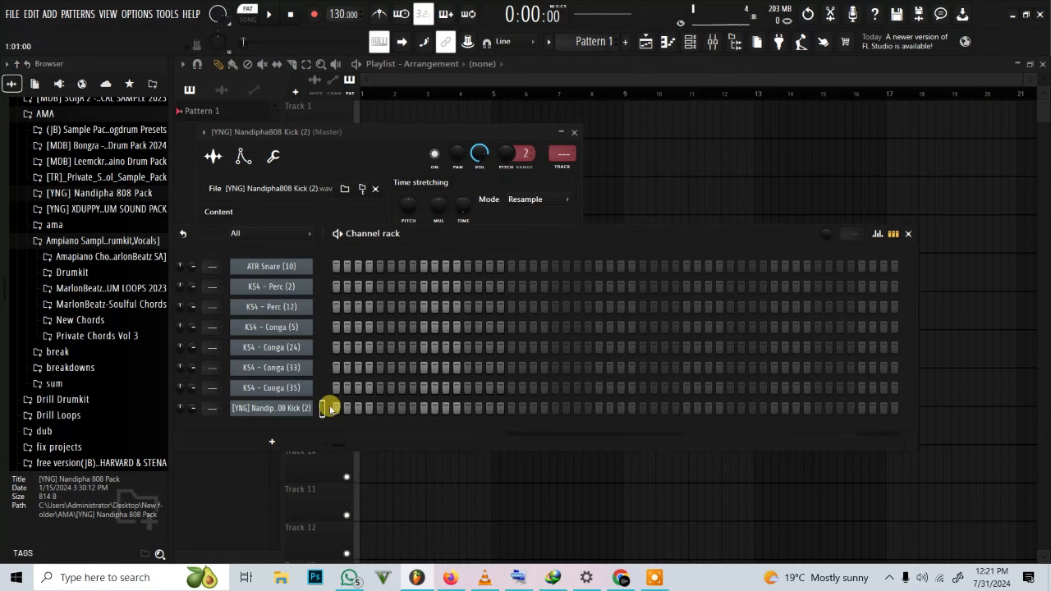
pyautogui.rightClick(308, 408)
pyautogui.click(481, 436)
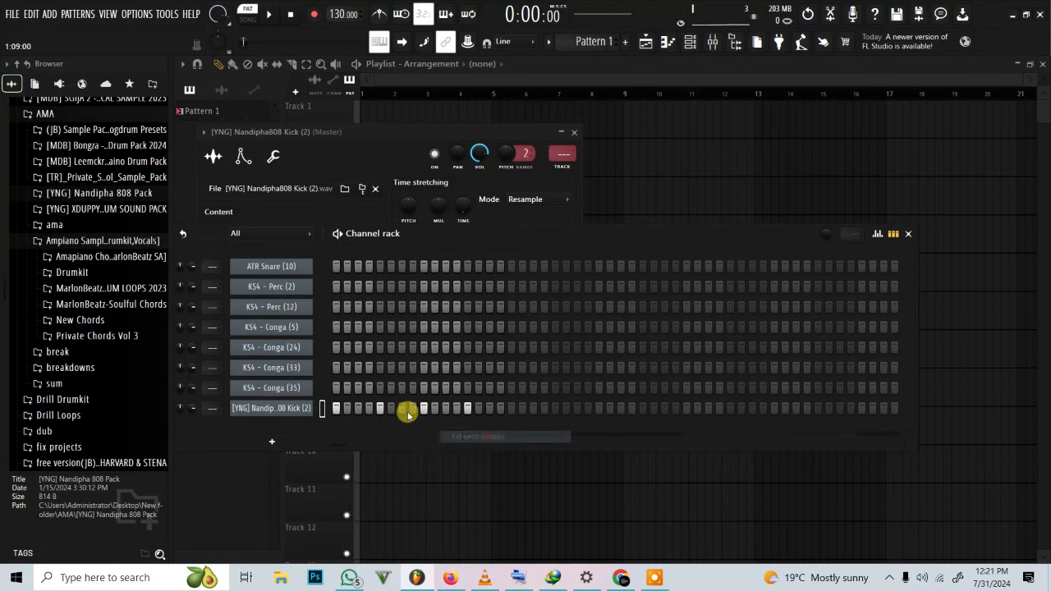
# Repeat the kick's notes across four bars in its piano roll and play the pattern.
pyautogui.rightClick(328, 411)
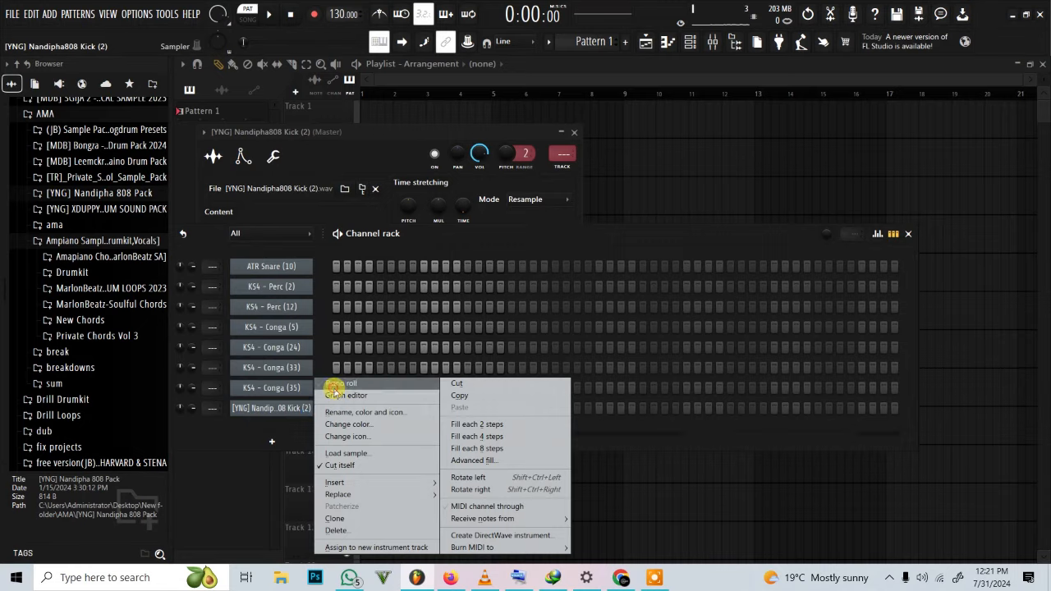
pyautogui.click(327, 391)
pyautogui.press('space')
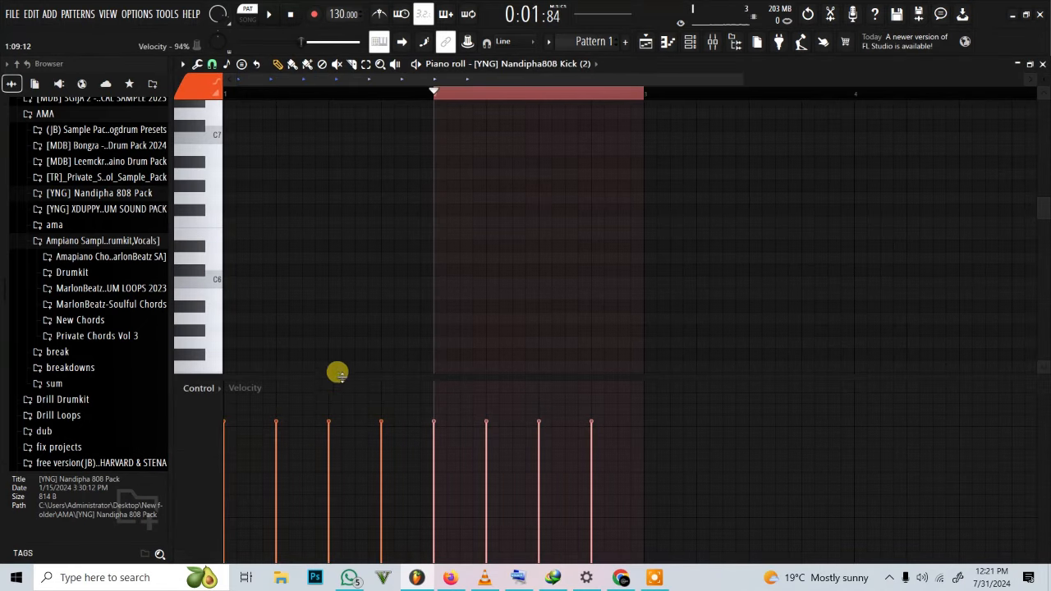
pyautogui.click(645, 42)
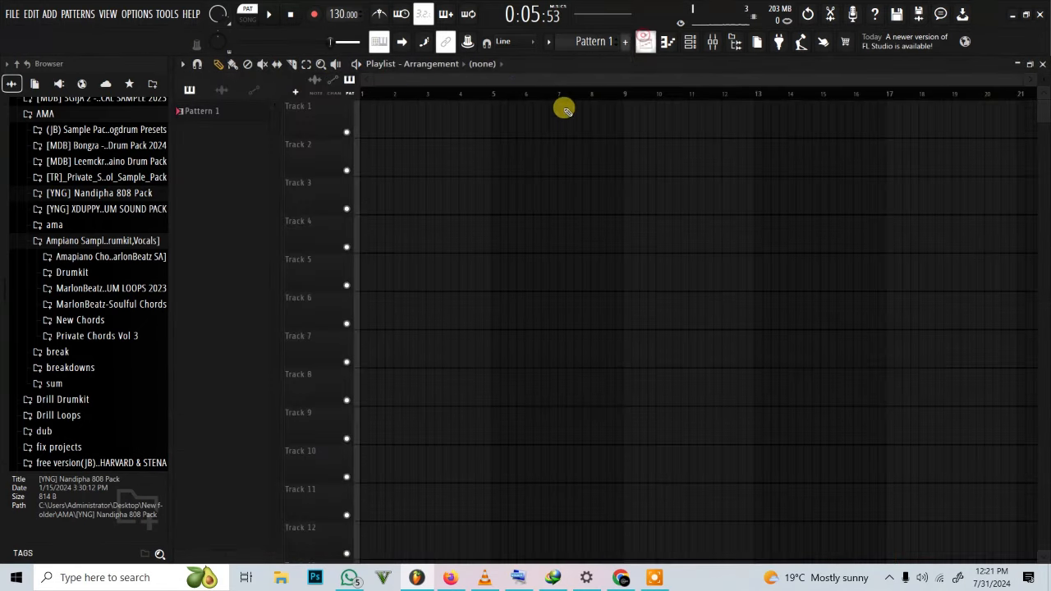
# Place Pattern 1 at the start of Track 1 and two back-to-back Pattern 2 clips at the start of Track 2.
pyautogui.click(448, 119)
pyautogui.moveTo(477, 120); pyautogui.dragTo(254, 116)
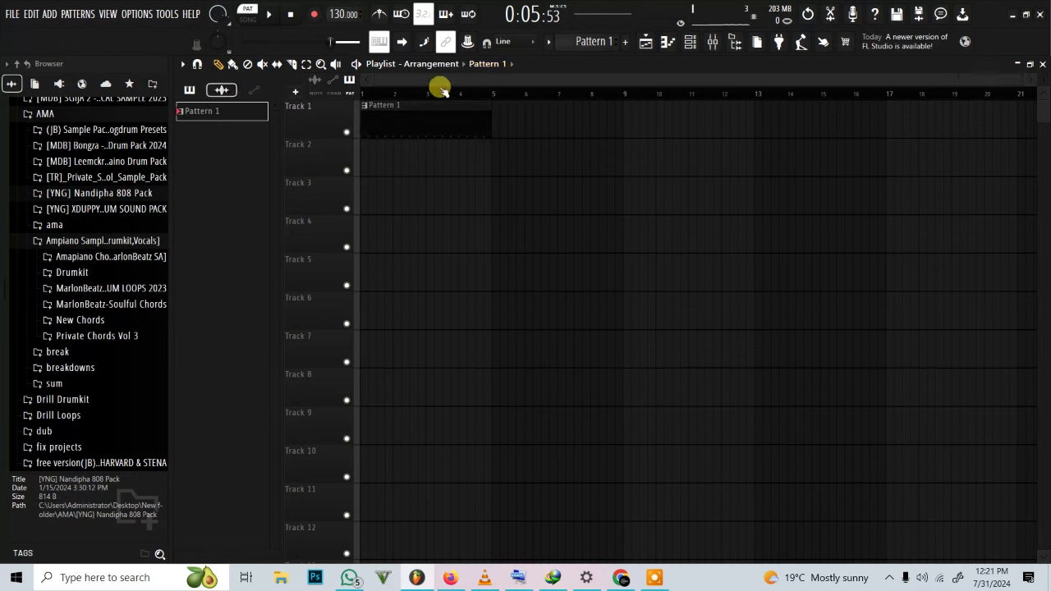
pyautogui.scroll(-1, 582, 38)
pyautogui.moveTo(447, 183); pyautogui.dragTo(332, 155)
pyautogui.moveTo(399, 170); pyautogui.dragTo(420, 176)
pyautogui.click(448, 151)
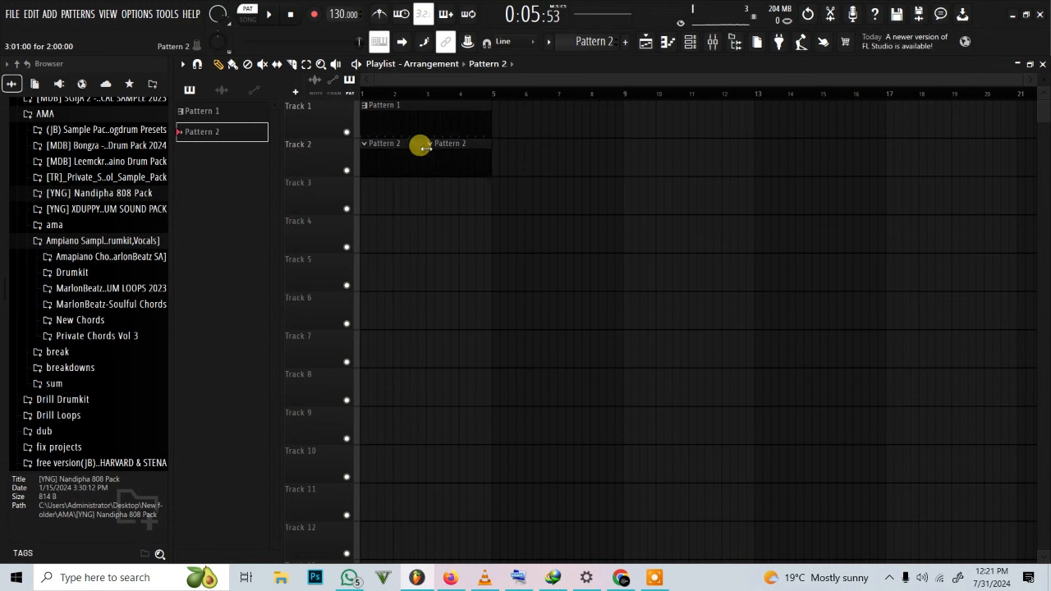
# Add an ATR Snare (10) hit on step 4 of Pattern 2 and play in song mode at 113 BPM.
pyautogui.click(691, 41)
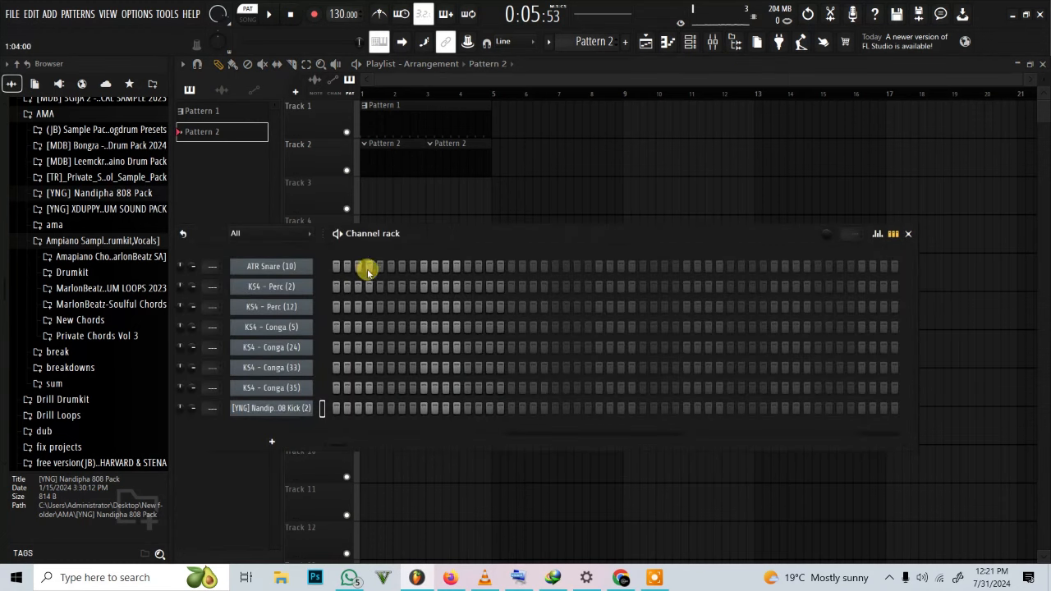
pyautogui.click(271, 14)
pyautogui.click(247, 18)
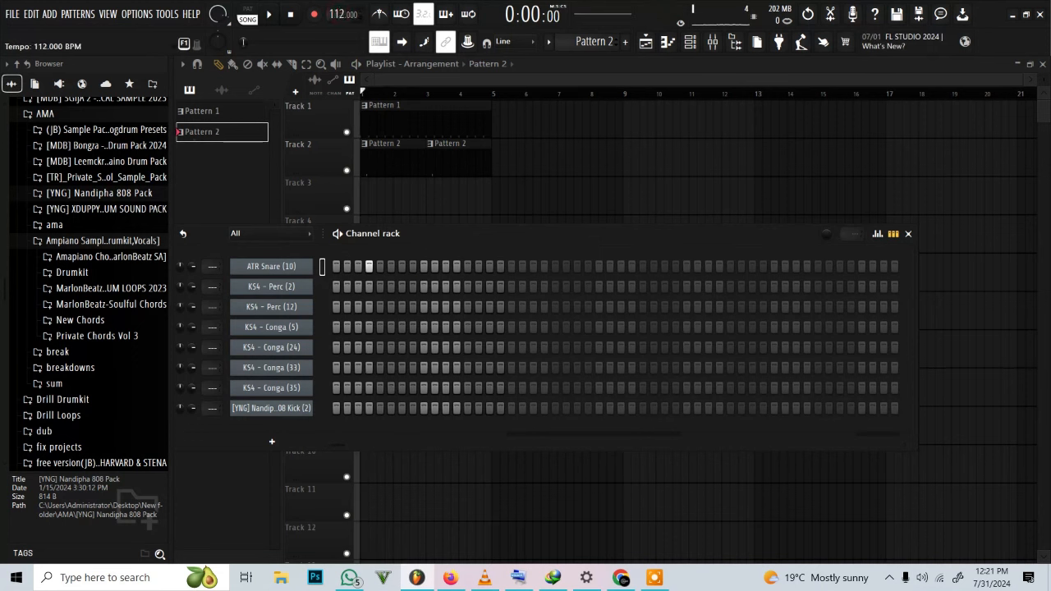
pyautogui.press('space')
# Add ATR Snare (10) hits on steps 11, 20 and 27 of Pattern 2 while checking the playback.
pyautogui.click(447, 266)
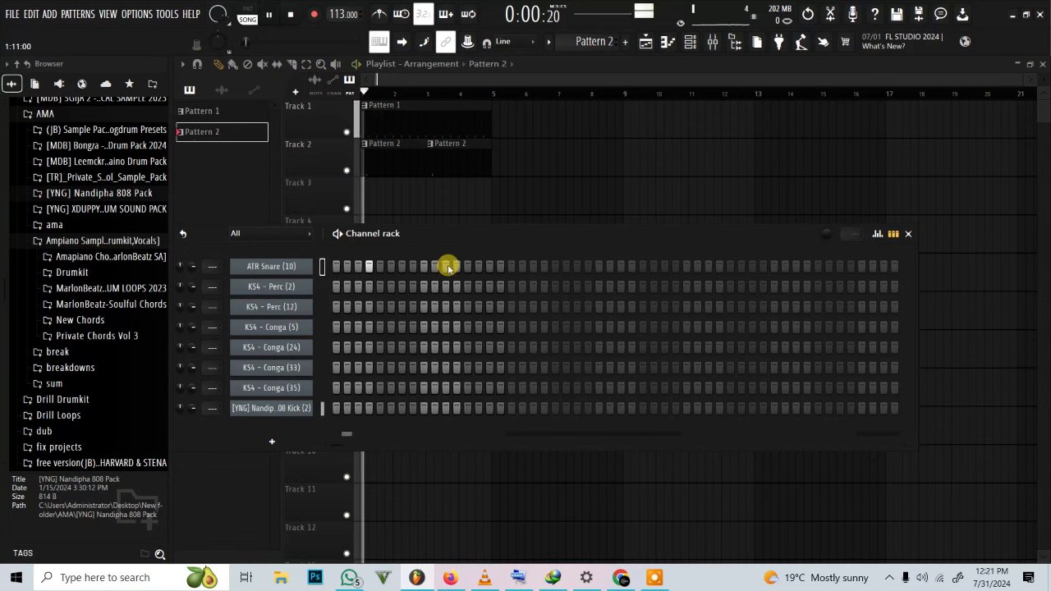
pyautogui.click(543, 267)
pyautogui.press('space')
pyautogui.press('space')
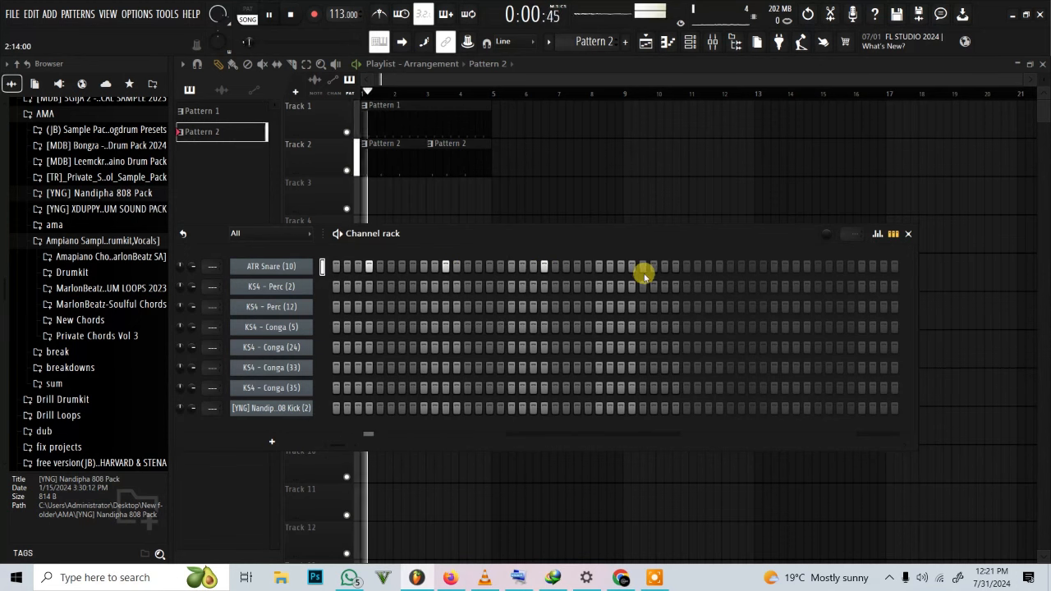
pyautogui.click(621, 266)
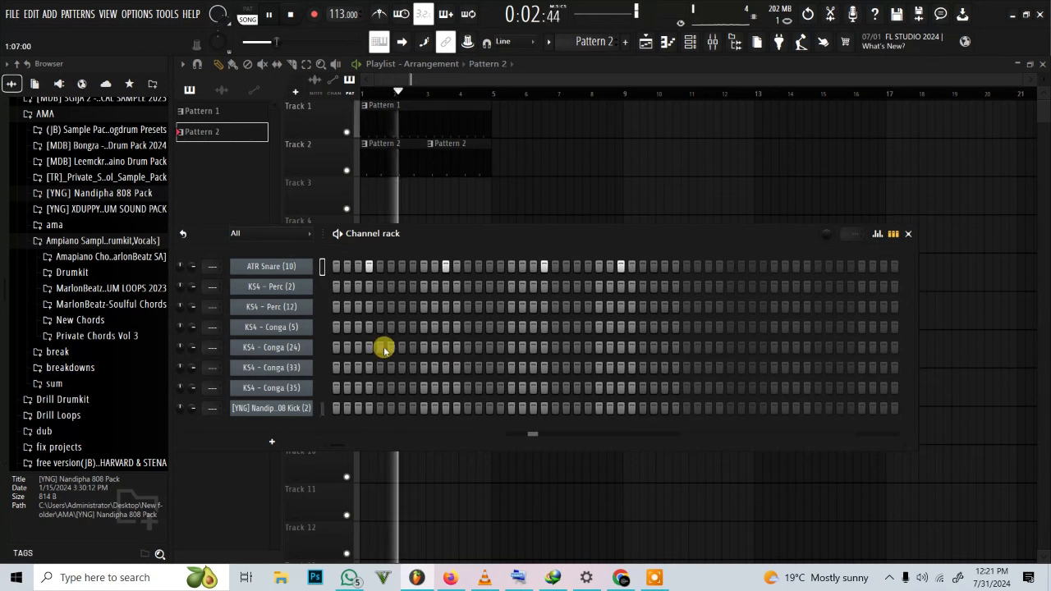
# Add hits on Conga (5) step 1, Conga (33) steps 3 and 8, Conga (24) step 5 and Conga (35) step 6, raising Conga (35)'s volume.
pyautogui.click(337, 327)
pyautogui.click(369, 306)
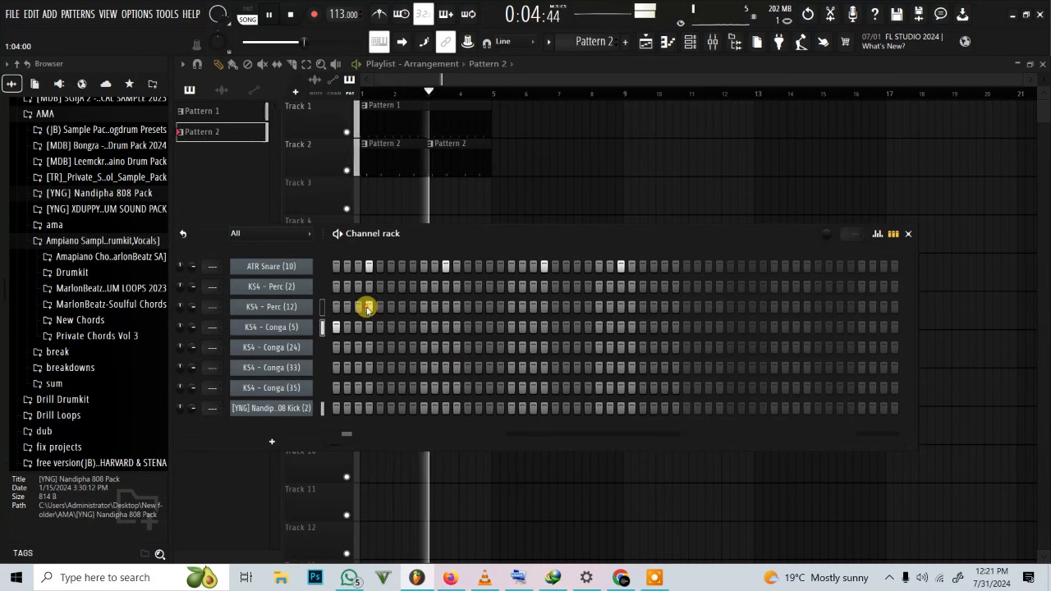
pyautogui.press('space')
pyautogui.click(367, 308)
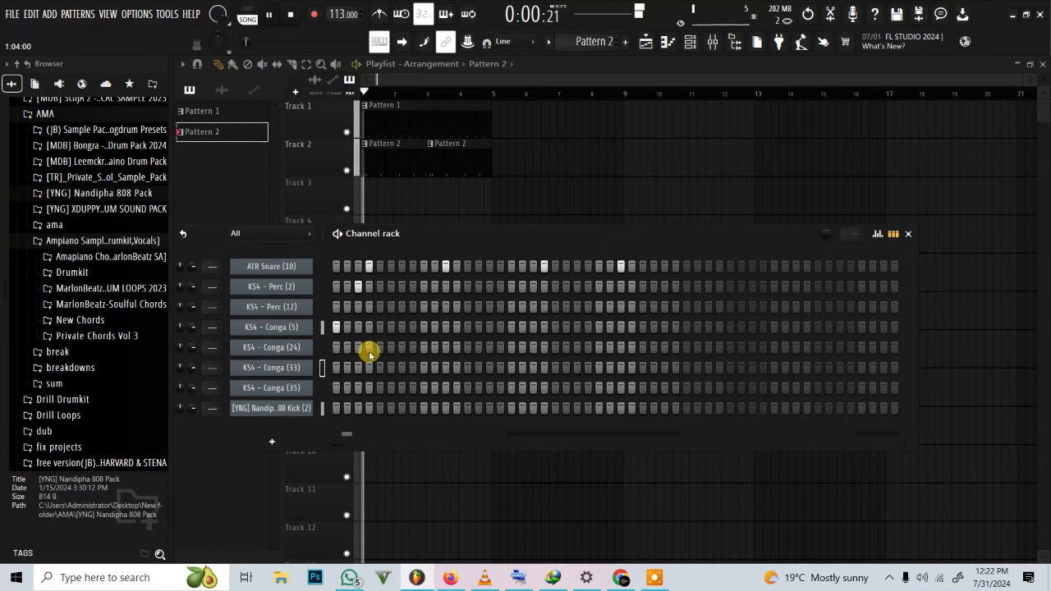
pyautogui.press('space')
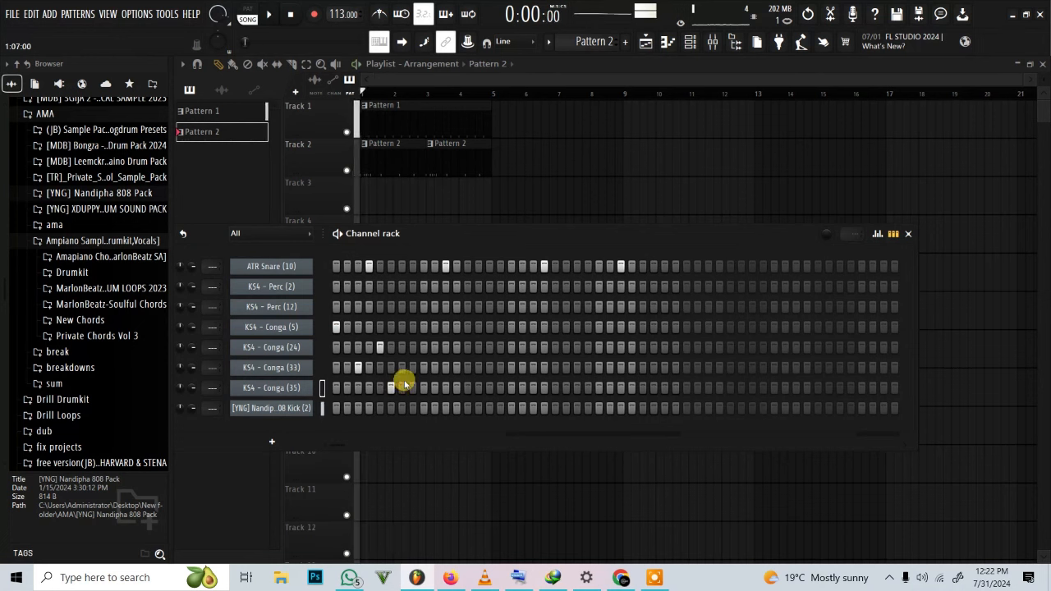
pyautogui.press('space')
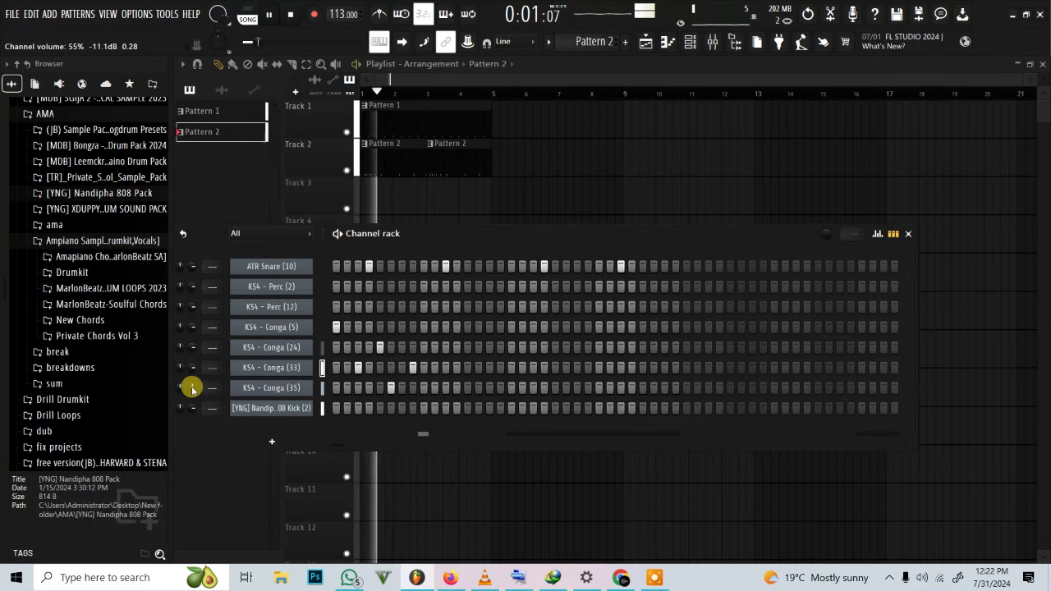
pyautogui.moveTo(192, 389); pyautogui.dragTo(190, 358)
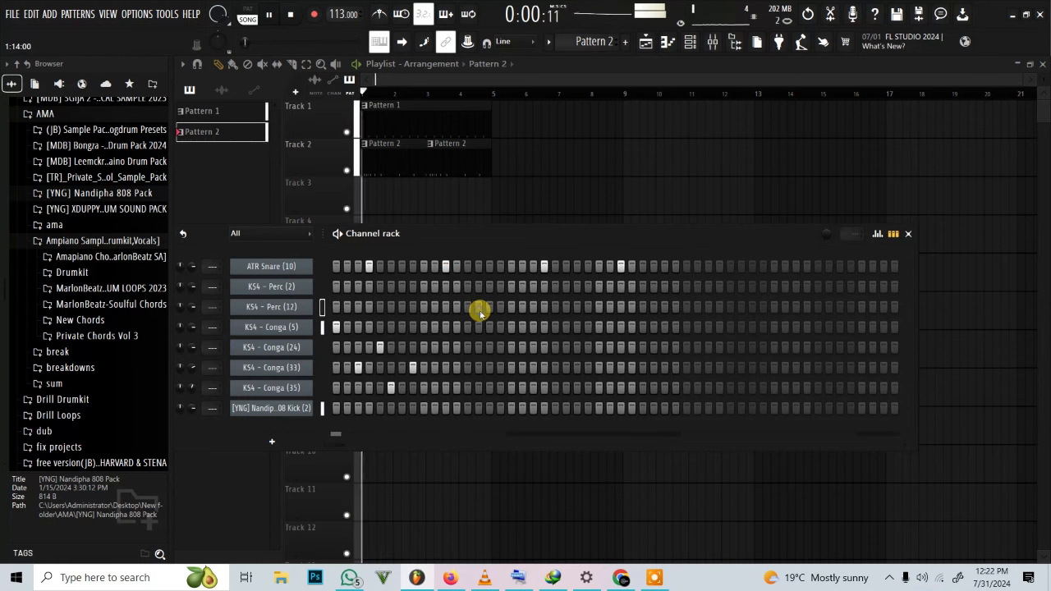
# Delete the Perc (12) channel and add hits on Perc (2) step 14, Conga (5) step 24, Conga (24) step 18, Conga (35) steps 17 and 27.
pyautogui.rightClick(271, 306)
pyautogui.click(338, 453)
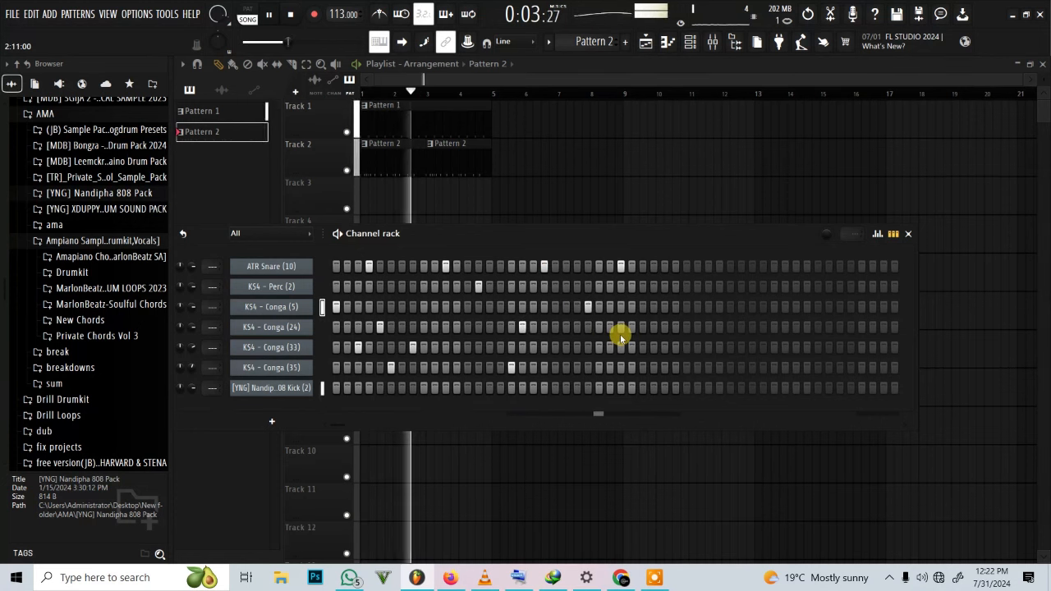
pyautogui.press('space')
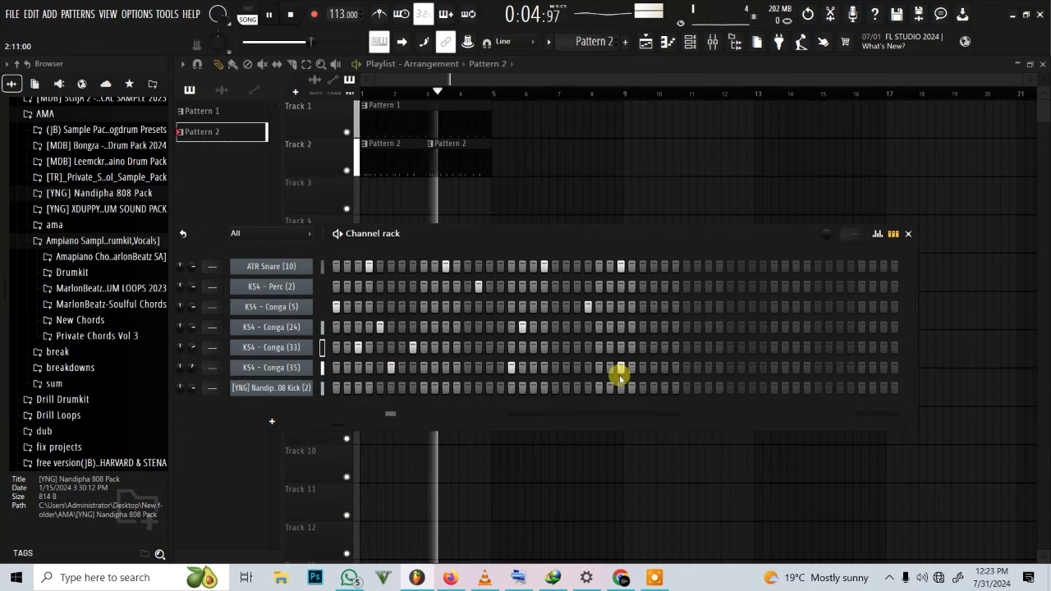
pyautogui.click(632, 307)
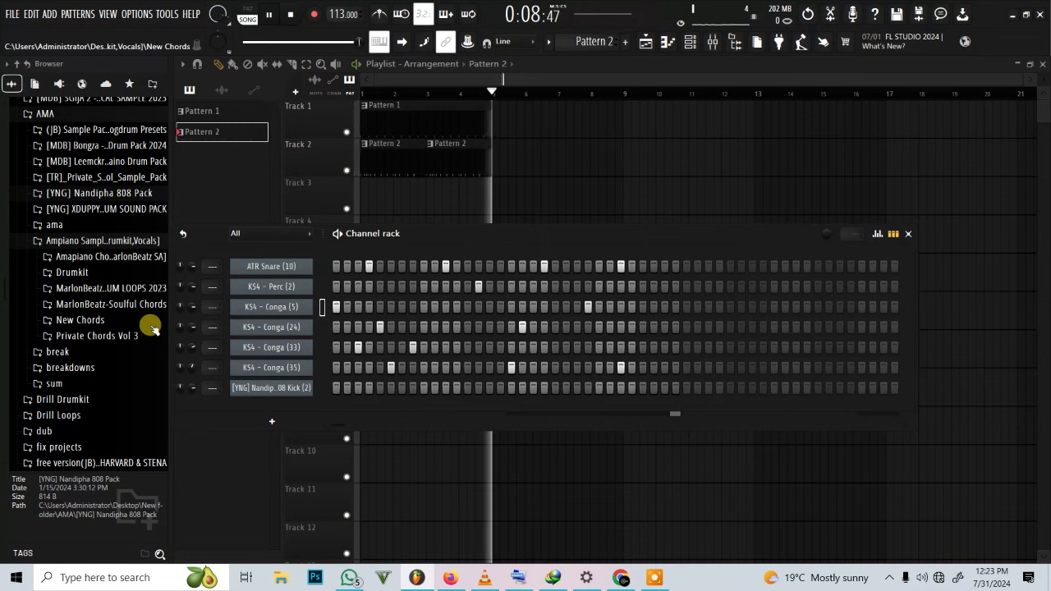
# Open the Drumkit folder of the Ampiano Sample Pack and load bique (4) as a new channel in the channel rack.
pyautogui.click(112, 275)
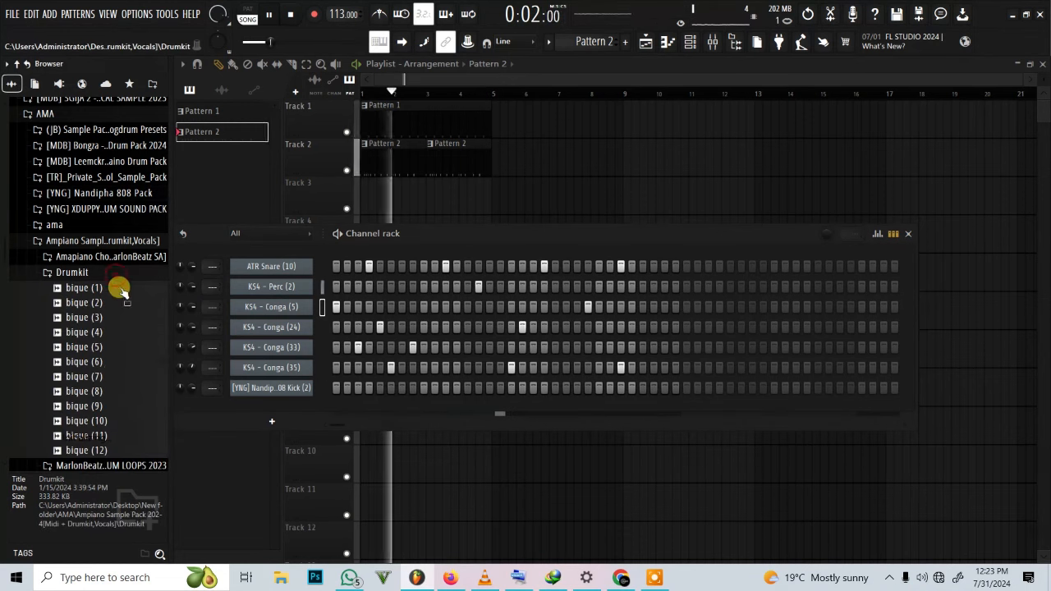
pyautogui.moveTo(106, 333); pyautogui.dragTo(271, 413)
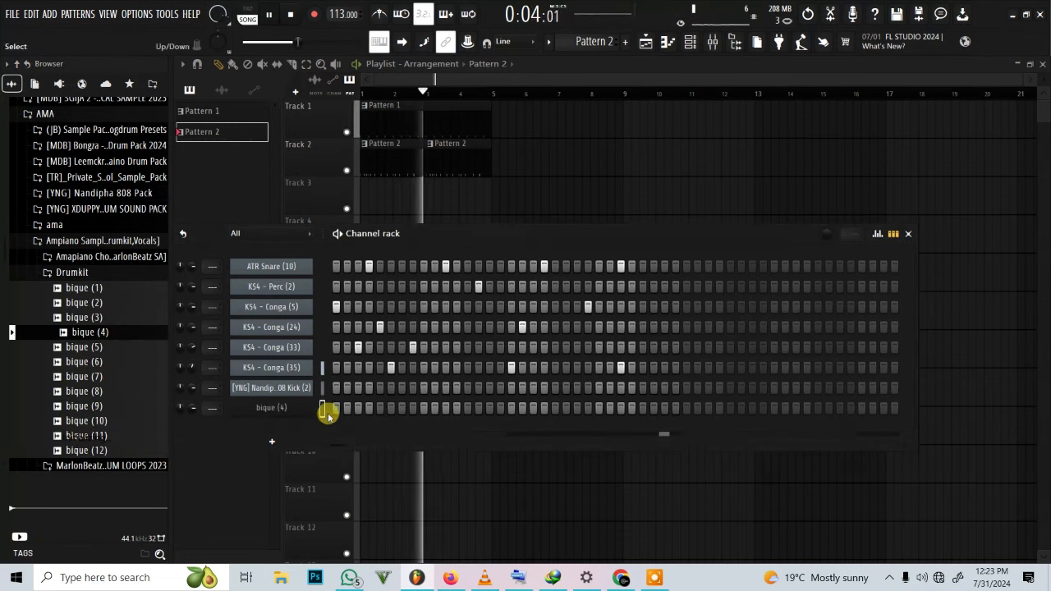
# Add bique (4) hits on steps 1, 4, 9 and 21 of Pattern 2 and boost the sample's gain in its precomputed effects.
pyautogui.click(369, 408)
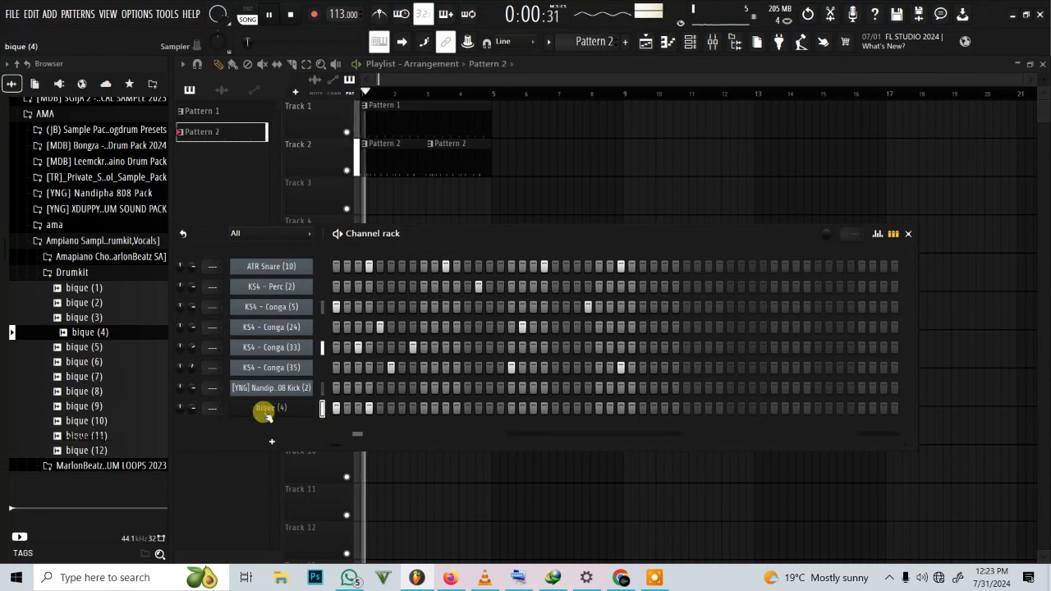
pyautogui.click(268, 408)
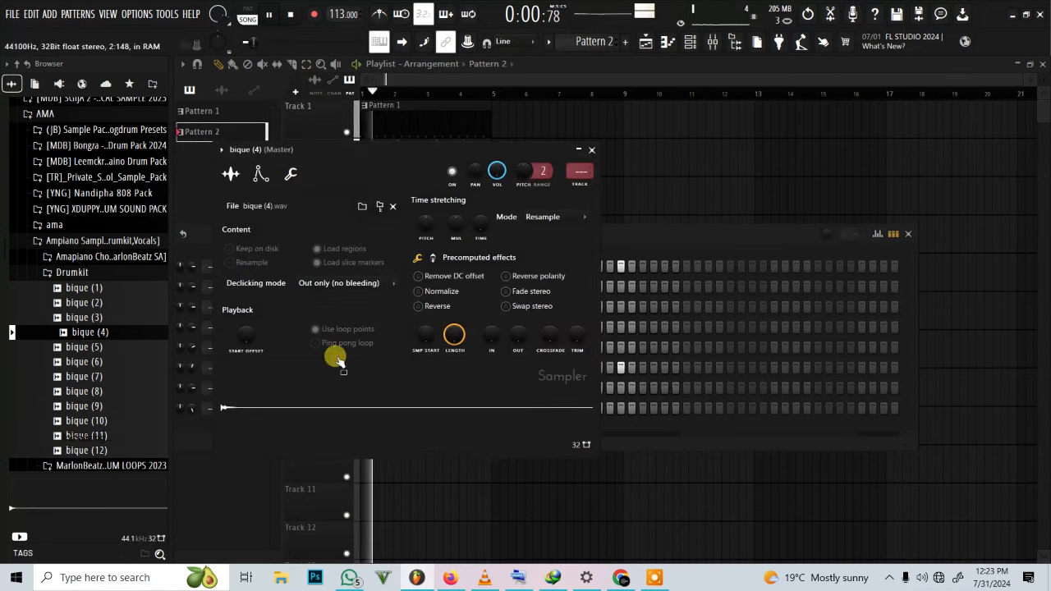
pyautogui.click(433, 259)
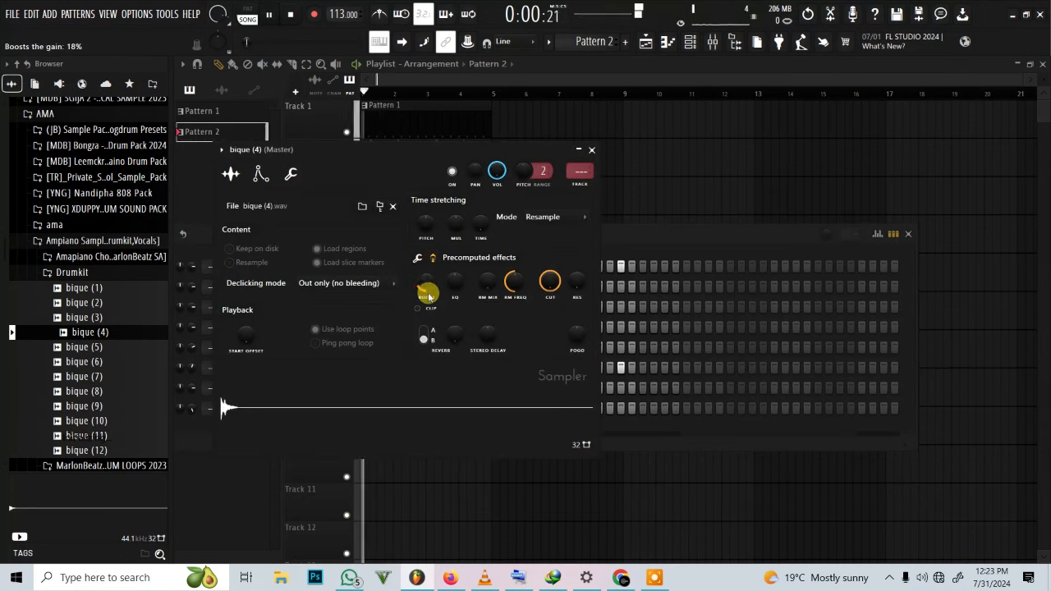
pyautogui.click(592, 149)
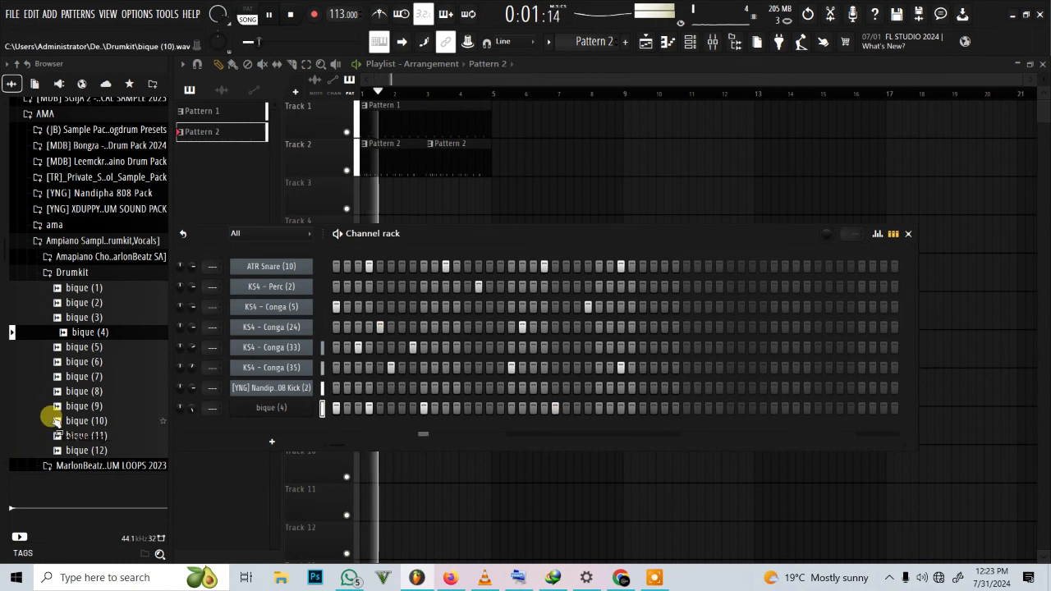
# Load bique (10) from the Drumkit folder as a new channel, adjust its volume and add hits on steps 12 and 29.
pyautogui.moveTo(97, 427); pyautogui.dragTo(255, 435)
pyautogui.click(458, 428)
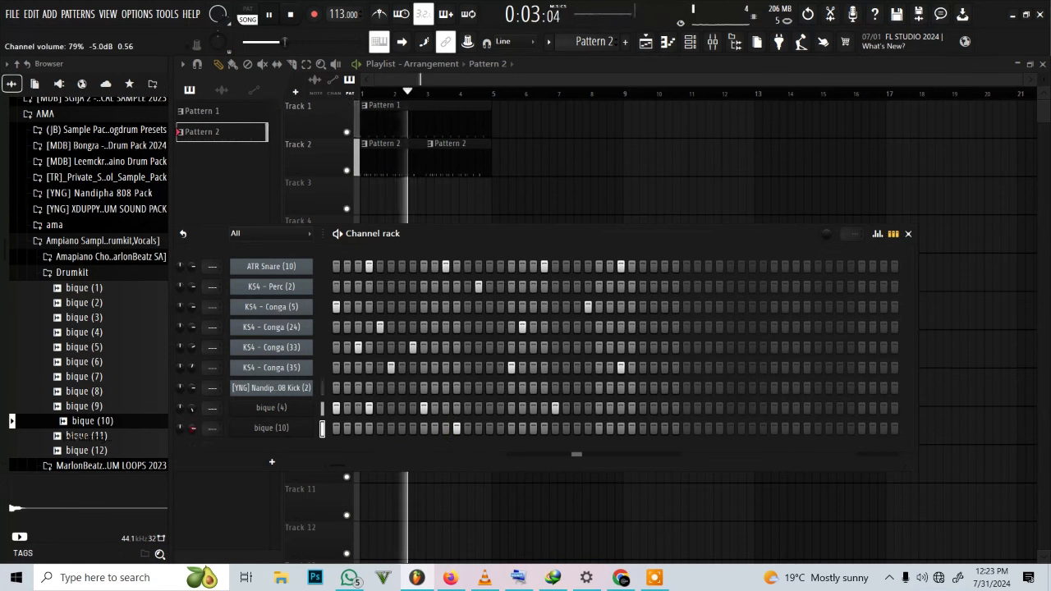
pyautogui.click(642, 428)
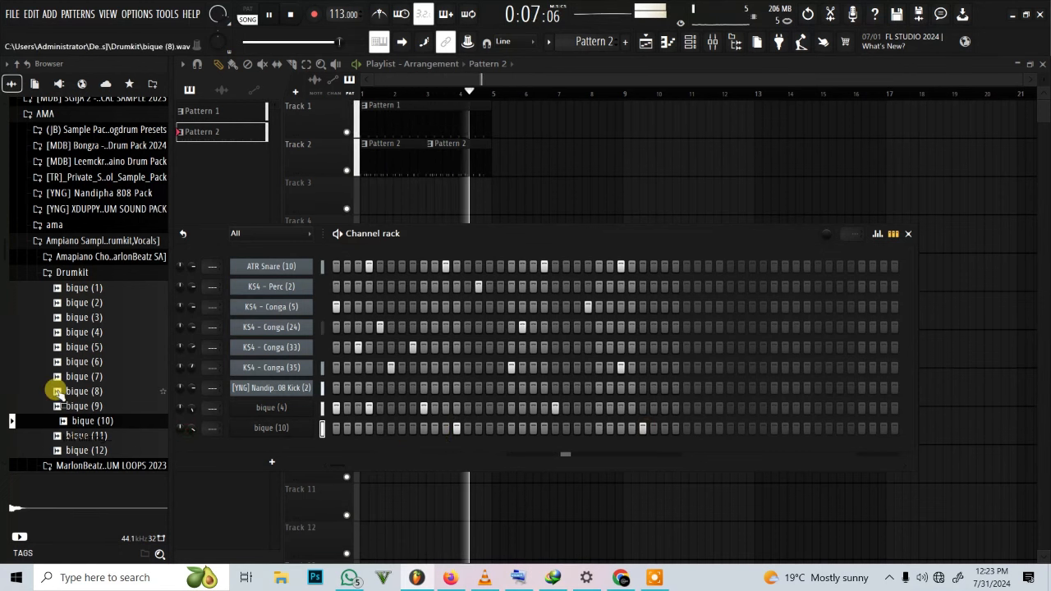
# Load bique (12) from the Drumkit folder as a new channel and add a hit on step 25.
pyautogui.scroll(-2, 64, 394)
pyautogui.moveTo(85, 361); pyautogui.dragTo(464, 467)
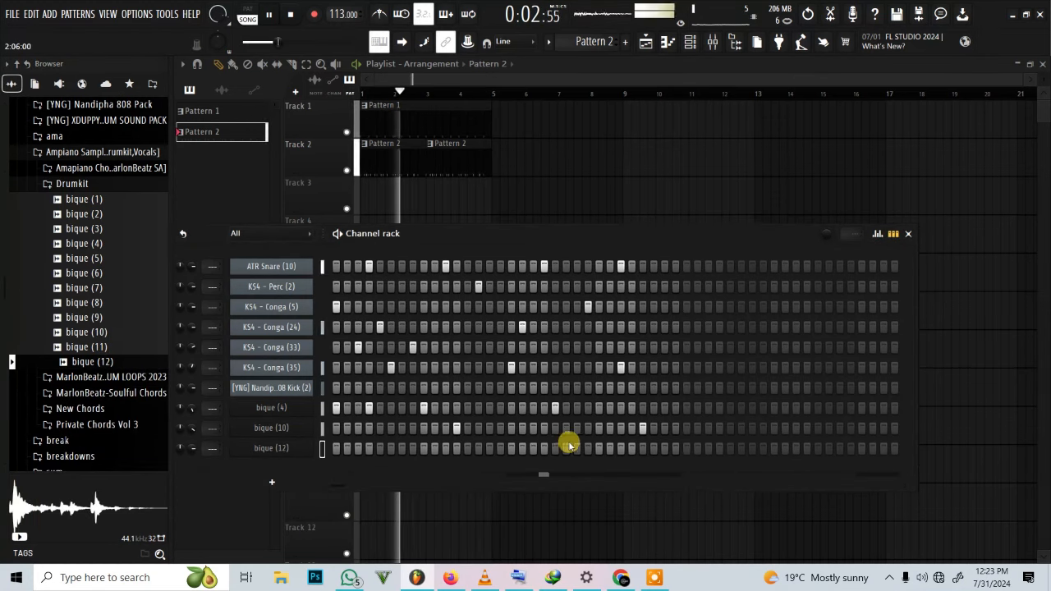
pyautogui.click(598, 449)
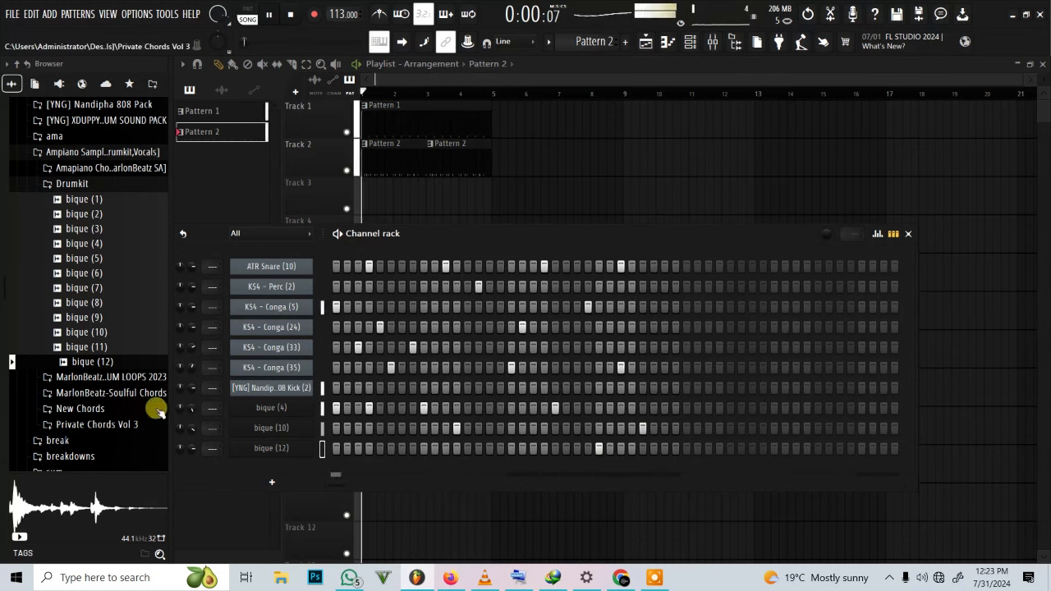
# Collapse the Drumkit folder, open the pack's Shakers folder and place KS4 - A Shaker Loop (2) at the start of Track 3.
pyautogui.scroll(3, 50, 364)
pyautogui.click(88, 274)
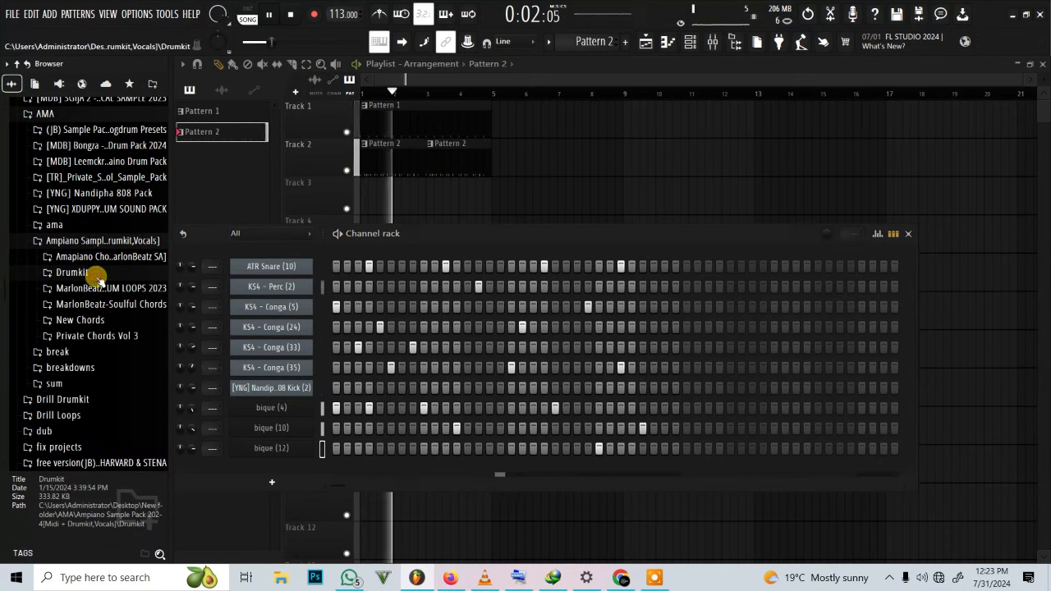
pyautogui.scroll(-5, 98, 328)
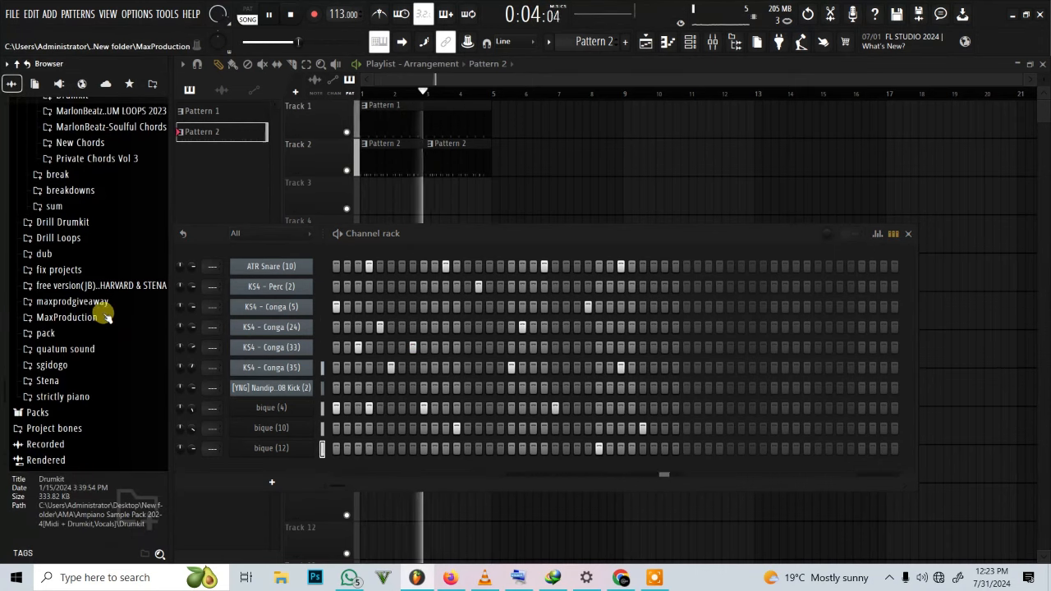
pyautogui.click(72, 333)
pyautogui.scroll(-5, 79, 335)
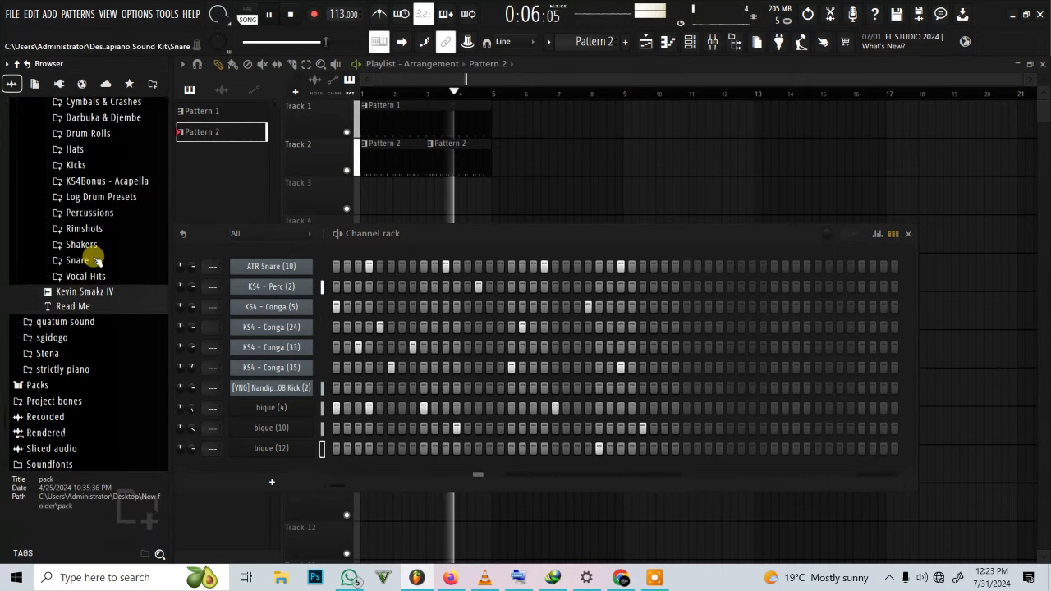
pyautogui.click(91, 246)
pyautogui.moveTo(94, 197); pyautogui.dragTo(359, 182)
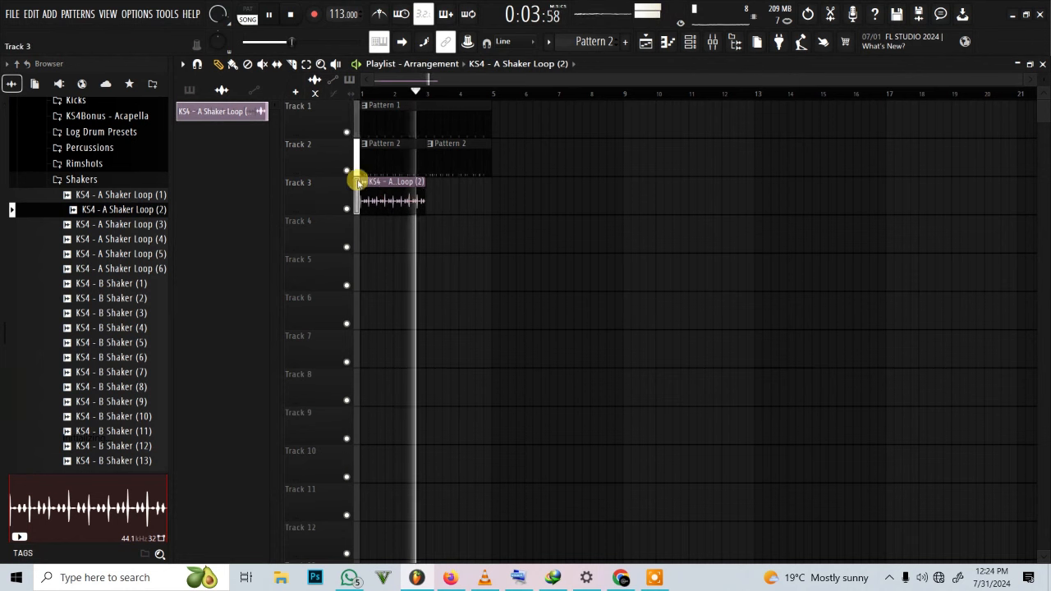
# Stop playback and fit KS4 - A Shaker Loop (2) to the project tempo using the 75 to 150 BPM range.
pyautogui.press('space')
pyautogui.click(366, 183)
pyautogui.click(493, 276)
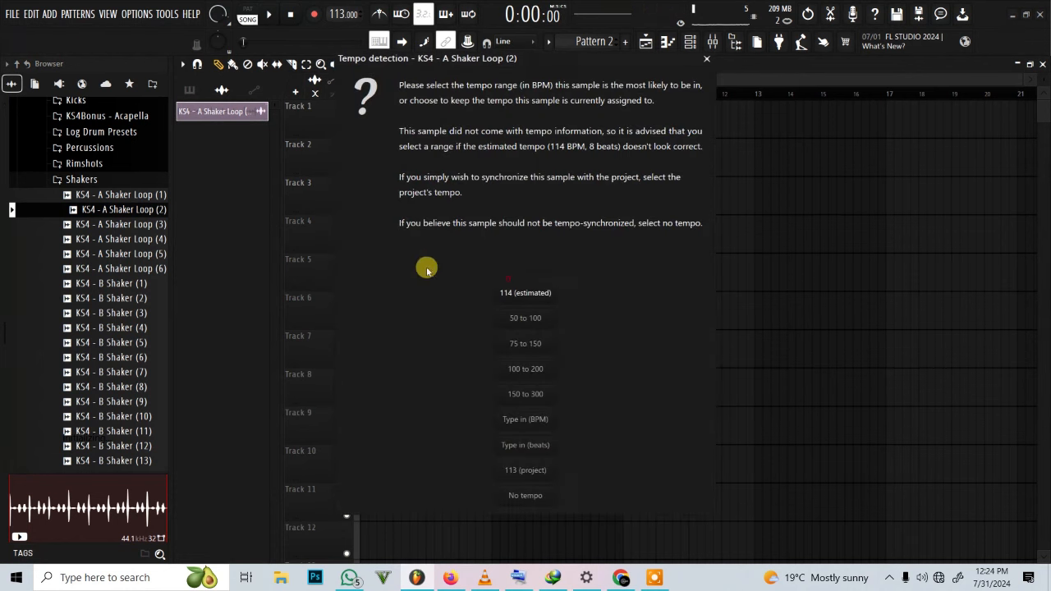
pyautogui.click(530, 343)
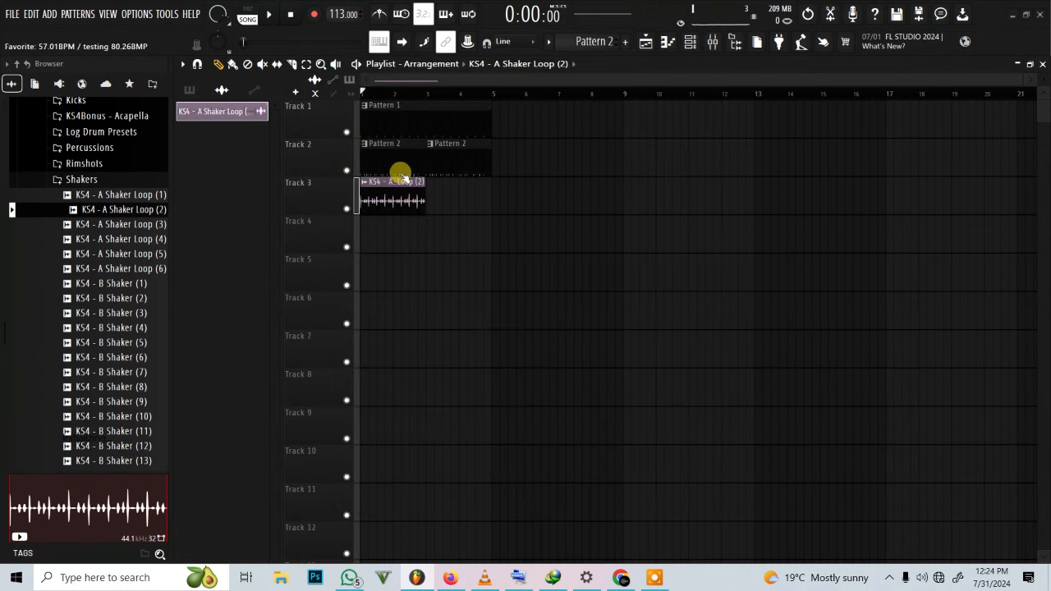
# Select the KS4 - A Shaker Loop (2) clip during playback and duplicate it to bar 3 on Track 3.
pyautogui.press('space')
pyautogui.click(307, 65)
pyautogui.moveTo(437, 176); pyautogui.dragTo(404, 195)
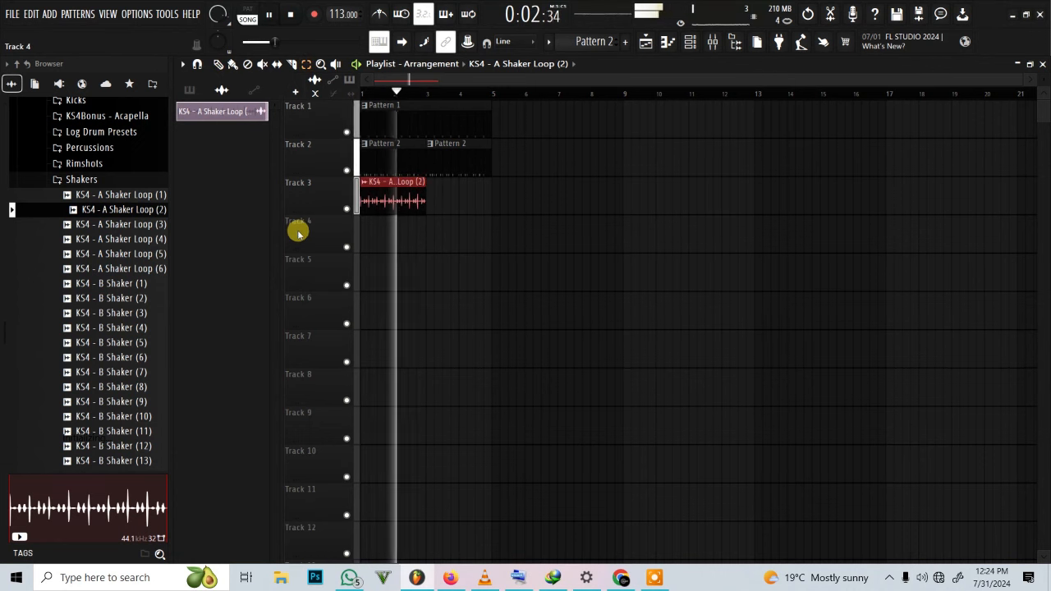
pyautogui.hotkey('ctrl', 'b')
# Place KS4 - A Shaker Loop (6) at the start of Track 4 and fit it to tempo using the 75 to 150 range.
pyautogui.moveTo(119, 268); pyautogui.dragTo(364, 238)
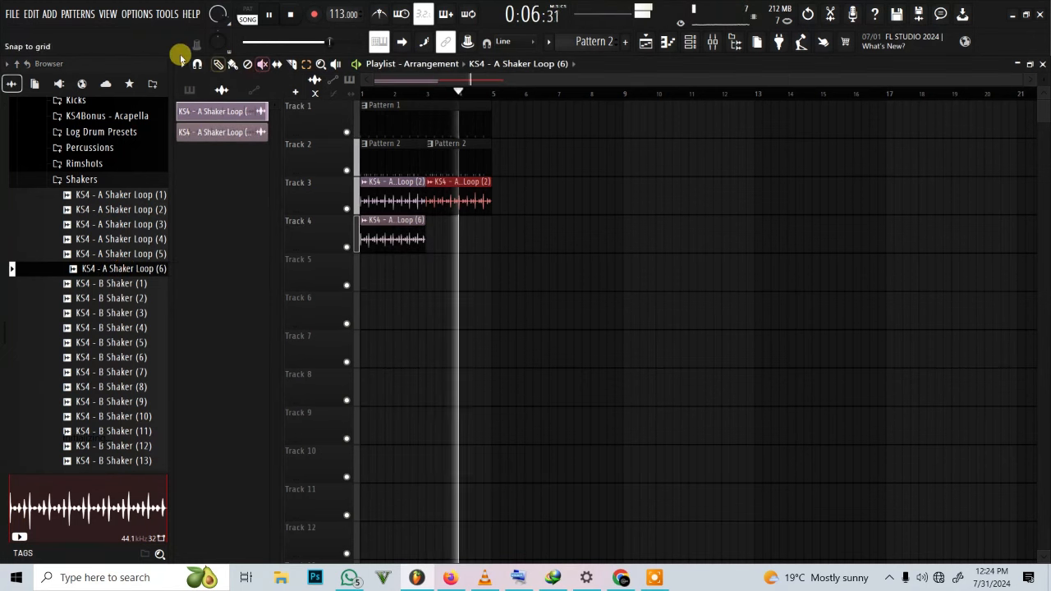
pyautogui.click(218, 64)
pyautogui.press('space')
pyautogui.click(364, 221)
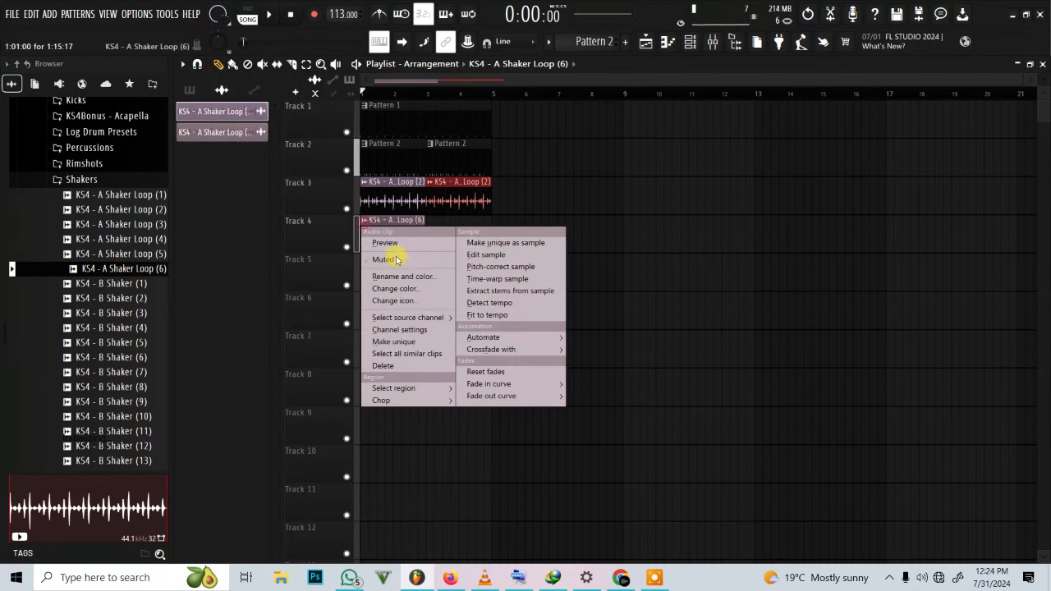
pyautogui.click(495, 316)
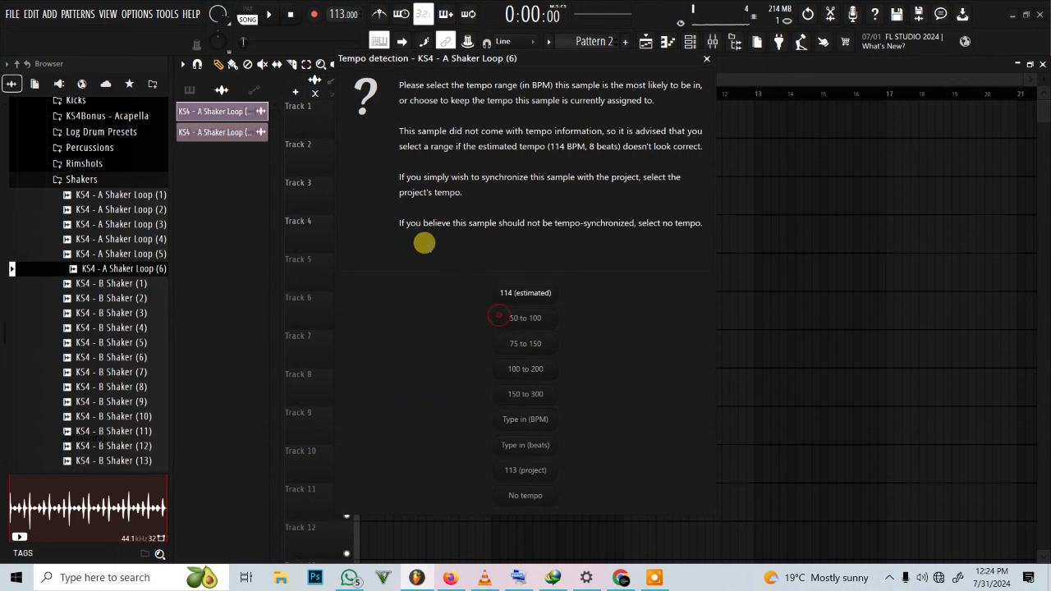
pyautogui.click(533, 346)
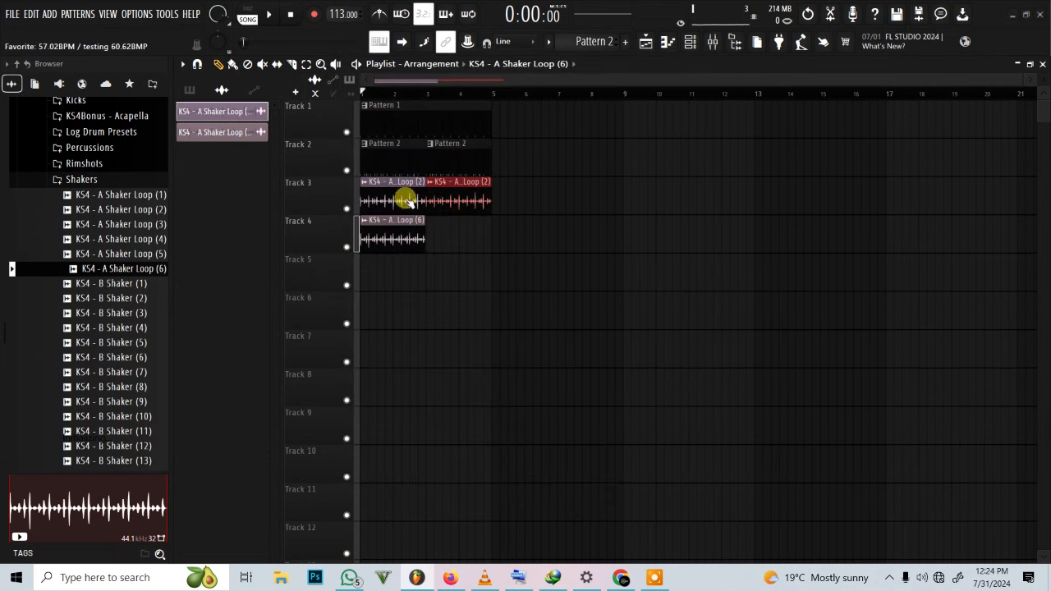
# Add a second KS4 - A Shaker Loop (6) clip at bar 3 of Track 4, and open and close the loop's channel settings.
pyautogui.press('space')
pyautogui.click(435, 239)
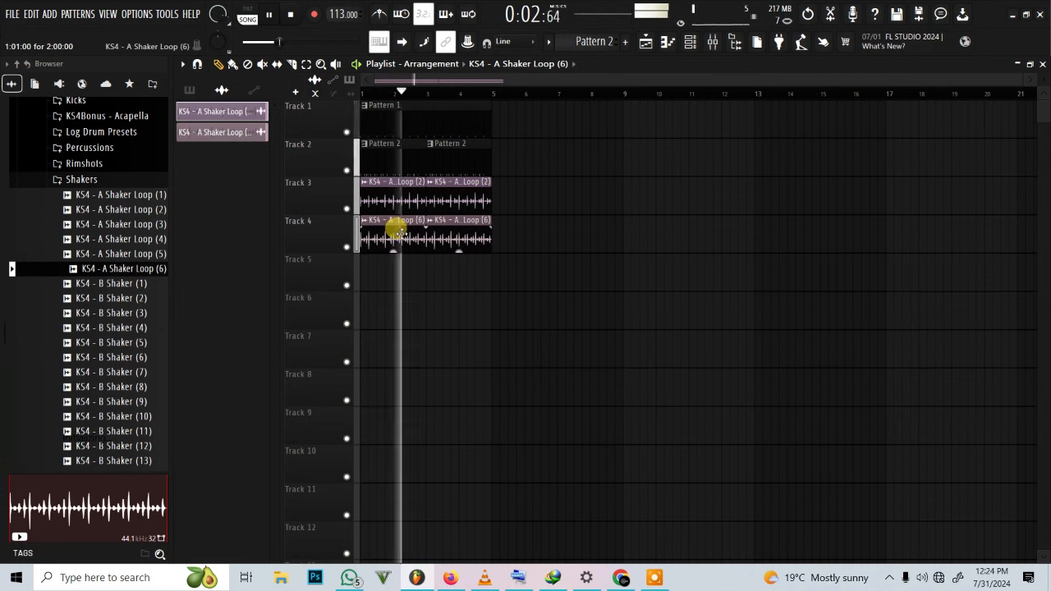
pyautogui.doubleClick(394, 237)
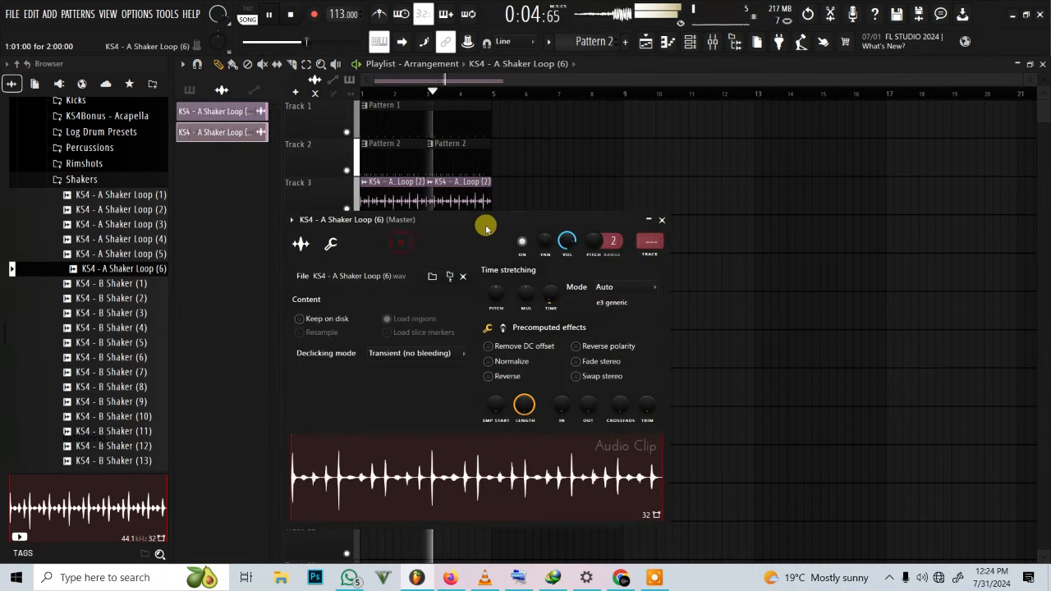
pyautogui.press('space')
pyautogui.press('Escape')
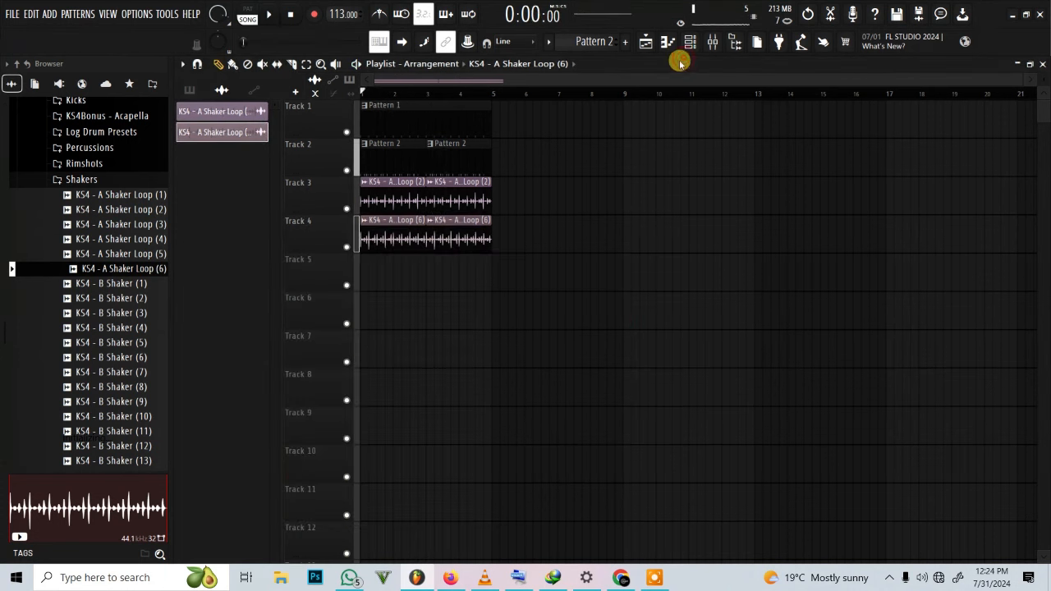
# Show all channels in the channel rack and route the four Conga channels to mixer track 2.
pyautogui.click(688, 44)
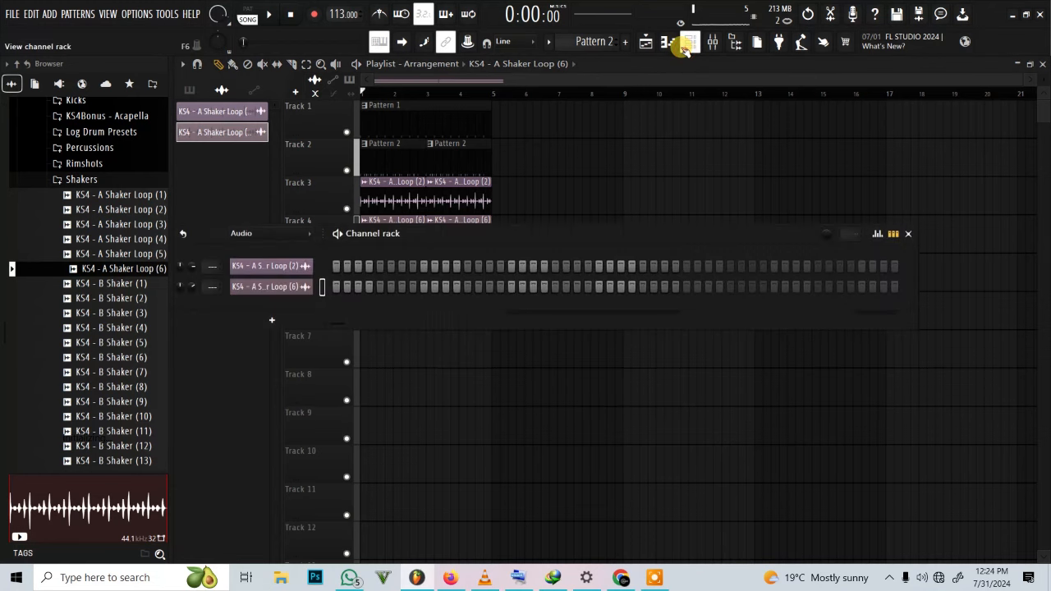
pyautogui.click(288, 234)
pyautogui.click(299, 249)
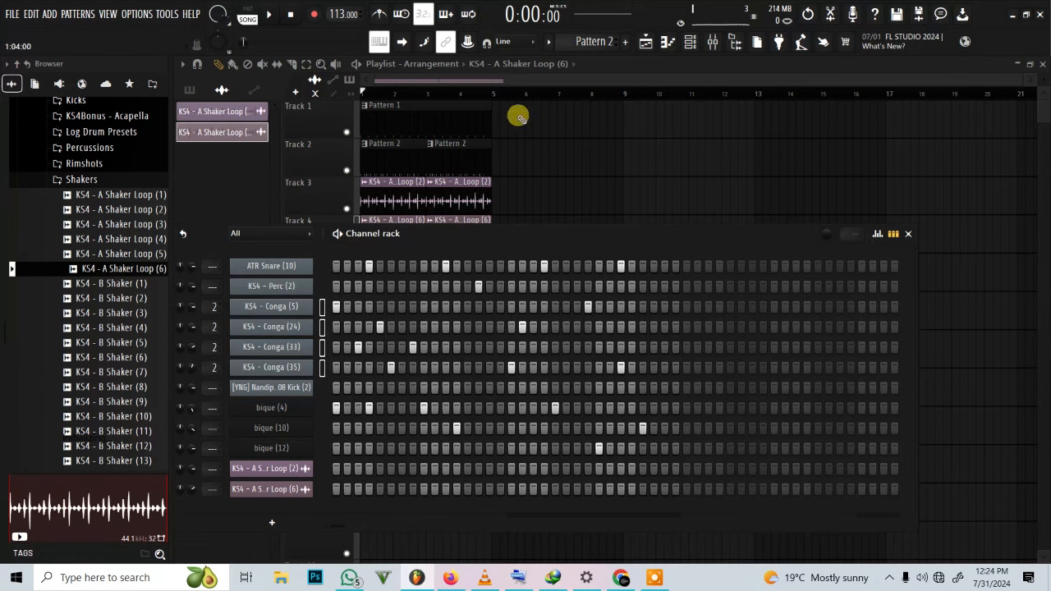
# Load Fruity Reeverb 2 in the first effect slot of mixer Insert 2 and lower its wet level while listening to the beat.
pyautogui.click(715, 41)
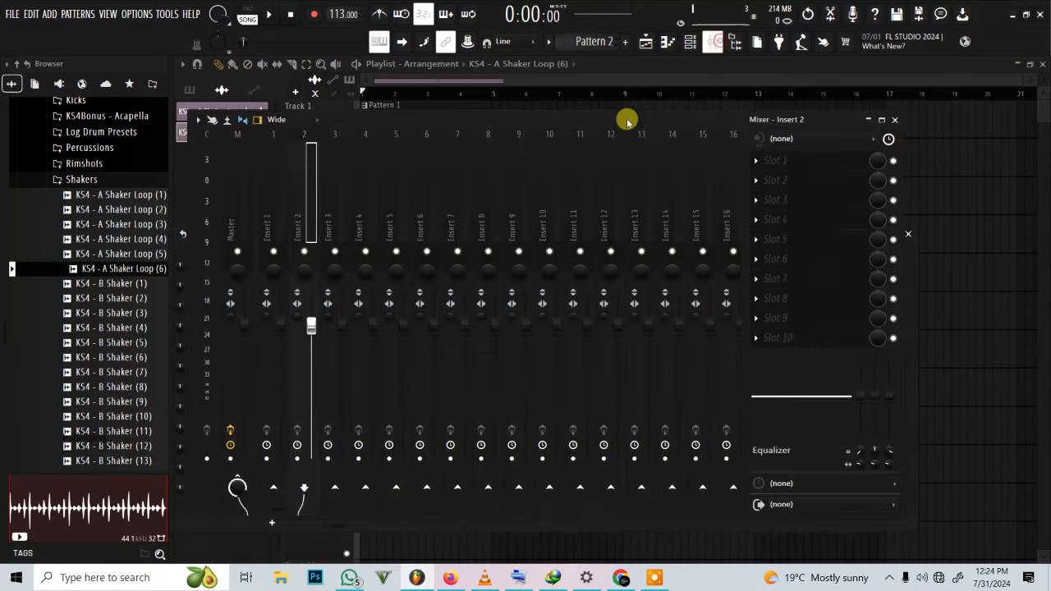
pyautogui.click(808, 163)
pyautogui.click(463, 169)
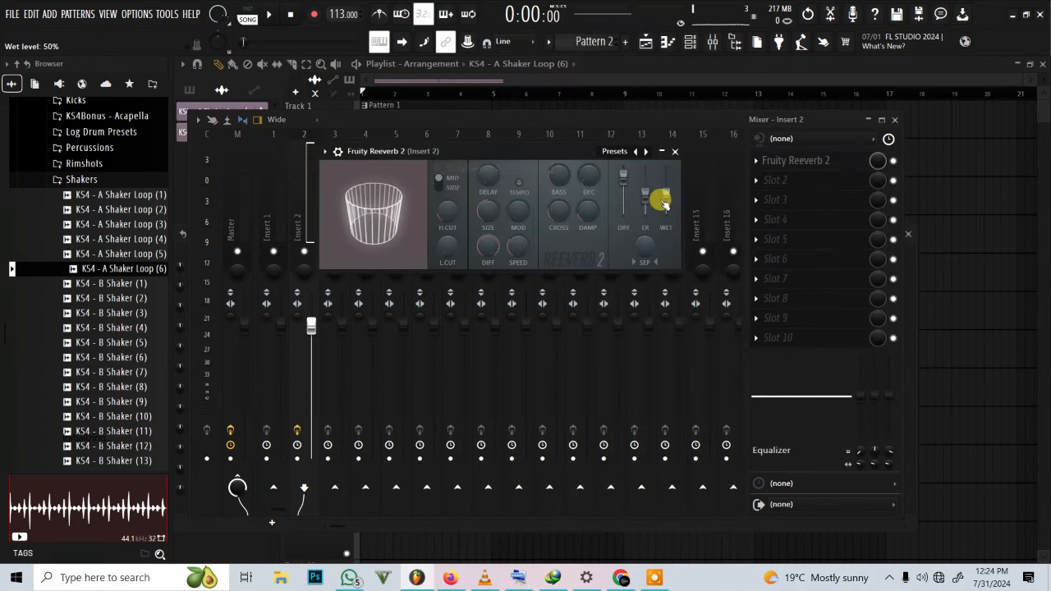
pyautogui.press('space')
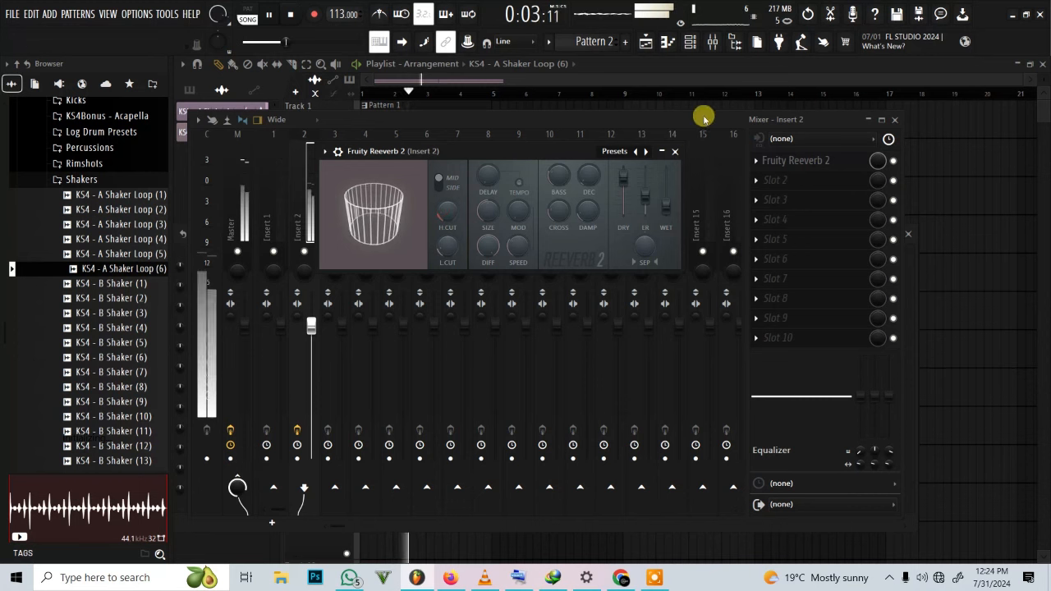
pyautogui.click(675, 151)
# Load Fruity Parametric EQ 2 in the second effect slot of Insert 2 and reposition its window over the mixer.
pyautogui.click(835, 182)
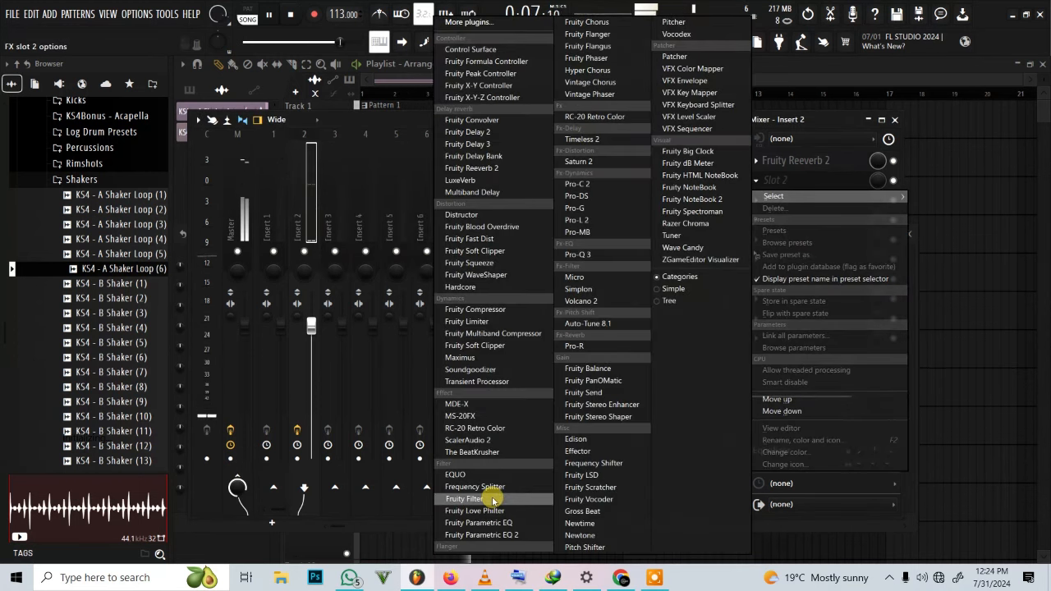
pyautogui.click(485, 536)
pyautogui.press('space')
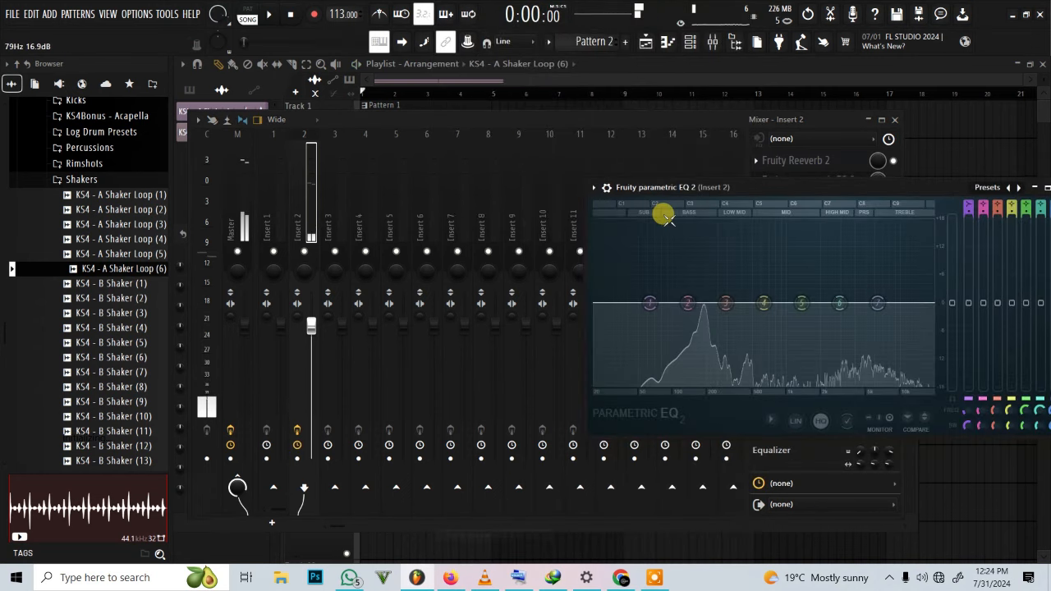
pyautogui.moveTo(690, 186); pyautogui.dragTo(577, 164)
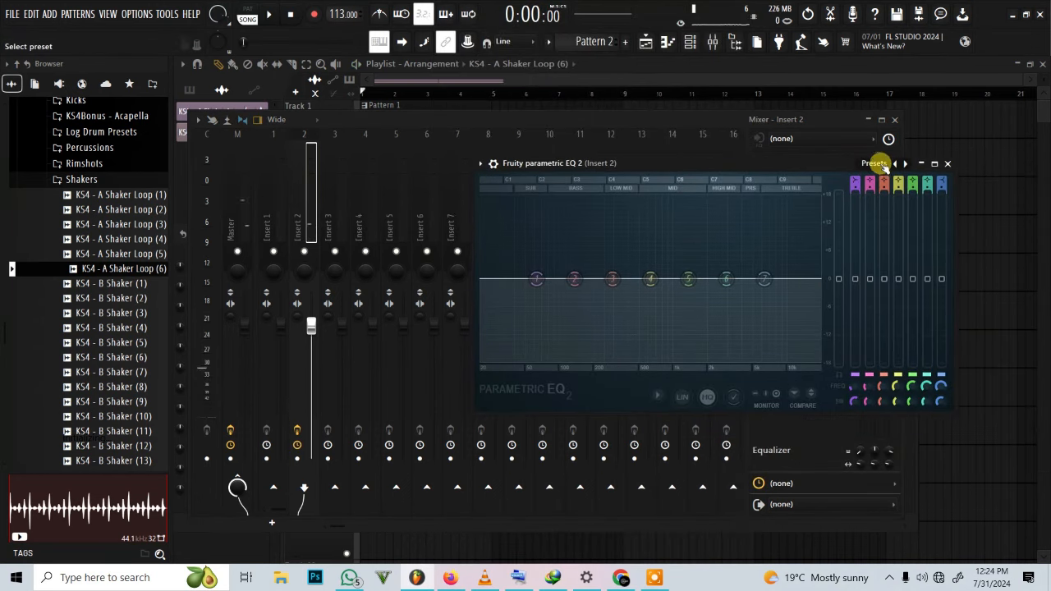
# Apply the 20Hz + 18kHz cut EQ preset, raise the band 1 high pass to about 194 Hz, check playback and close the mixer.
pyautogui.click(876, 163)
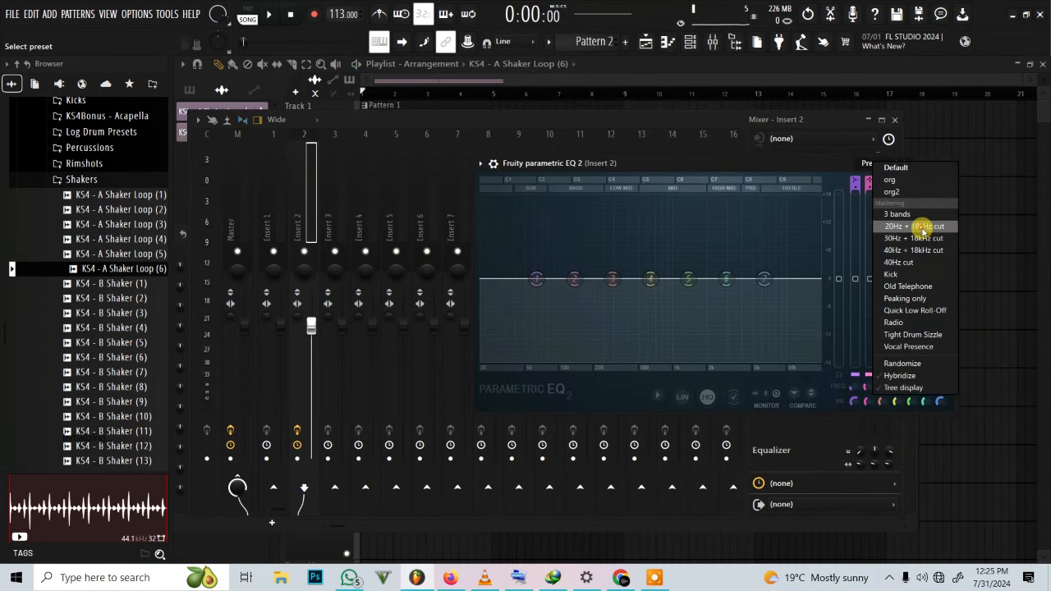
pyautogui.click(922, 232)
pyautogui.moveTo(485, 279); pyautogui.dragTo(592, 279)
pyautogui.press('space')
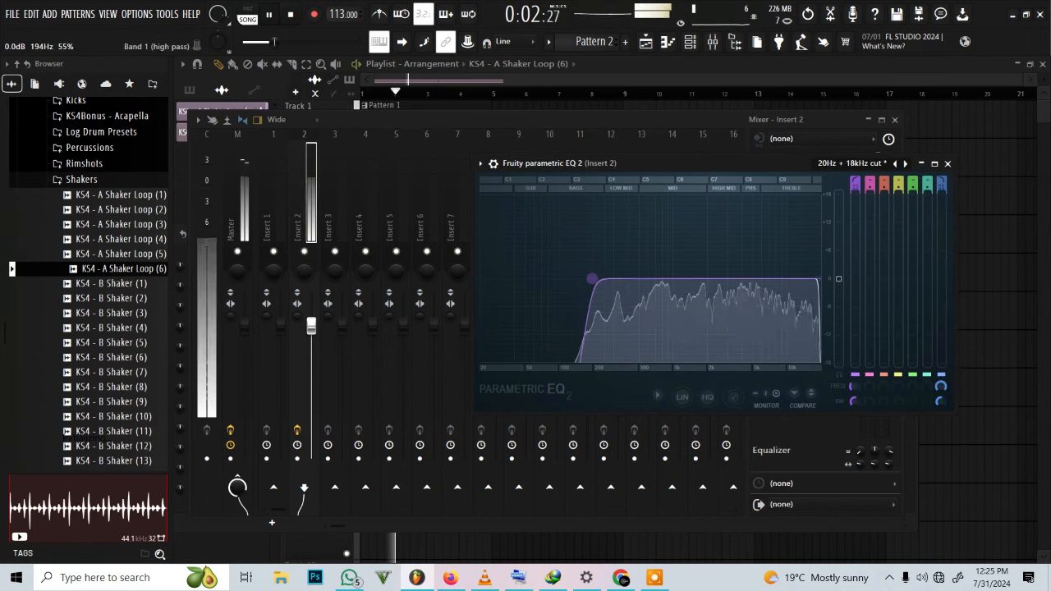
pyautogui.press('space')
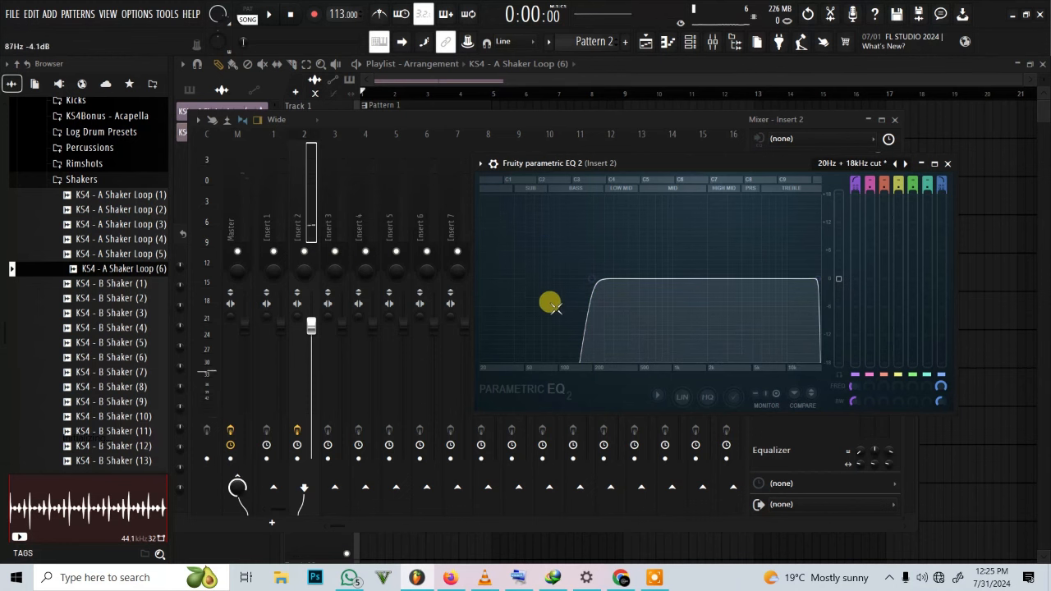
pyautogui.press('space')
pyautogui.click(946, 163)
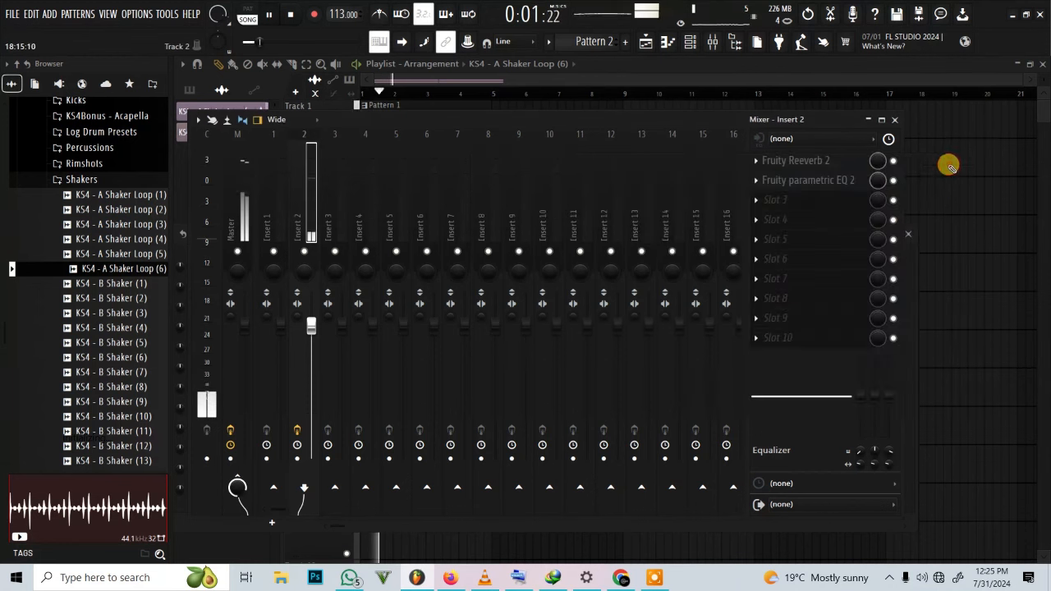
pyautogui.click(894, 119)
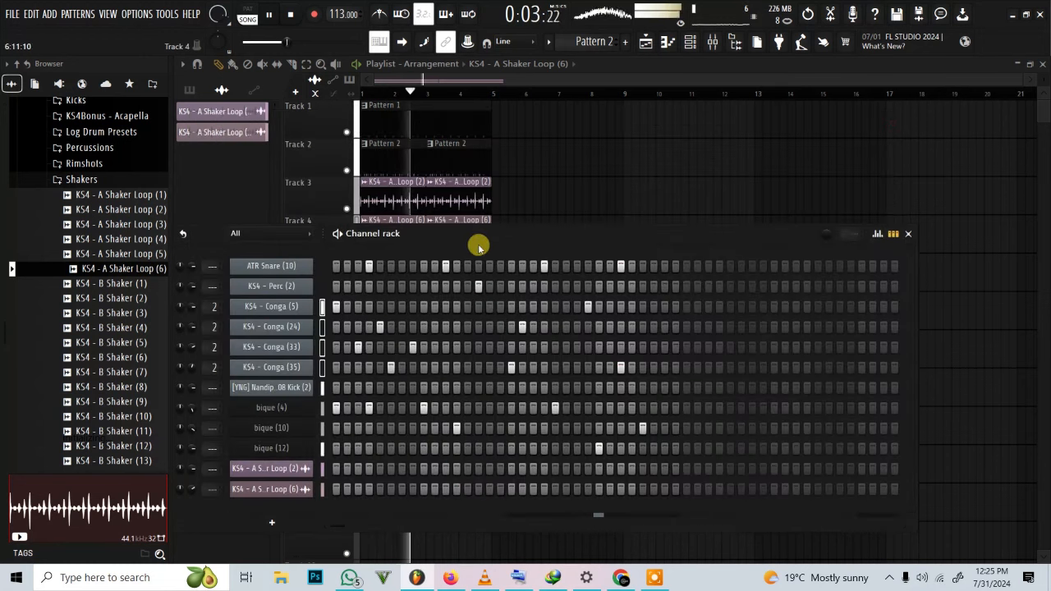
# Close the channel rack and audition playlist Track 2 in solo, unmuting Track 1 during playback before stopping the song.
pyautogui.click(907, 235)
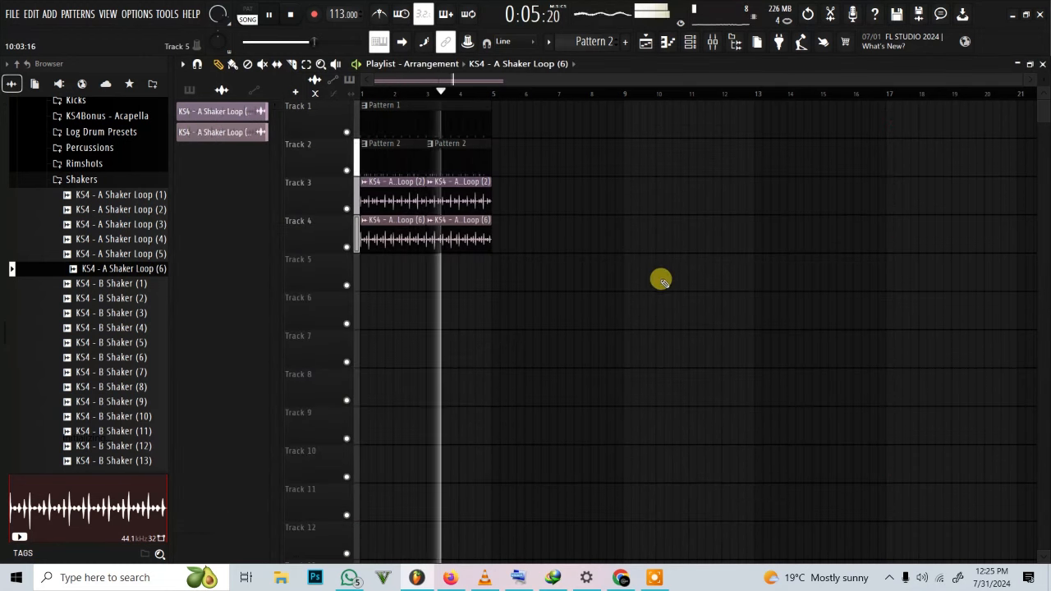
pyautogui.press('space')
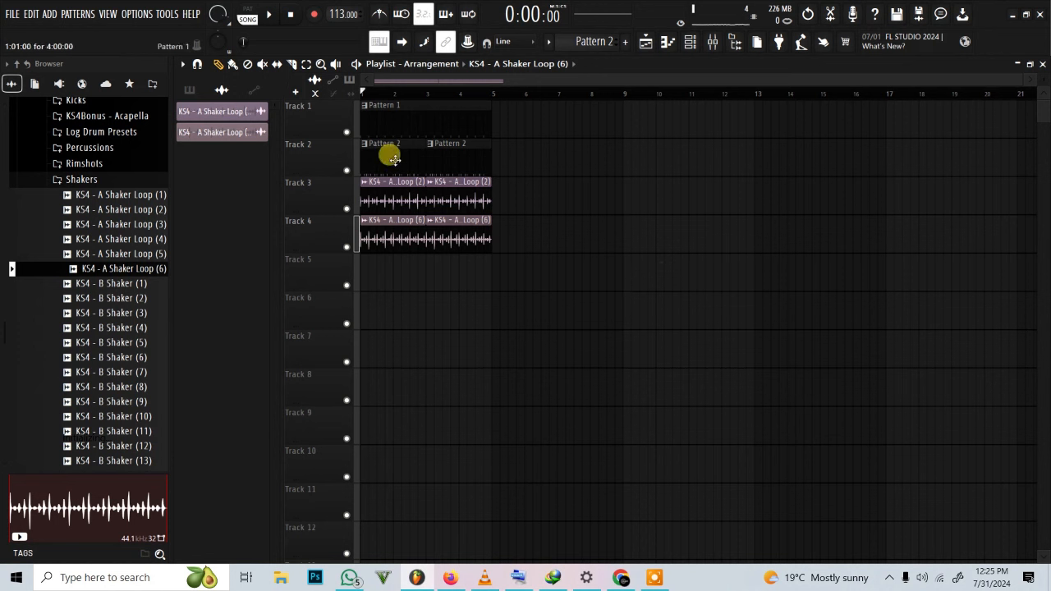
pyautogui.rightClick(346, 168)
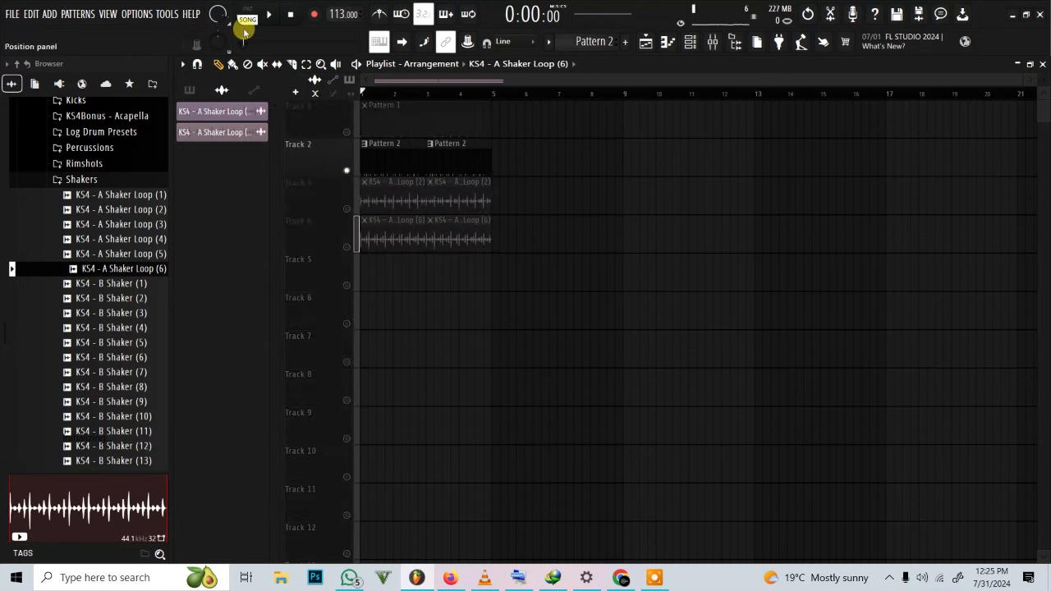
pyautogui.click(274, 14)
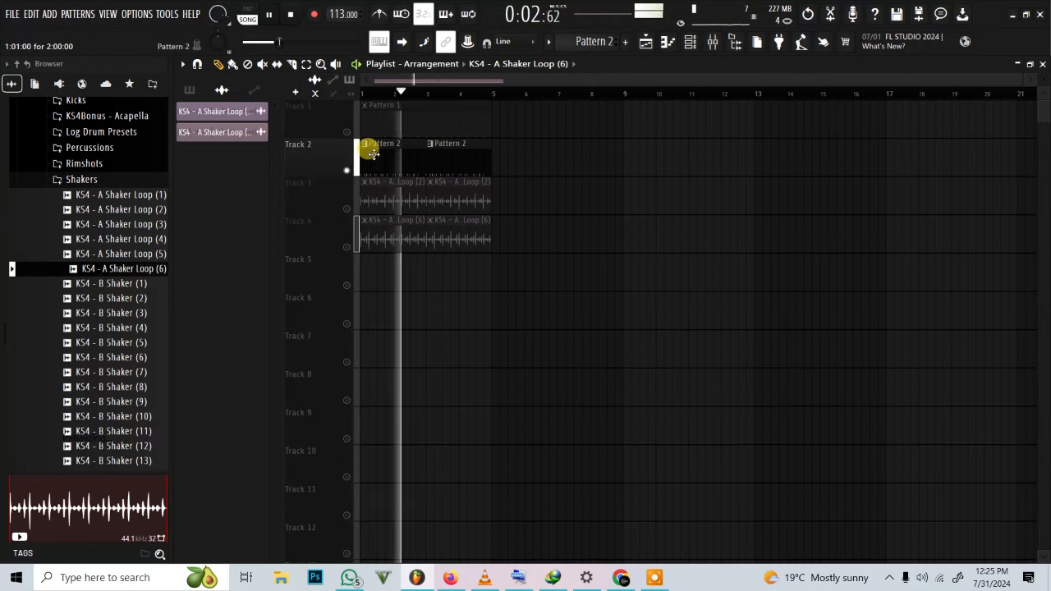
pyautogui.click(347, 130)
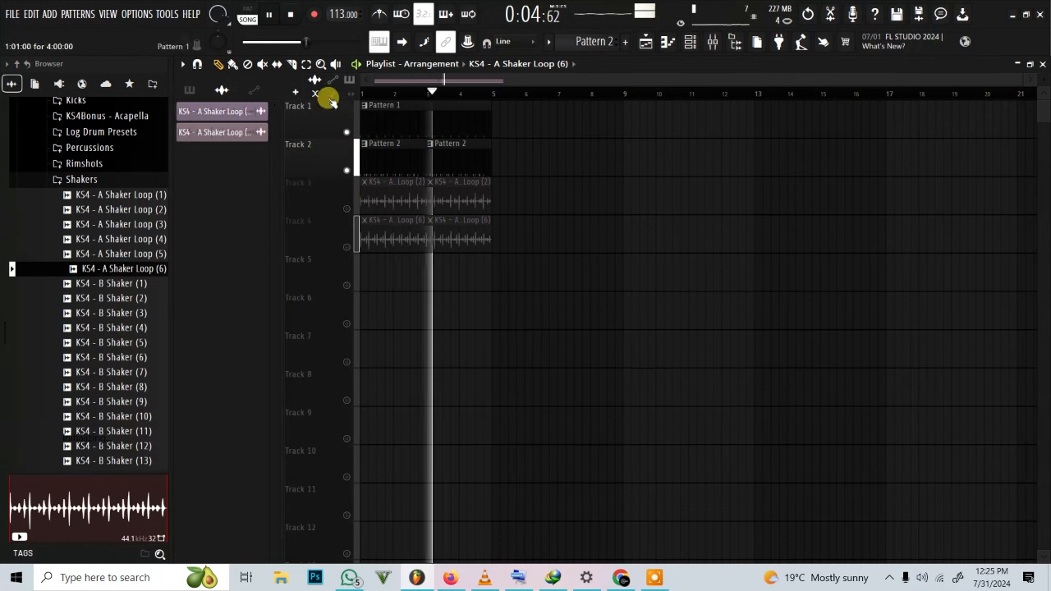
pyautogui.click(290, 14)
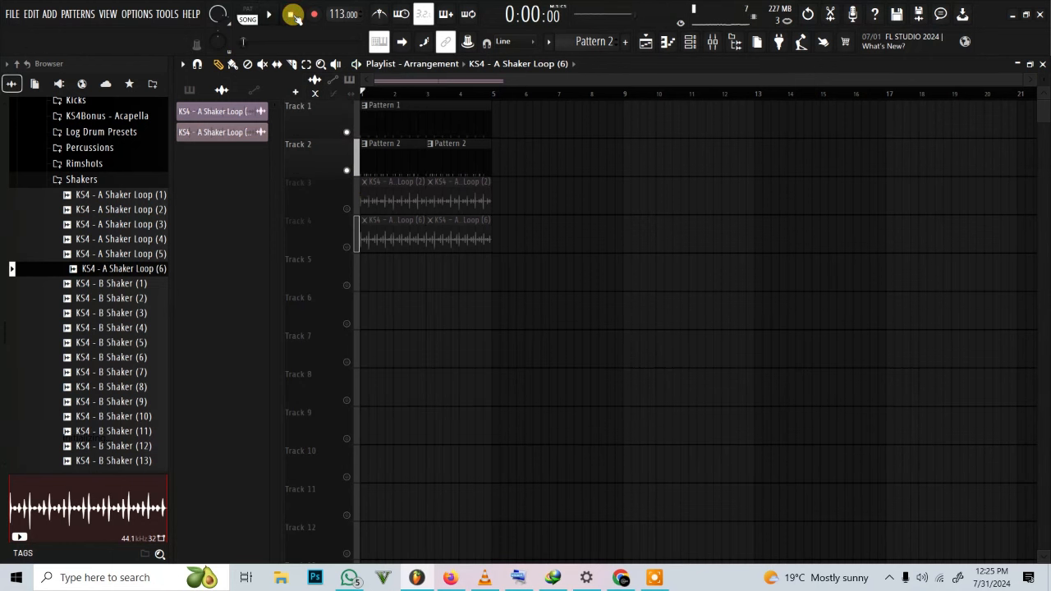